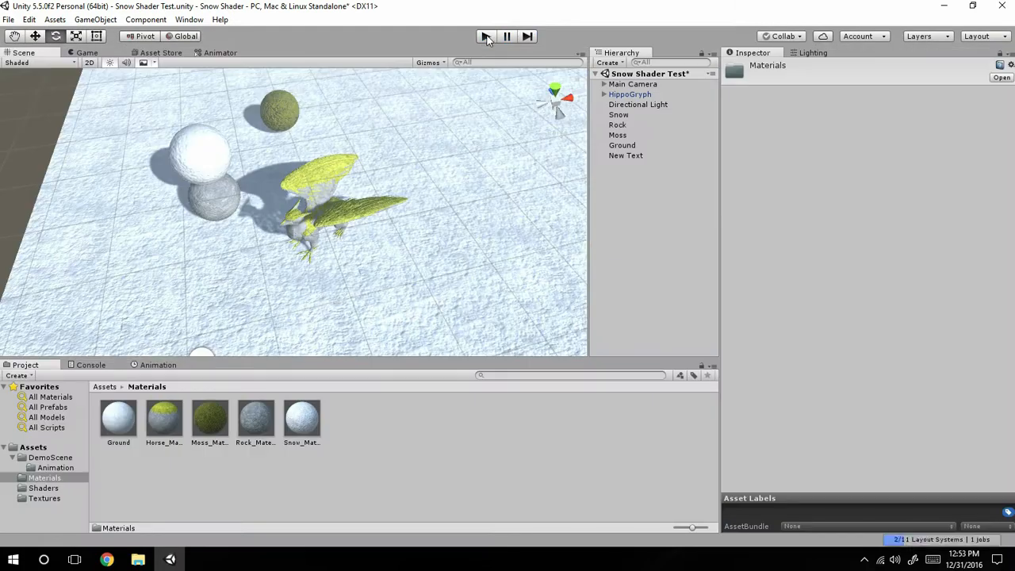
Examine the HippoGryph model up close in the demo scene, including the moss coverage on its wings and body.
{"action": "left_click", "coordinate": [99, 387]}
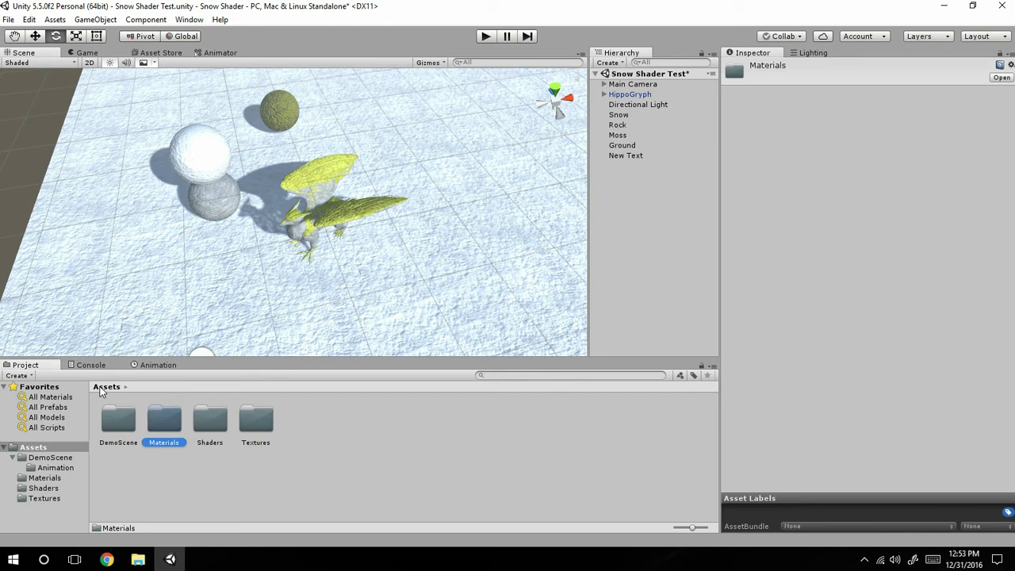
{"action": "left_click", "coordinate": [625, 102]}
{"action": "left_click", "coordinate": [625, 95]}
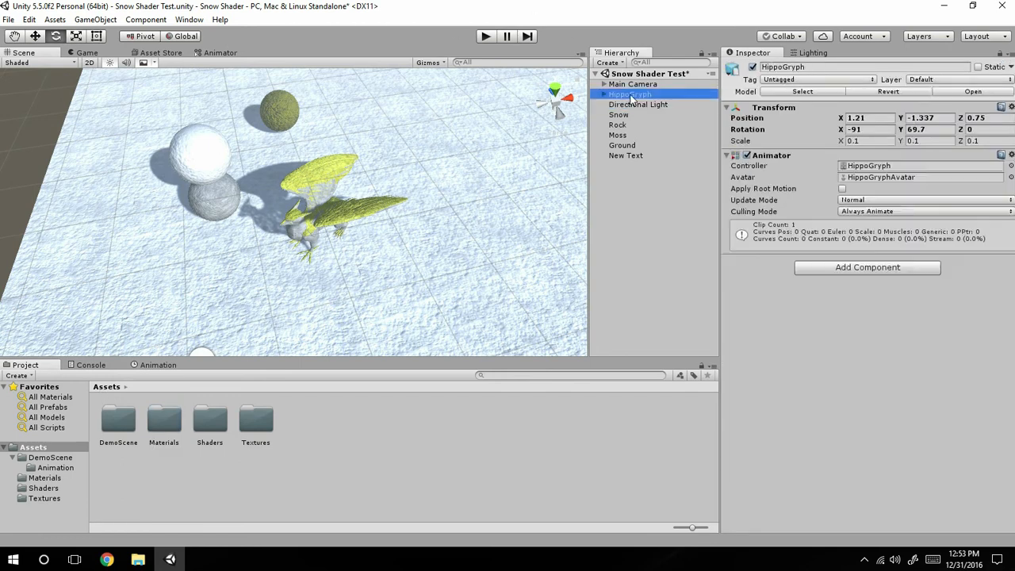
{"action": "left_click", "coordinate": [624, 107]}
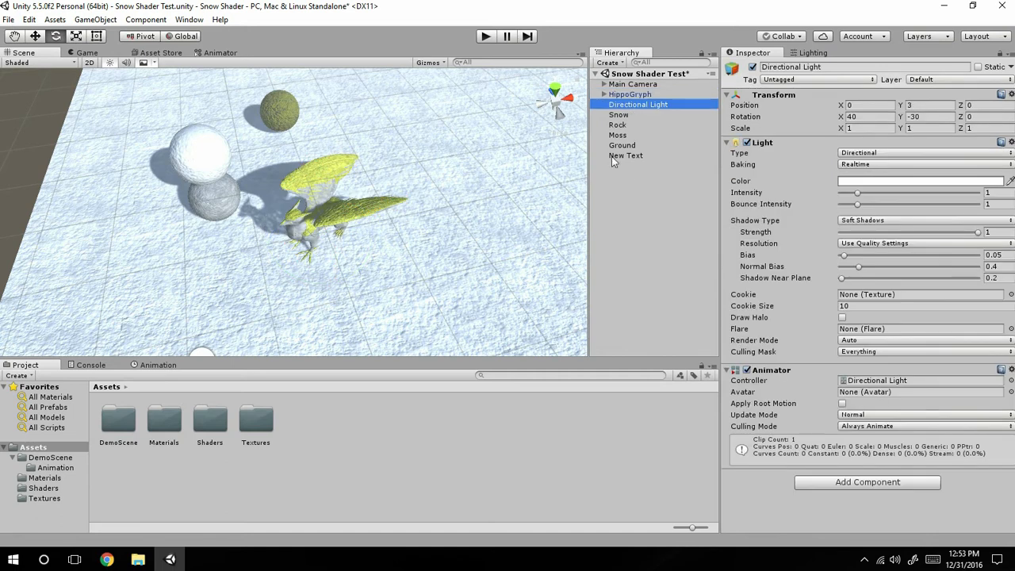
{"action": "left_click", "coordinate": [634, 97]}
{"action": "left_click_drag", "start_coordinate": [349, 246], "coordinate": [323, 174], "text": "alt"}
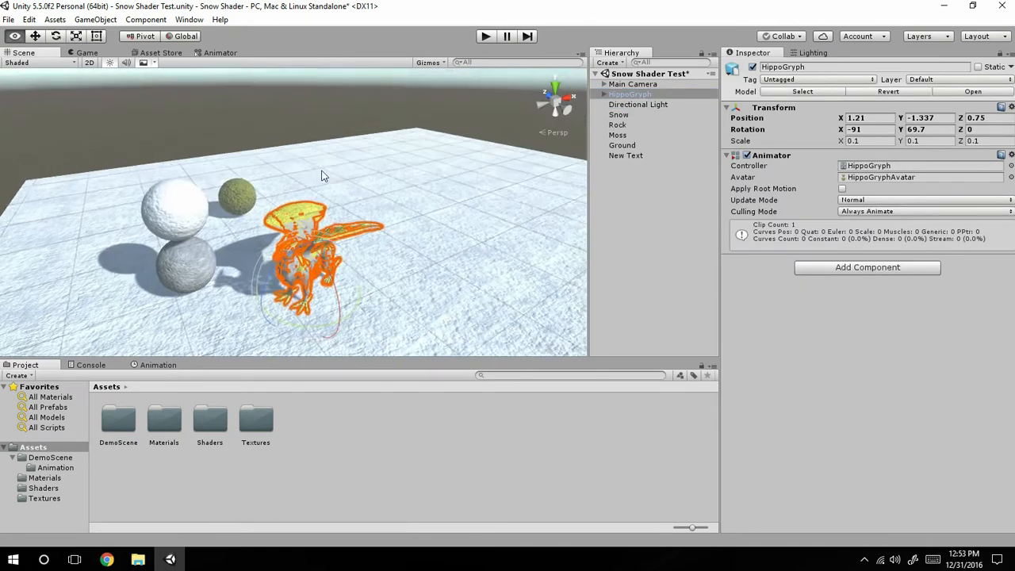
{"action": "scroll", "coordinate": [273, 195], "scroll_direction": "up", "scroll_amount": 4}
{"action": "scroll", "coordinate": [270, 198], "scroll_direction": "up", "scroll_amount": 3}
{"action": "middle_click_drag", "start_coordinate": [272, 199], "coordinate": [287, 140]}
{"action": "scroll", "coordinate": [306, 176], "scroll_direction": "up", "scroll_amount": 3}
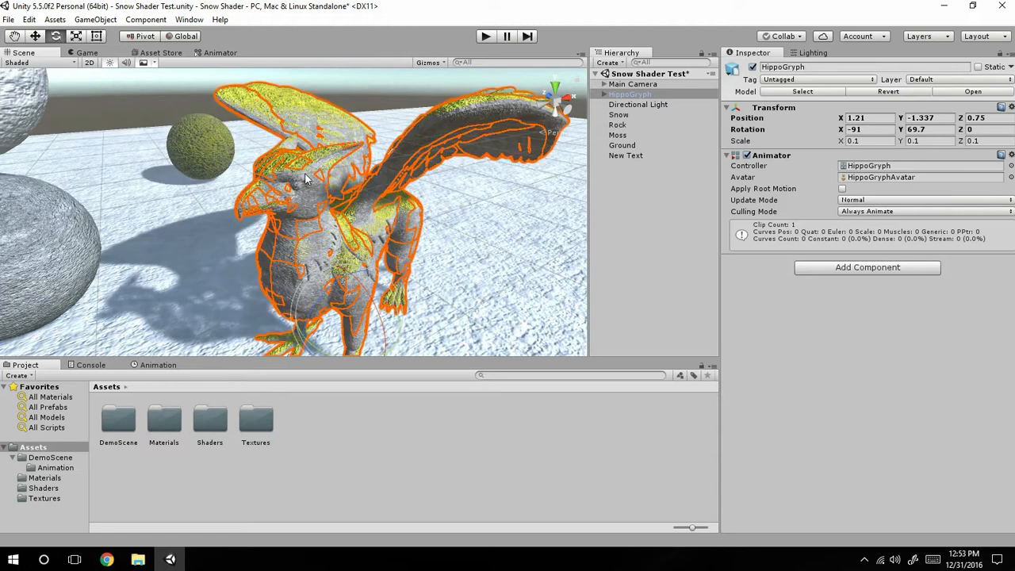
{"action": "right_click_drag", "start_coordinate": [425, 208], "coordinate": [194, 139]}
{"action": "scroll", "coordinate": [341, 223], "scroll_direction": "up", "scroll_amount": 4}
{"action": "right_click_drag", "start_coordinate": [342, 223], "coordinate": [221, 166]}
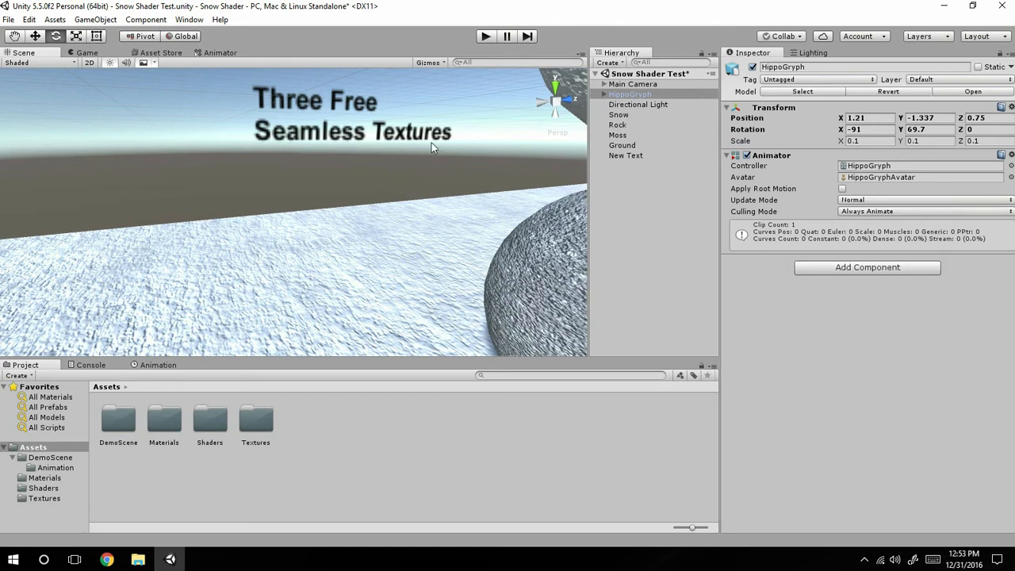
Examine the snowy ground beneath the HippoGryph and the snow settings of its Ground material.
{"action": "right_click_drag", "start_coordinate": [478, 249], "coordinate": [469, 198]}
{"action": "scroll", "coordinate": [421, 238], "scroll_direction": "down", "scroll_amount": 4}
{"action": "right_click_drag", "start_coordinate": [546, 193], "coordinate": [414, 187]}
{"action": "scroll", "coordinate": [458, 184], "scroll_direction": "down", "scroll_amount": 5}
{"action": "scroll", "coordinate": [394, 218], "scroll_direction": "up", "scroll_amount": 3}
{"action": "middle_click_drag", "start_coordinate": [295, 306], "coordinate": [320, 134]}
{"action": "left_click", "coordinate": [309, 155]}
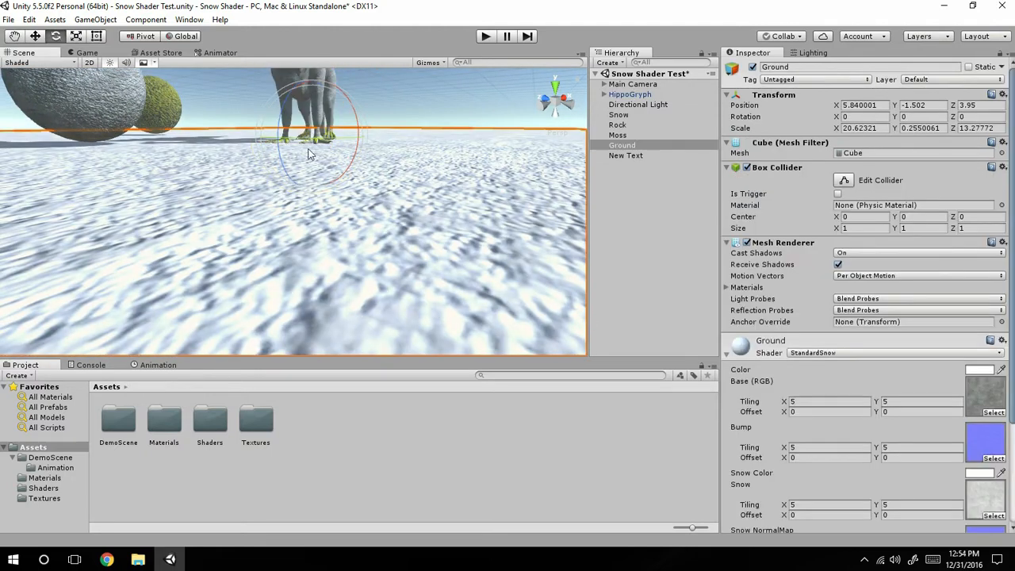
{"action": "scroll", "coordinate": [965, 431], "scroll_direction": "down", "scroll_amount": 3}
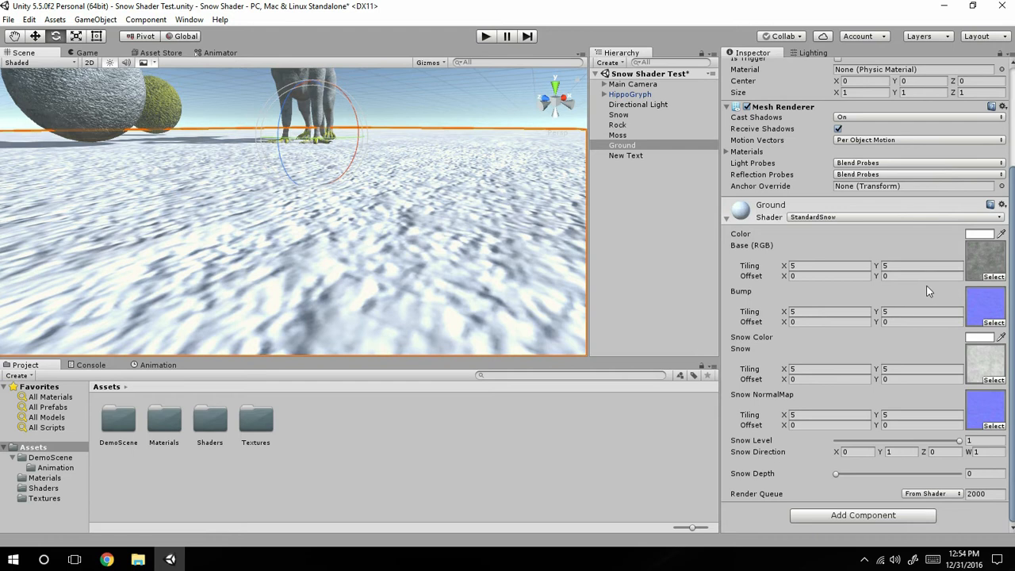
Create a new scene, saving the changes made to the Snow Shader Test scene.
{"action": "left_click", "coordinate": [9, 20]}
{"action": "left_click", "coordinate": [32, 34]}
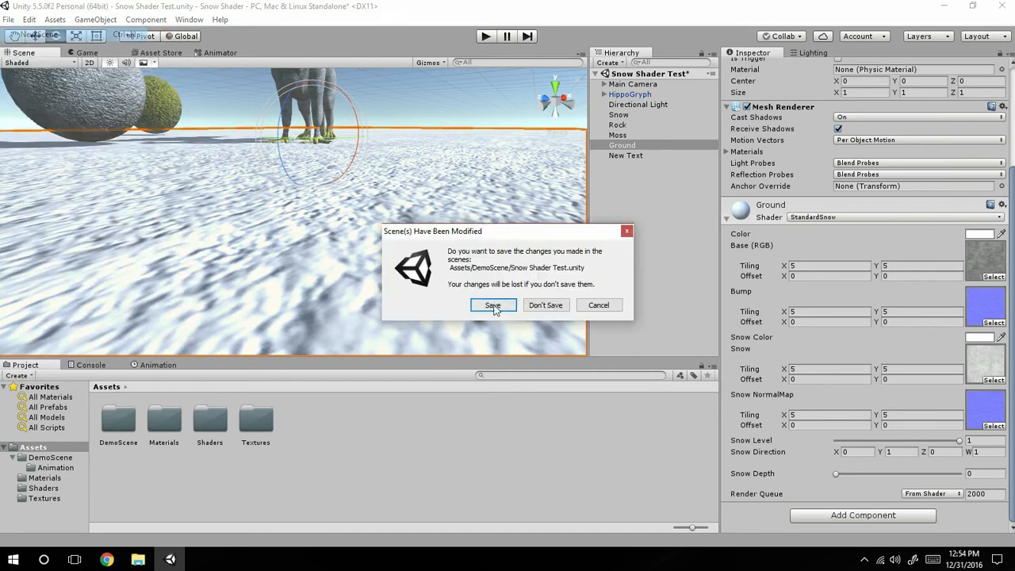
{"action": "left_click", "coordinate": [495, 310]}
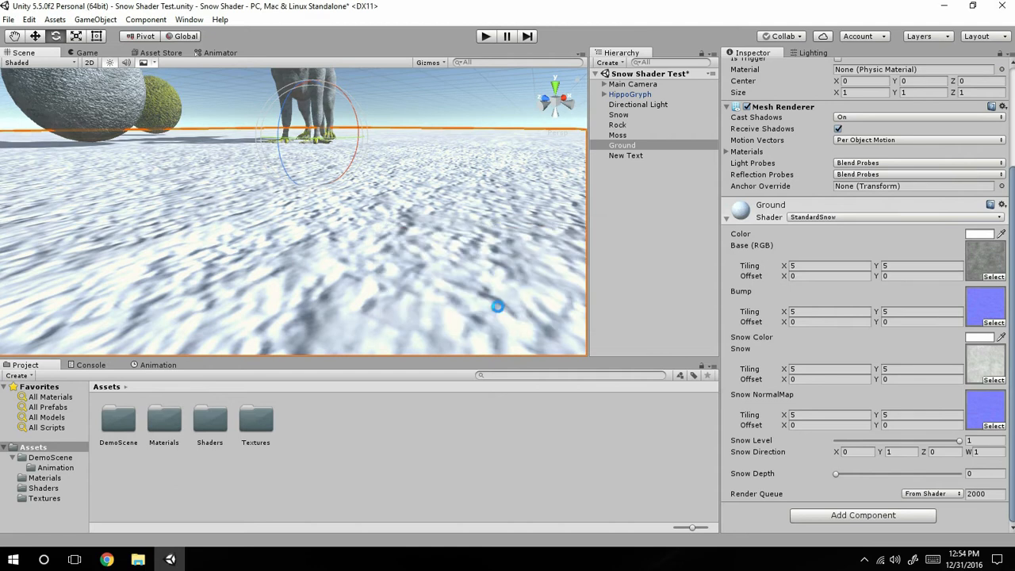
Add a cube and stretch it into a flat ground slab, about 58 on the X scale and 40 on Z.
{"action": "left_click", "coordinate": [611, 63]}
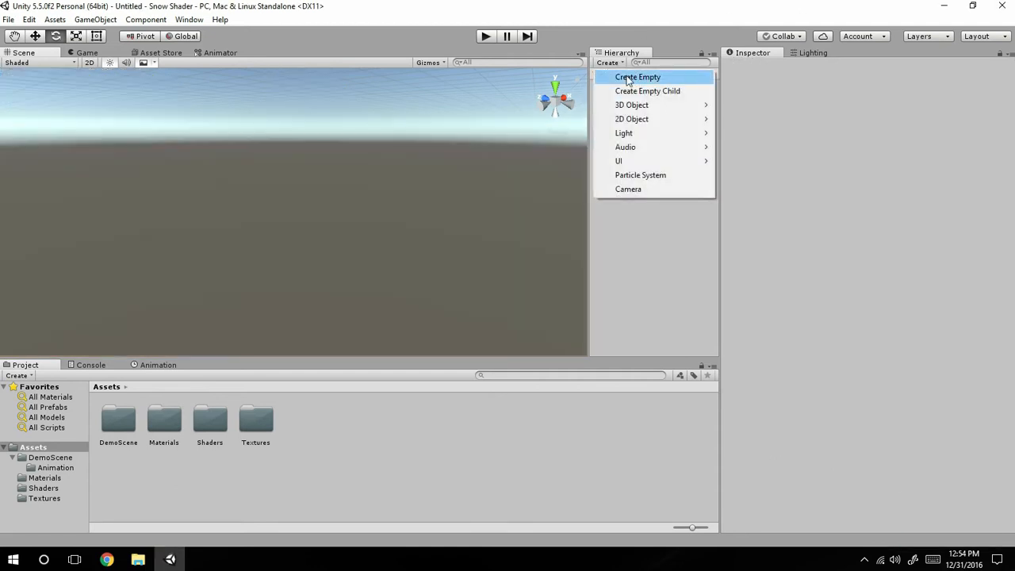
{"action": "mouse_move", "coordinate": [643, 105]}
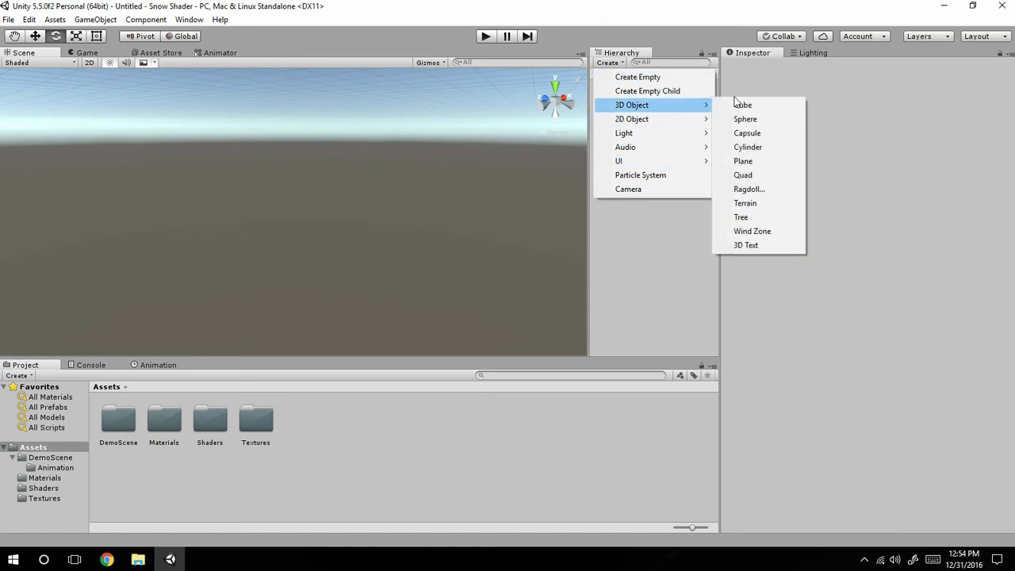
{"action": "left_click", "coordinate": [801, 107]}
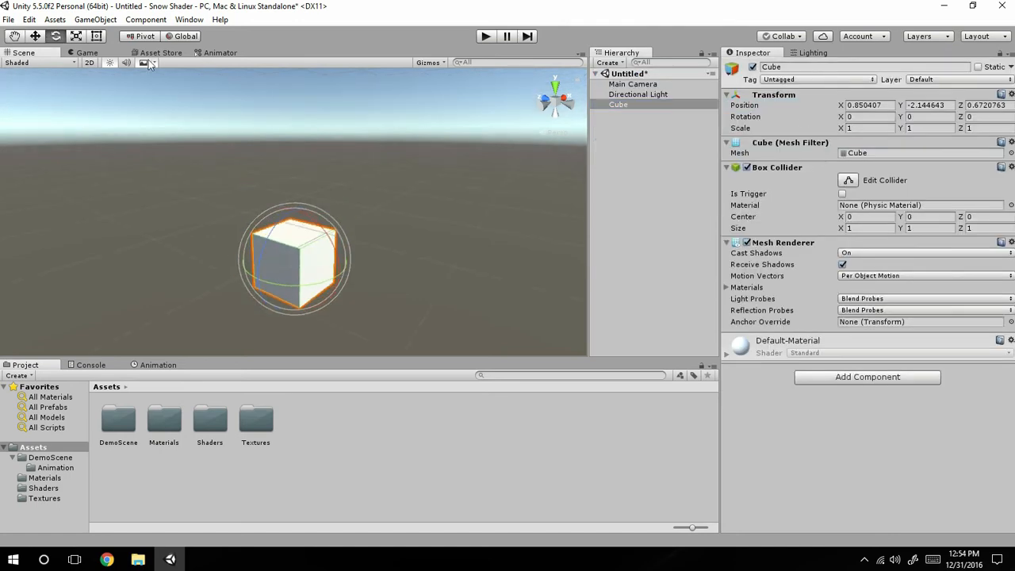
{"action": "left_click", "coordinate": [78, 36]}
{"action": "left_click_drag", "start_coordinate": [325, 247], "coordinate": [295, 405]}
{"action": "left_click_drag", "start_coordinate": [320, 244], "coordinate": [433, 192]}
{"action": "left_click_drag", "start_coordinate": [256, 248], "coordinate": [7, 80]}
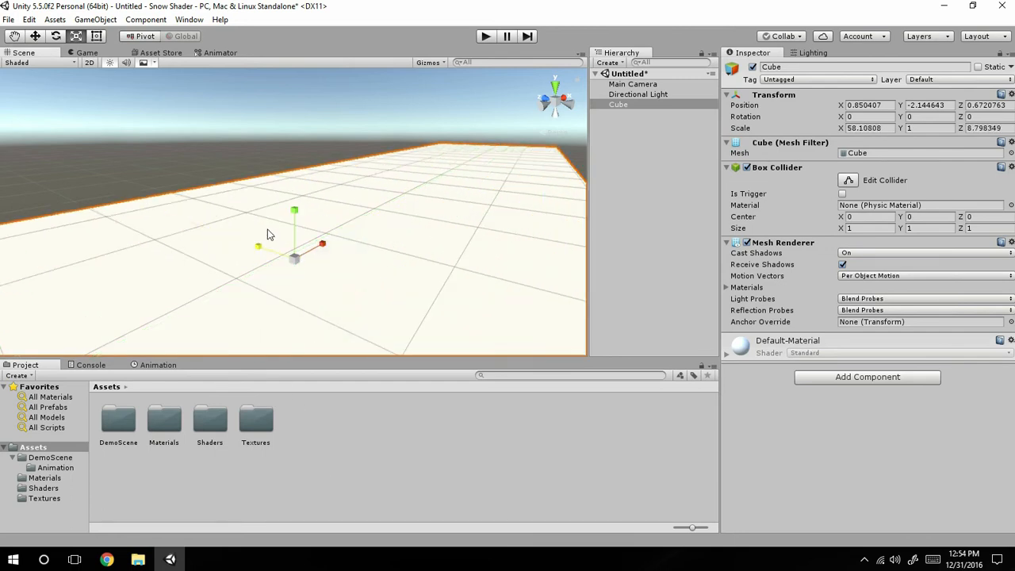
Set the Ground material's Snow Level to 0.026 and apply the material to the cube.
{"action": "double_click", "coordinate": [165, 441]}
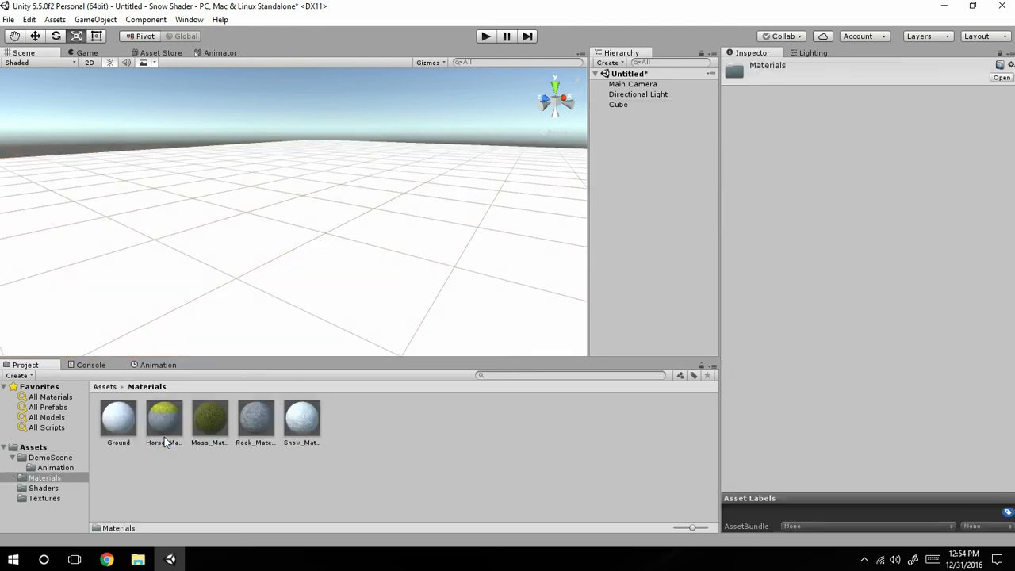
{"action": "left_click", "coordinate": [119, 420]}
{"action": "scroll", "coordinate": [983, 242], "scroll_direction": "down", "scroll_amount": 1}
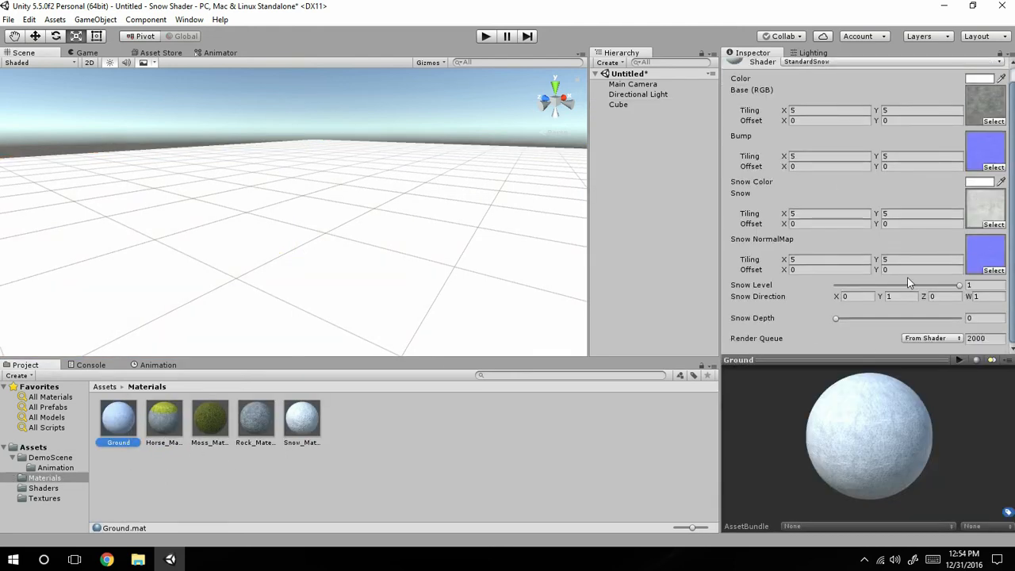
{"action": "left_click", "coordinate": [1000, 284]}
{"action": "type", "text": "0."}
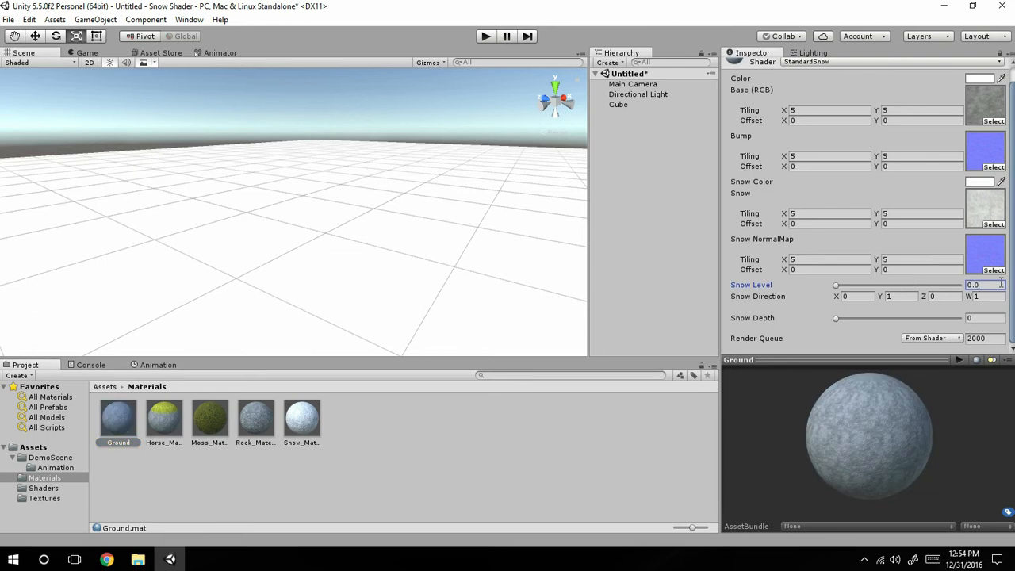
{"action": "type", "text": "06"}
{"action": "key", "text": "BackSpace"}
{"action": "type", "text": "26"}
{"action": "left_click_drag", "start_coordinate": [115, 428], "coordinate": [218, 291]}
Examine the mix of rock and snow texture across the cube's top surface.
{"action": "left_click_drag", "start_coordinate": [354, 272], "coordinate": [342, 298], "text": "alt"}
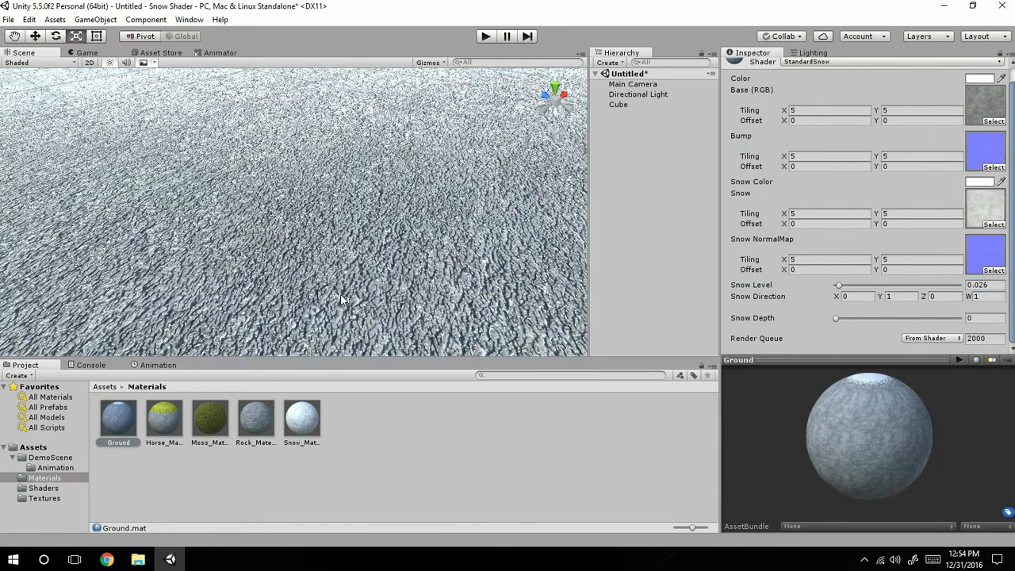
{"action": "scroll", "coordinate": [330, 317], "scroll_direction": "up", "scroll_amount": 3}
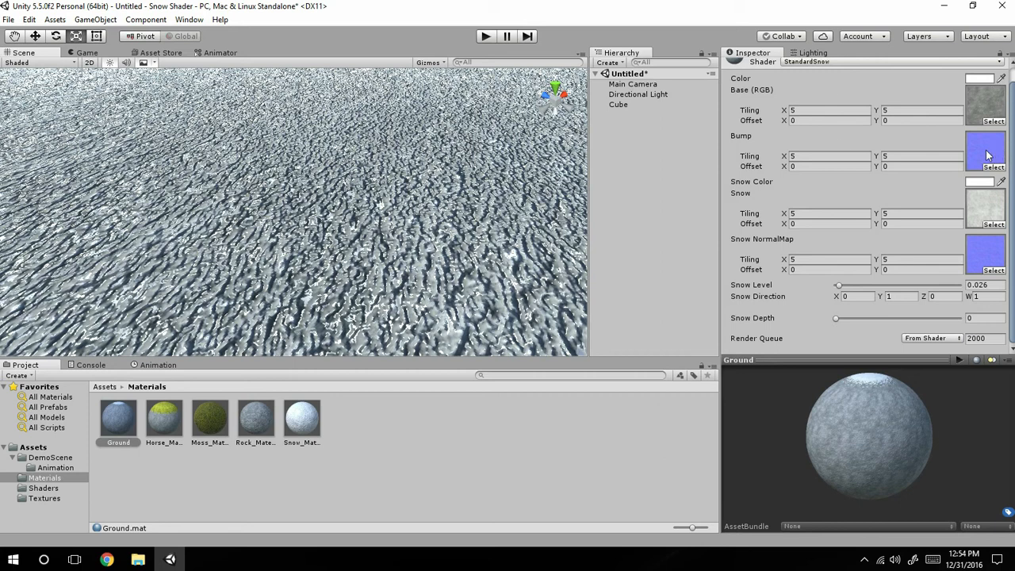
{"action": "scroll", "coordinate": [359, 285], "scroll_direction": "up", "scroll_amount": 2}
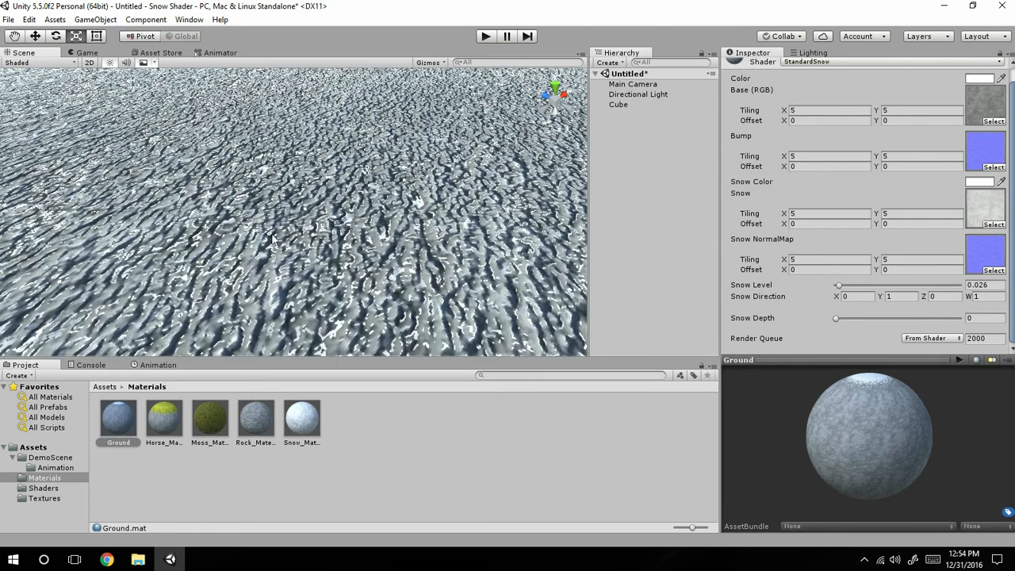
{"action": "right_click_drag", "start_coordinate": [290, 295], "coordinate": [284, 317]}
{"action": "scroll", "coordinate": [274, 309], "scroll_direction": "up", "scroll_amount": 2}
{"action": "right_click_drag", "start_coordinate": [208, 296], "coordinate": [151, 370]}
{"action": "scroll", "coordinate": [226, 301], "scroll_direction": "down", "scroll_amount": 5}
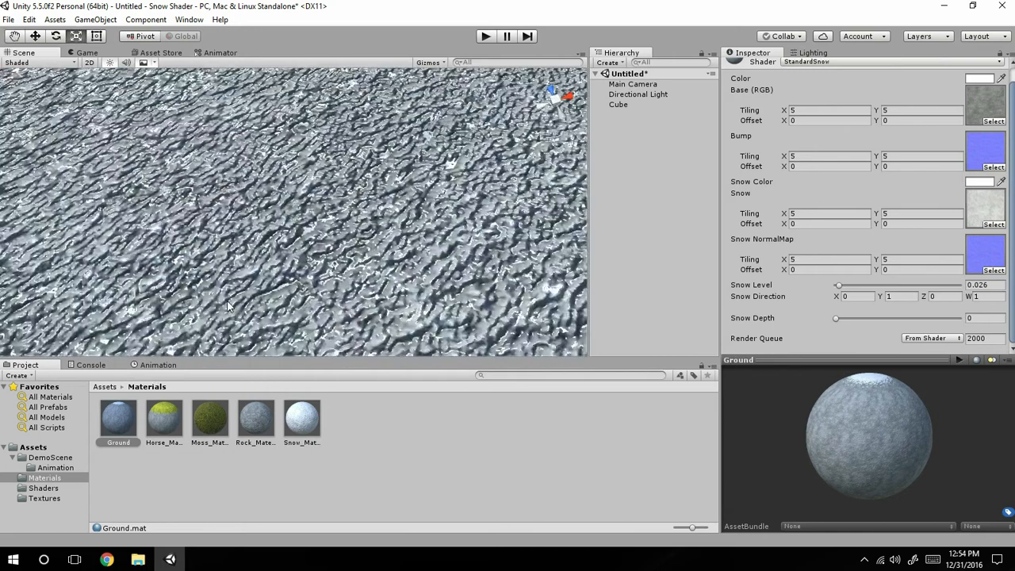
{"action": "scroll", "coordinate": [474, 279], "scroll_direction": "up", "scroll_amount": 1}
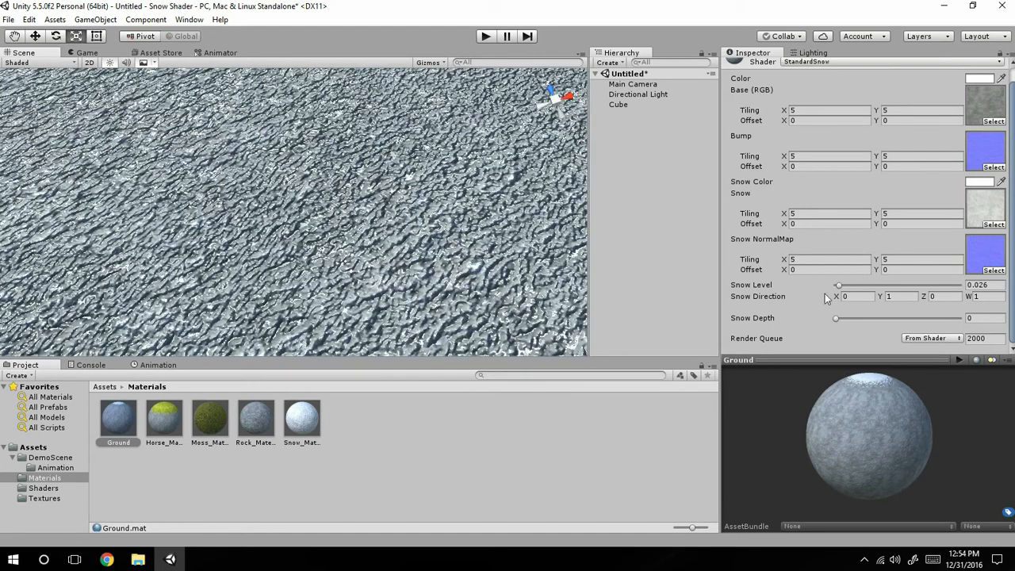
Try a Snow Level of about 0.067 on the Ground material and set it back to 0.026.
{"action": "mouse_move", "coordinate": [840, 286]}
{"action": "left_mouse_down"}
{"action": "mouse_move", "coordinate": [859, 283]}
{"action": "mouse_move", "coordinate": [845, 287]}
{"action": "left_mouse_up"}
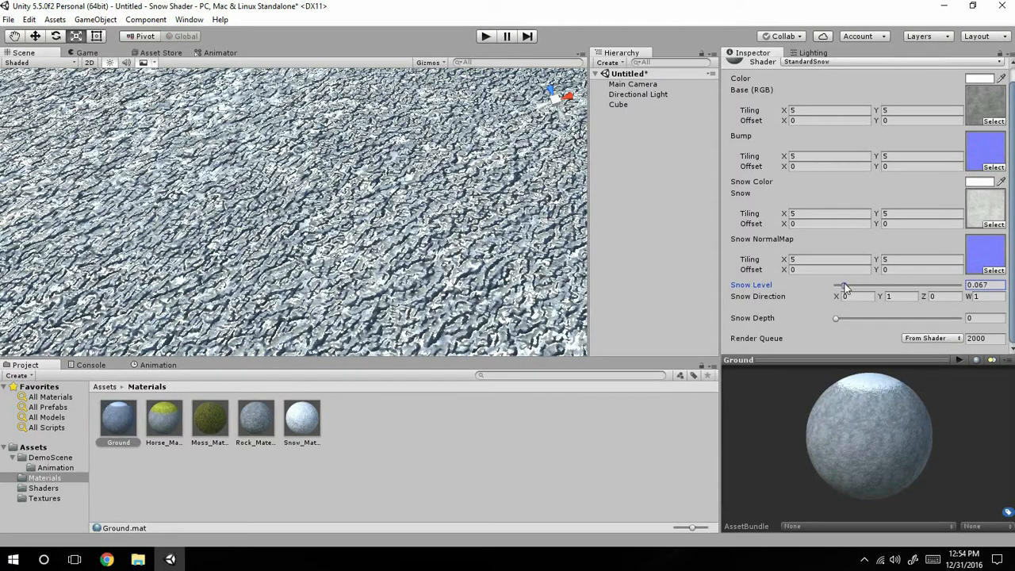
{"action": "left_click", "coordinate": [988, 284]}
{"action": "type", "text": "0.026"}
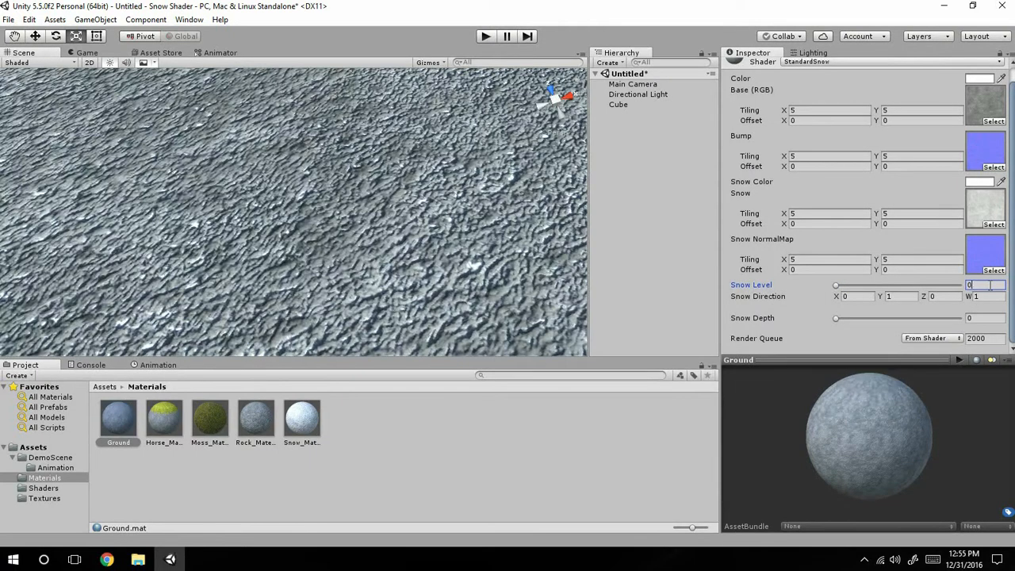
Examine the snow patches on the ground cube from close up and from low viewing angles.
{"action": "left_click", "coordinate": [318, 251]}
{"action": "scroll", "coordinate": [318, 251], "scroll_direction": "up", "scroll_amount": 5}
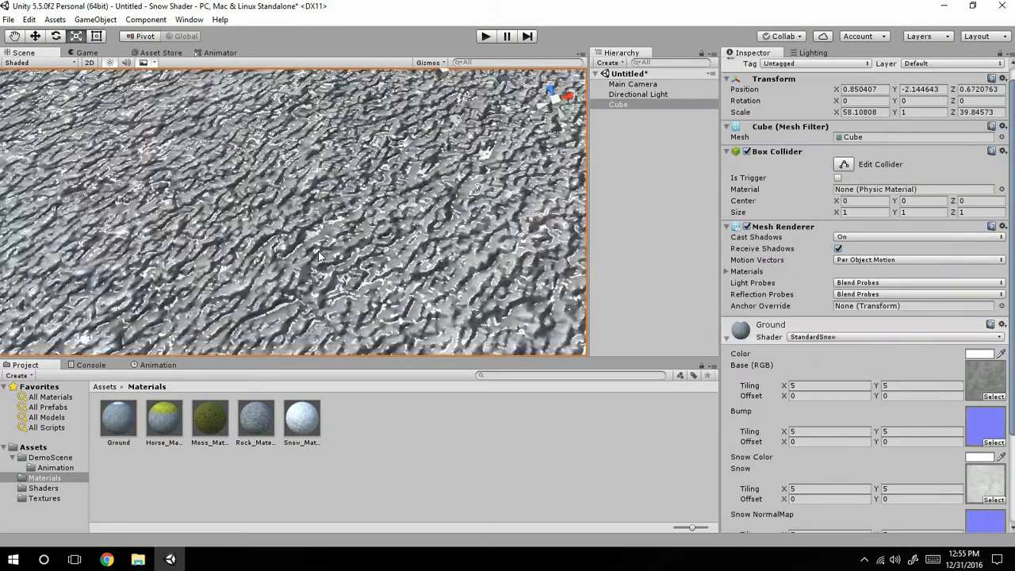
{"action": "right_click_drag", "start_coordinate": [318, 251], "coordinate": [357, 194]}
{"action": "middle_click_drag", "start_coordinate": [358, 198], "coordinate": [370, 143]}
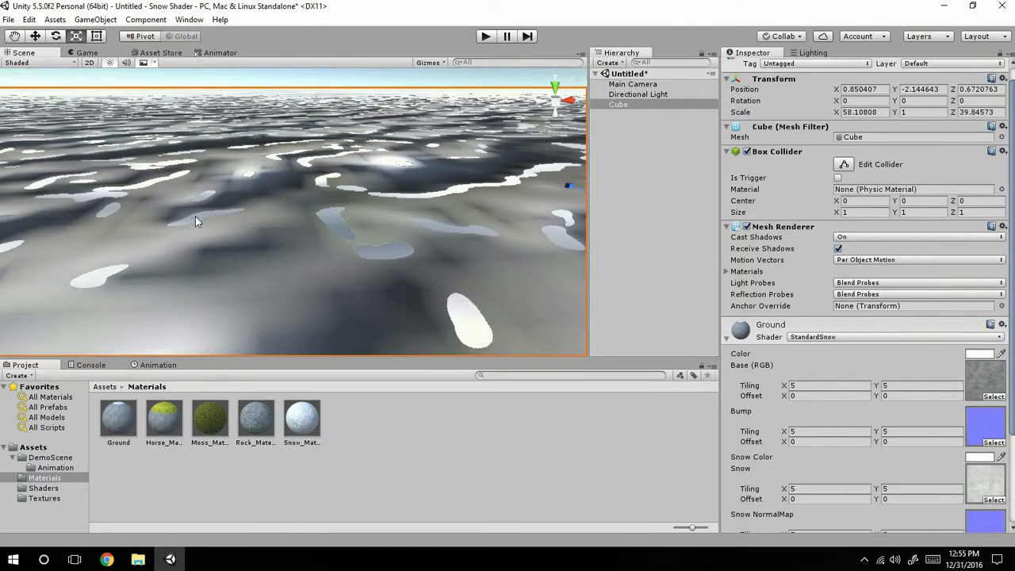
{"action": "scroll", "coordinate": [342, 136], "scroll_direction": "down", "scroll_amount": 10}
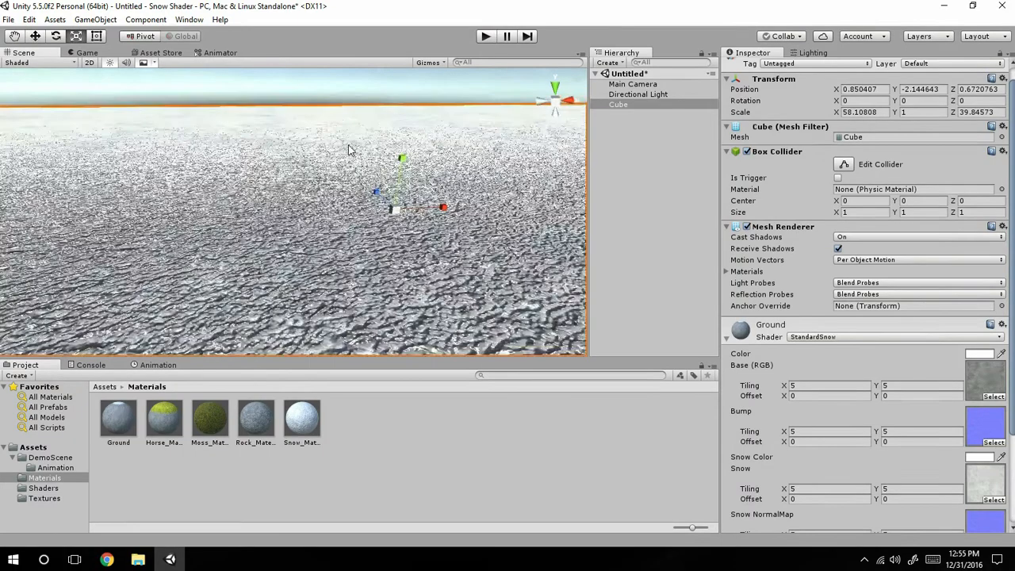
{"action": "scroll", "coordinate": [349, 150], "scroll_direction": "down", "scroll_amount": 2}
{"action": "left_click_drag", "start_coordinate": [426, 138], "coordinate": [457, 136], "text": "alt"}
{"action": "left_click_drag", "start_coordinate": [274, 134], "coordinate": [954, 215], "text": "alt"}
{"action": "scroll", "coordinate": [367, 271], "scroll_direction": "up", "scroll_amount": 2}
{"action": "scroll", "coordinate": [368, 276], "scroll_direction": "up", "scroll_amount": 4}
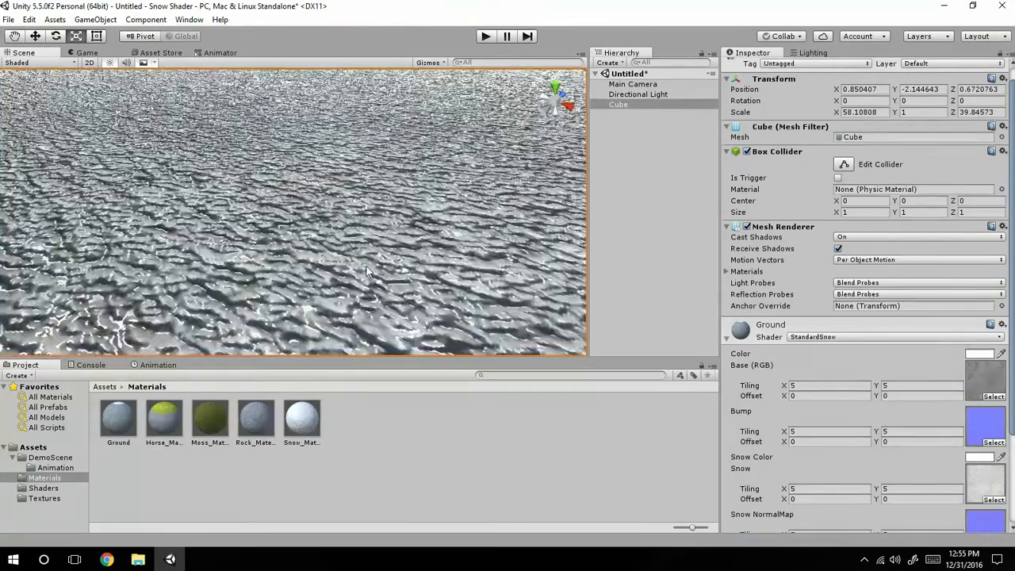
{"action": "left_click_drag", "start_coordinate": [367, 275], "coordinate": [462, 187], "text": "alt"}
{"action": "left_click_drag", "start_coordinate": [627, 215], "coordinate": [2, 205], "text": "alt"}
{"action": "left_click_drag", "start_coordinate": [355, 184], "coordinate": [333, 158], "text": "alt"}
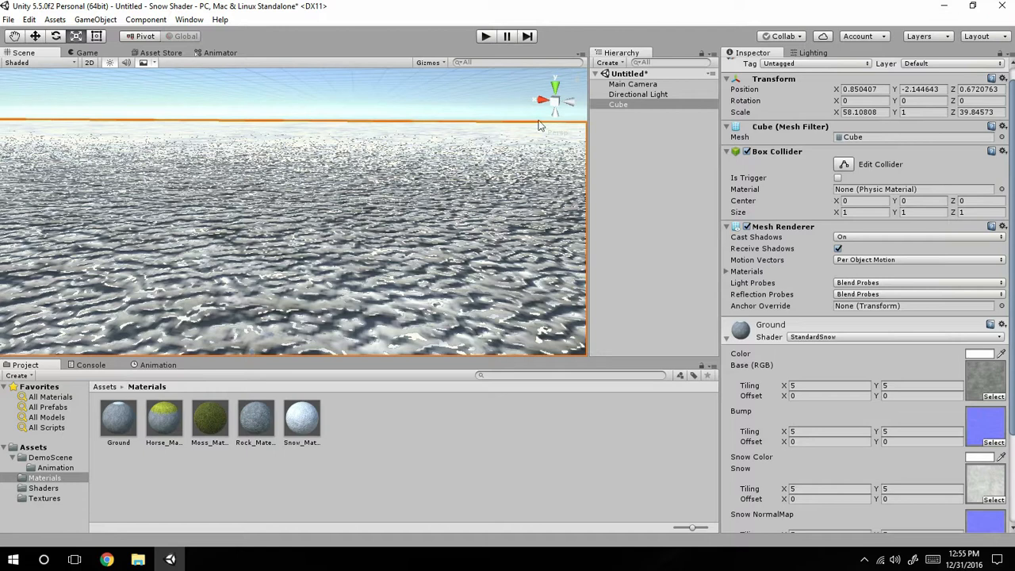
Add a capsule and raise it above the ground cube to a Y position of about -0.6.
{"action": "left_click", "coordinate": [610, 63]}
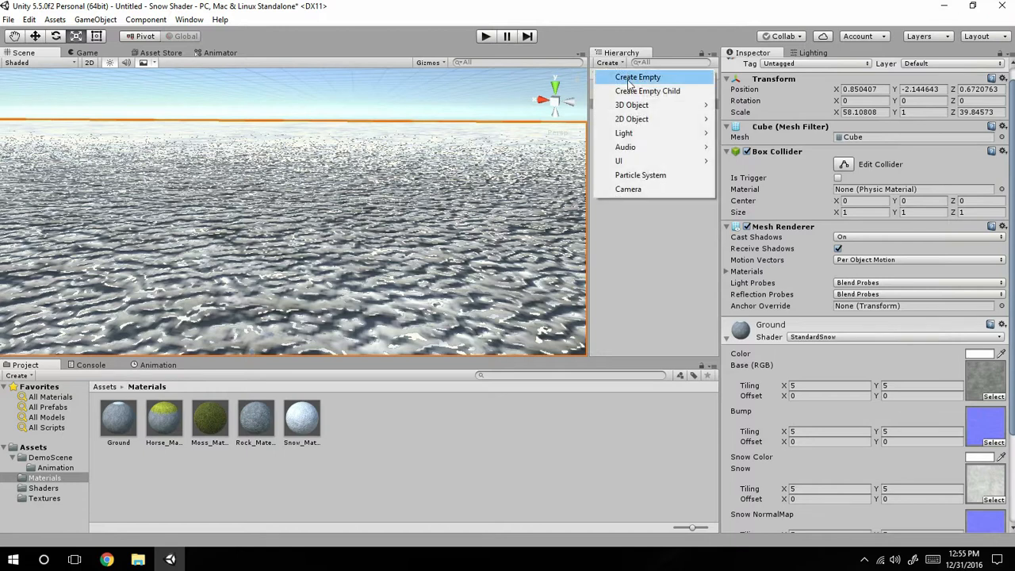
{"action": "mouse_move", "coordinate": [654, 111]}
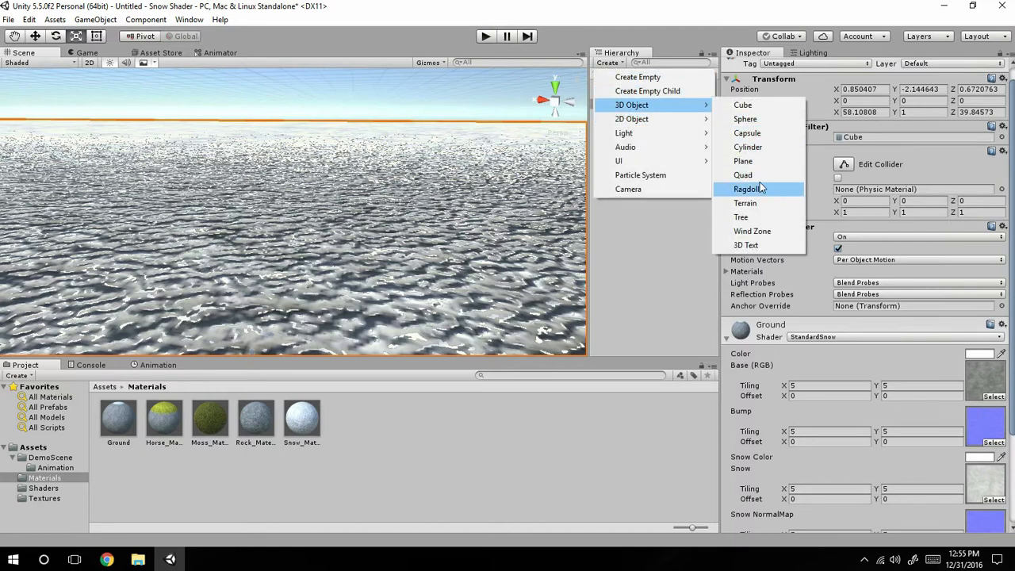
{"action": "left_click", "coordinate": [759, 135]}
{"action": "left_click", "coordinate": [34, 37]}
{"action": "left_click_drag", "start_coordinate": [292, 164], "coordinate": [293, 50]}
{"action": "middle_click_drag", "start_coordinate": [395, 225], "coordinate": [401, 229]}
{"action": "key", "text": "f"}
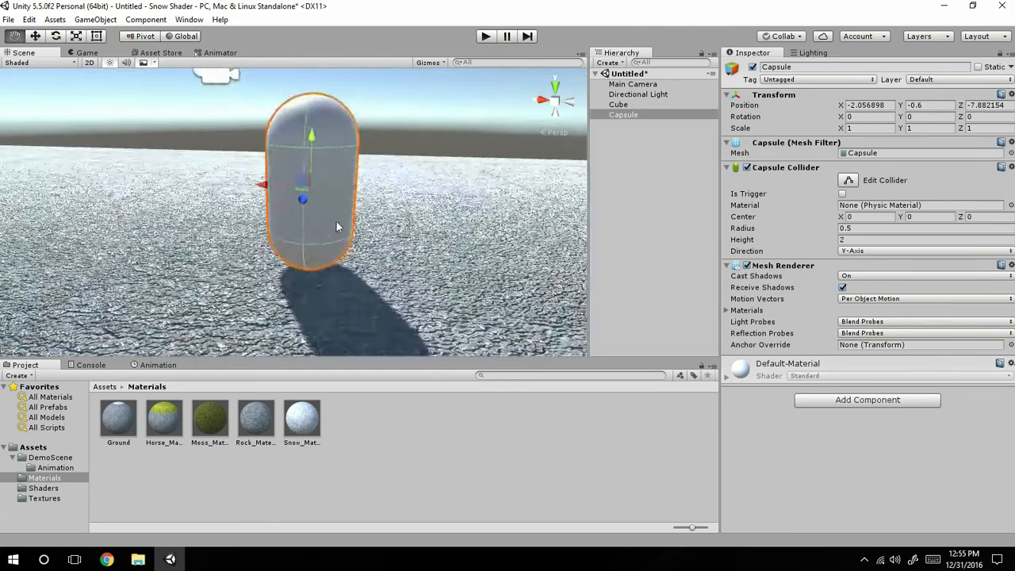
Apply Moss_Material to the capsule and inspect its surface along with the material's properties.
{"action": "left_click_drag", "start_coordinate": [209, 422], "coordinate": [356, 218]}
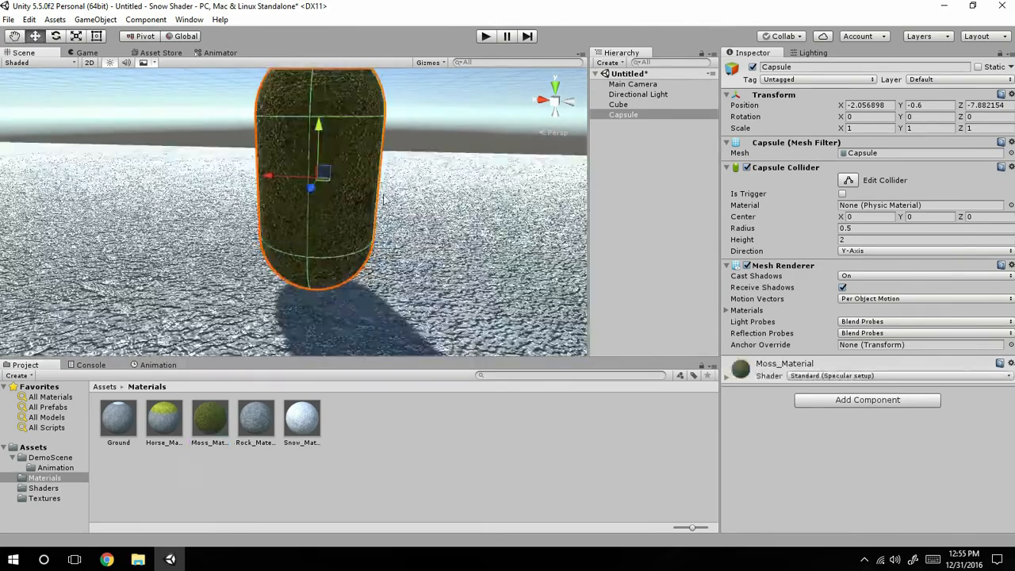
{"action": "scroll", "coordinate": [379, 203], "scroll_direction": "up", "scroll_amount": 5}
{"action": "scroll", "coordinate": [361, 218], "scroll_direction": "down", "scroll_amount": 3}
{"action": "middle_click_drag", "start_coordinate": [361, 227], "coordinate": [344, 311]}
{"action": "right_click_drag", "start_coordinate": [347, 301], "coordinate": [466, 379]}
{"action": "scroll", "coordinate": [389, 176], "scroll_direction": "up", "scroll_amount": 5}
{"action": "middle_click_drag", "start_coordinate": [323, 201], "coordinate": [281, 245]}
{"action": "right_click_drag", "start_coordinate": [281, 245], "coordinate": [287, 169]}
{"action": "middle_click_drag", "start_coordinate": [288, 169], "coordinate": [285, 166]}
{"action": "key", "text": "f"}
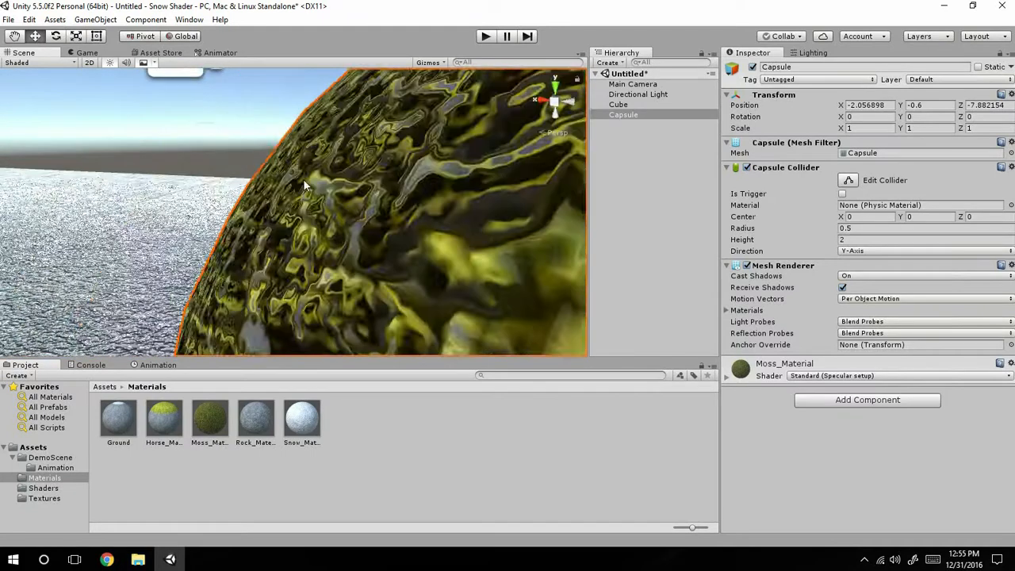
{"action": "left_click", "coordinate": [736, 371]}
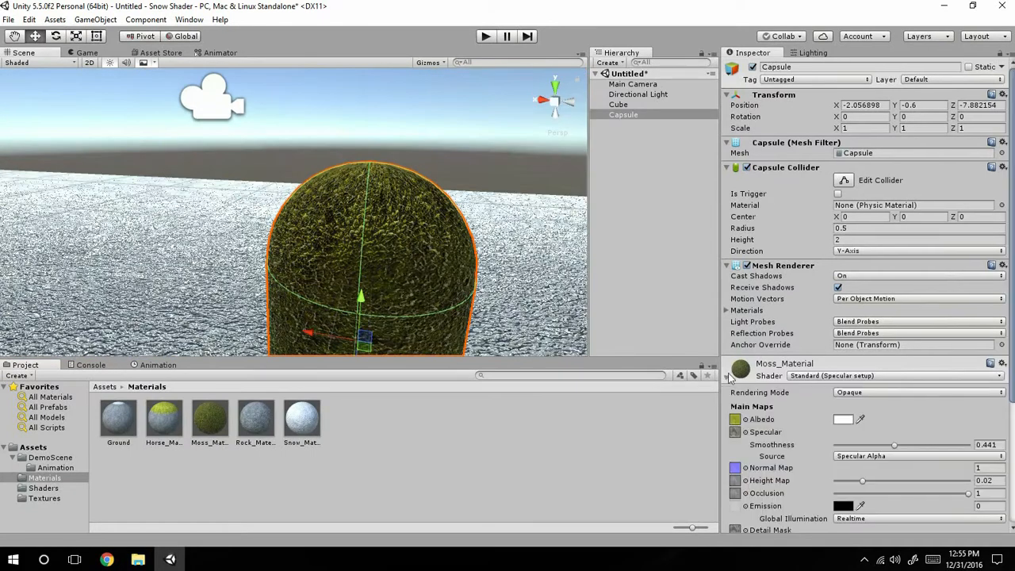
Switch the shader of Moss_Material on the capsule from Standard (Specular setup) to StandardSnow.
{"action": "scroll", "coordinate": [851, 417], "scroll_direction": "down", "scroll_amount": 3}
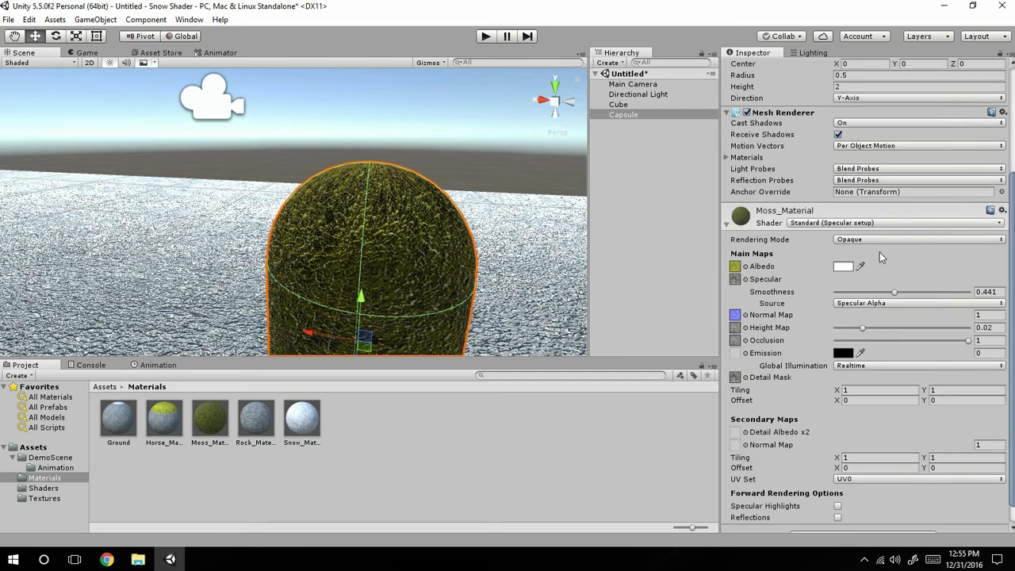
{"action": "middle_click_drag", "start_coordinate": [382, 312], "coordinate": [352, 212]}
{"action": "scroll", "coordinate": [352, 212], "scroll_direction": "up", "scroll_amount": 4}
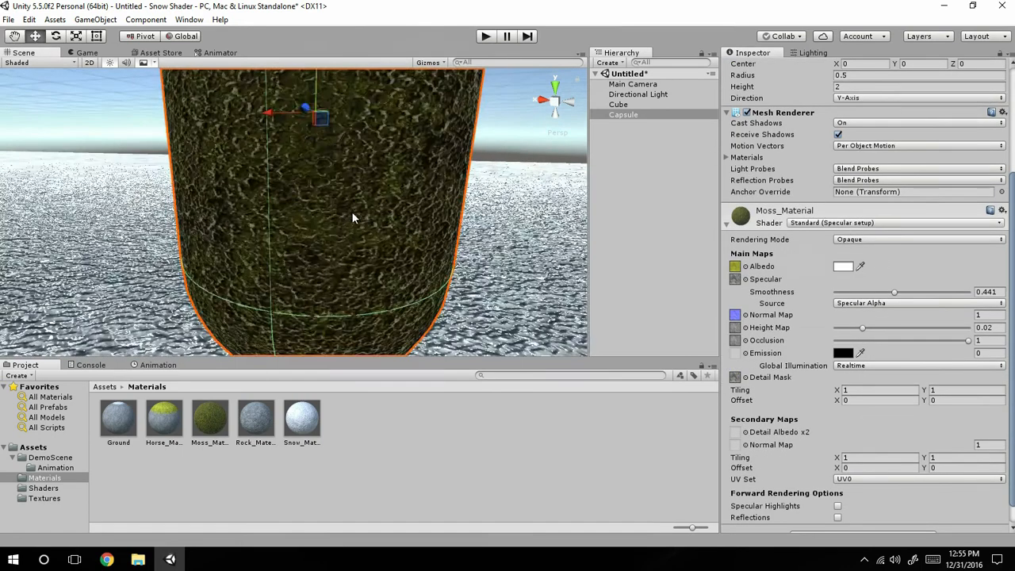
{"action": "left_click", "coordinate": [817, 225]}
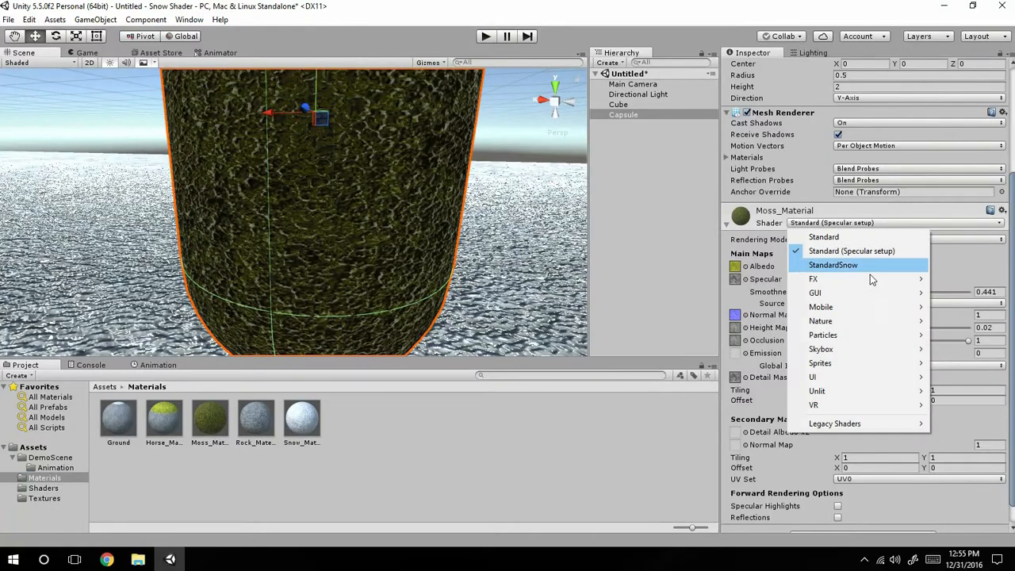
{"action": "left_click", "coordinate": [833, 265]}
{"action": "left_click_drag", "start_coordinate": [353, 178], "coordinate": [371, 208], "text": "alt"}
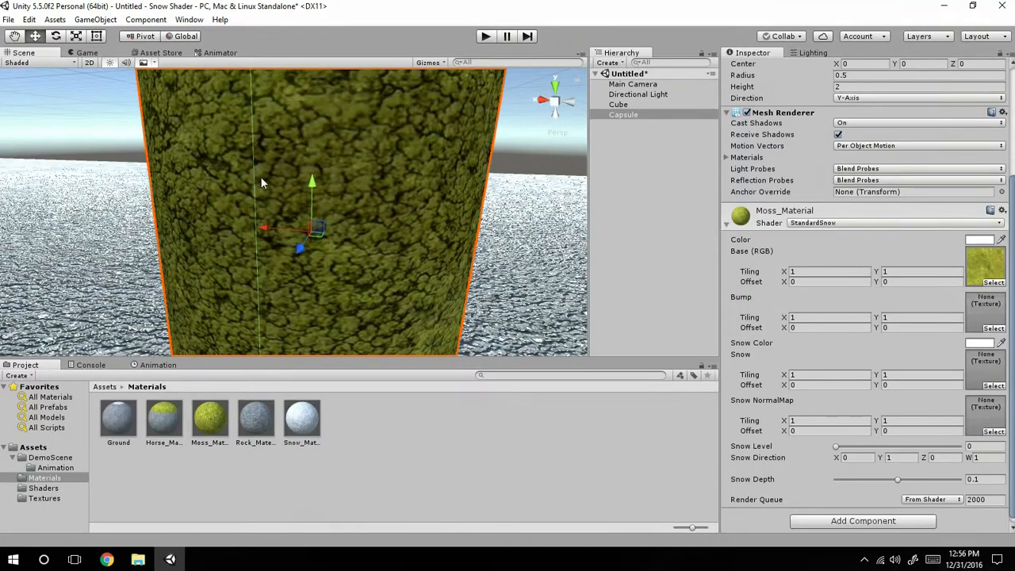
Assign the moss normal map from the Textures folder to the Bump slot of Moss_Material.
{"action": "left_click", "coordinate": [986, 264]}
{"action": "left_click_drag", "start_coordinate": [187, 433], "coordinate": [1005, 314]}
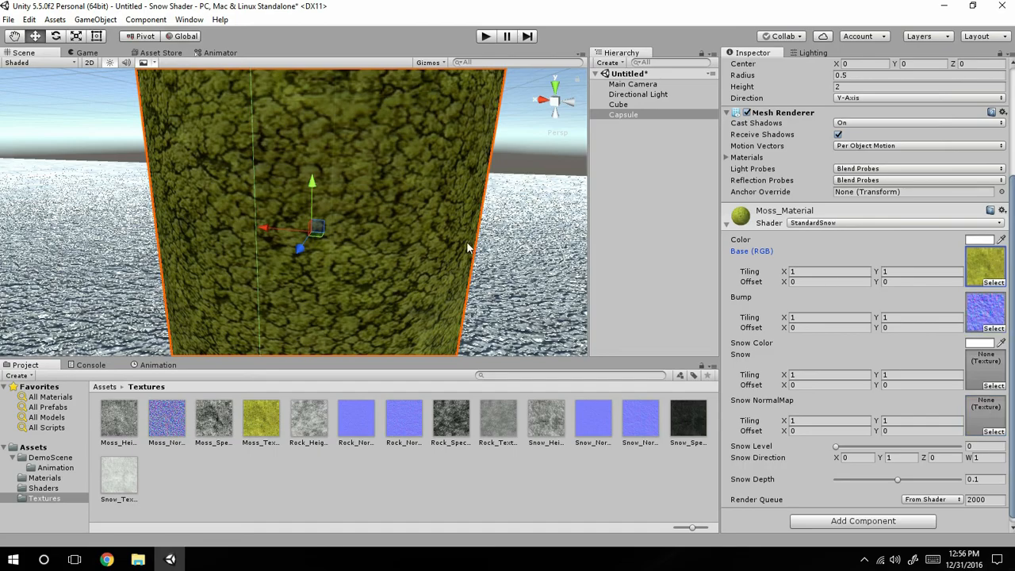
{"action": "scroll", "coordinate": [468, 248], "scroll_direction": "down", "scroll_amount": 6}
{"action": "scroll", "coordinate": [468, 248], "scroll_direction": "up", "scroll_amount": 4}
{"action": "scroll", "coordinate": [468, 248], "scroll_direction": "down", "scroll_amount": 4}
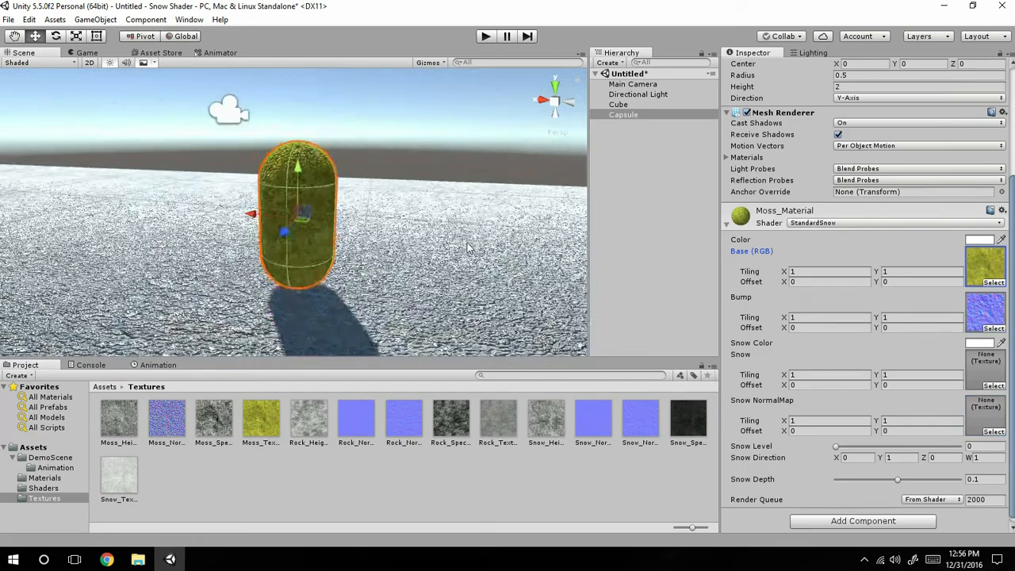
Examine the moss relief on the capsule from several angles and from close up.
{"action": "middle_click_drag", "start_coordinate": [184, 227], "coordinate": [355, 336]}
{"action": "right_click_drag", "start_coordinate": [183, 151], "coordinate": [298, 219]}
{"action": "middle_click_drag", "start_coordinate": [246, 227], "coordinate": [352, 281]}
{"action": "scroll", "coordinate": [354, 252], "scroll_direction": "up", "scroll_amount": 2}
{"action": "scroll", "coordinate": [415, 222], "scroll_direction": "up", "scroll_amount": 8}
{"action": "scroll", "coordinate": [352, 281], "scroll_direction": "up", "scroll_amount": 3}
{"action": "scroll", "coordinate": [352, 281], "scroll_direction": "up", "scroll_amount": 1}
{"action": "scroll", "coordinate": [352, 281], "scroll_direction": "down", "scroll_amount": 6}
{"action": "right_click_drag", "start_coordinate": [352, 280], "coordinate": [438, 251]}
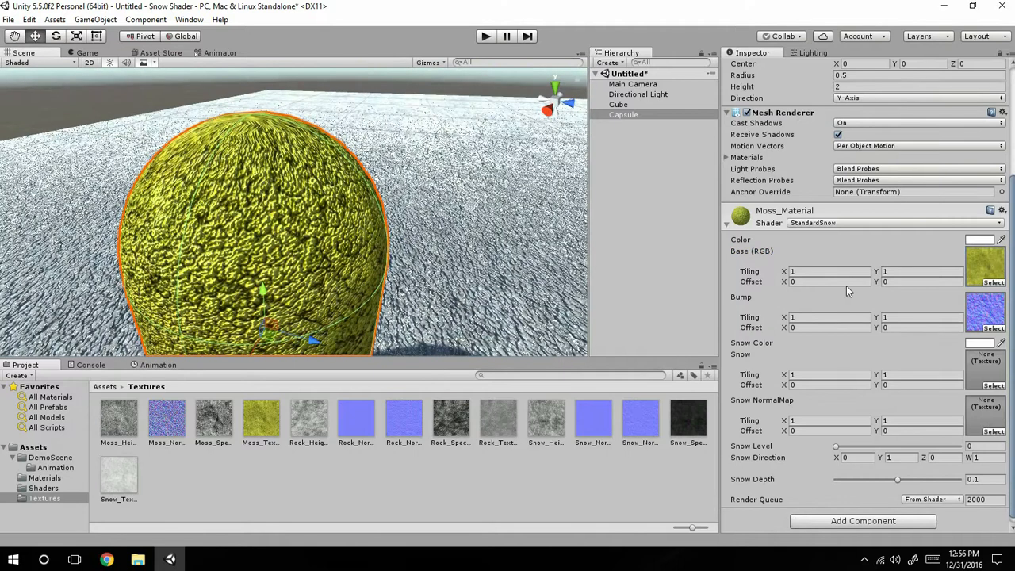
Set the Base and Bump tiling of Moss_Material to 5 in both X and Y.
{"action": "type", "text": "5"}
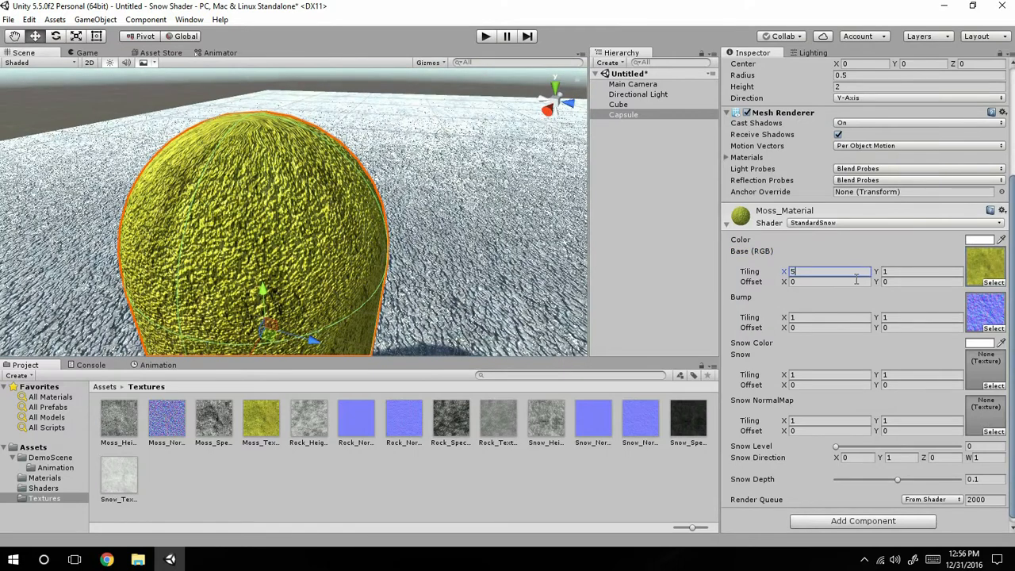
{"action": "left_click", "coordinate": [880, 271]}
{"action": "type", "text": "5"}
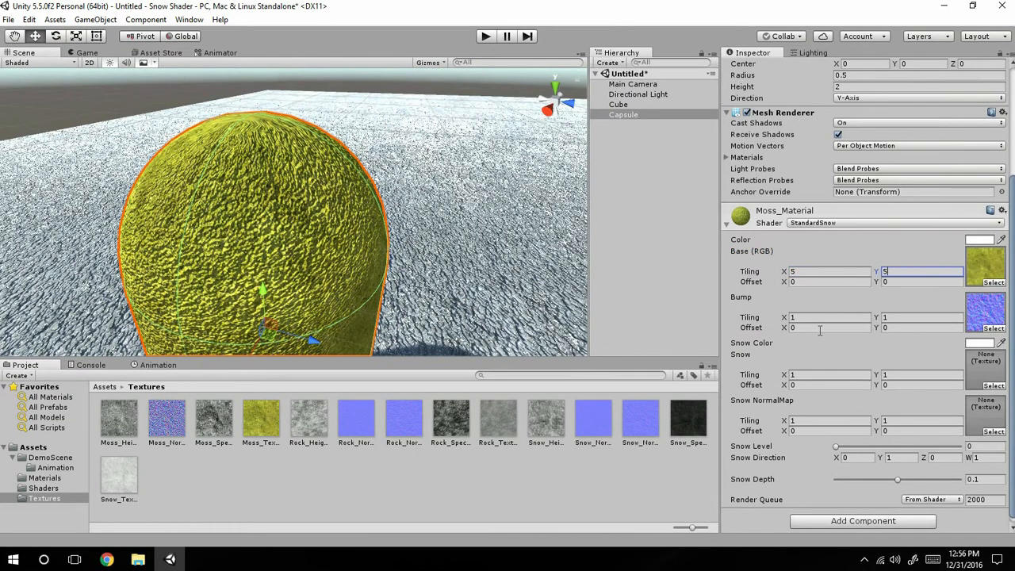
{"action": "left_click", "coordinate": [818, 317]}
{"action": "type", "text": "5"}
{"action": "left_click", "coordinate": [924, 317]}
{"action": "type", "text": "5"}
Inspect the finer moss tiling on the capsule's dome and sides.
{"action": "scroll", "coordinate": [259, 266], "scroll_direction": "up", "scroll_amount": 5}
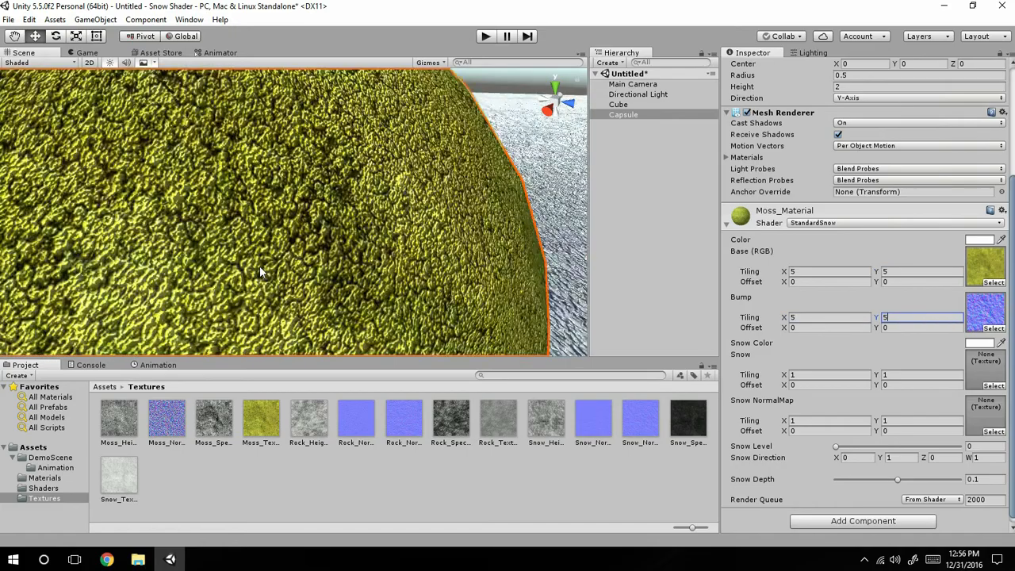
{"action": "scroll", "coordinate": [265, 267], "scroll_direction": "down", "scroll_amount": 4}
{"action": "middle_click_drag", "start_coordinate": [264, 267], "coordinate": [335, 149]}
{"action": "scroll", "coordinate": [293, 251], "scroll_direction": "down", "scroll_amount": 3}
{"action": "scroll", "coordinate": [293, 251], "scroll_direction": "up", "scroll_amount": 1}
{"action": "left_click_drag", "start_coordinate": [336, 150], "coordinate": [357, 129], "text": "alt"}
{"action": "middle_click_drag", "start_coordinate": [357, 129], "coordinate": [332, 131]}
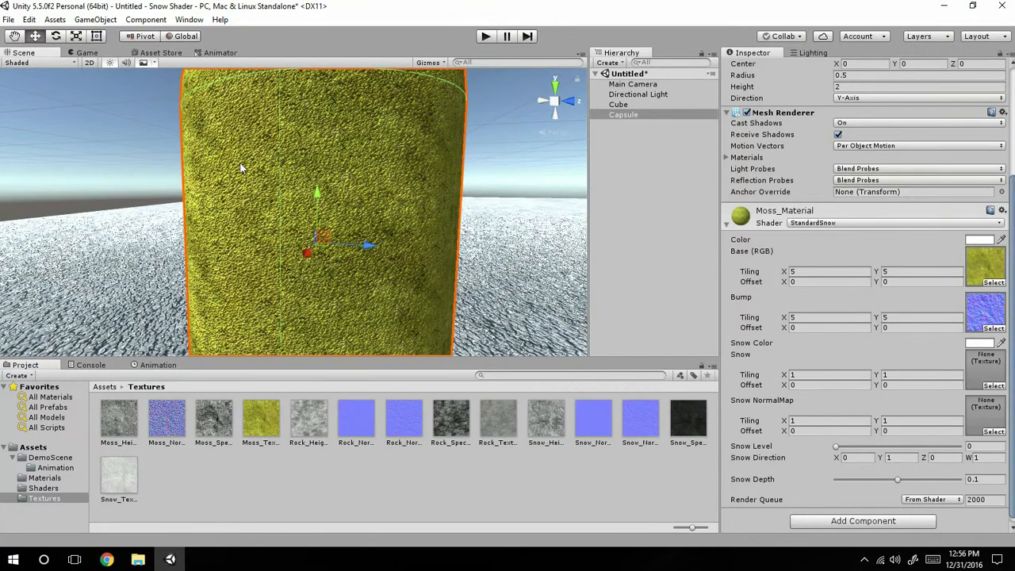
Assign the snow texture to the Snow slot and a snow normal map to the Snow NormalMap slot of Moss_Material.
{"action": "left_click_drag", "start_coordinate": [92, 470], "coordinate": [985, 512]}
{"action": "left_click", "coordinate": [196, 473]}
{"action": "key", "text": "ctrl+z"}
{"action": "scroll", "coordinate": [968, 488], "scroll_direction": "down", "scroll_amount": 3}
{"action": "scroll", "coordinate": [964, 486], "scroll_direction": "down", "scroll_amount": 3}
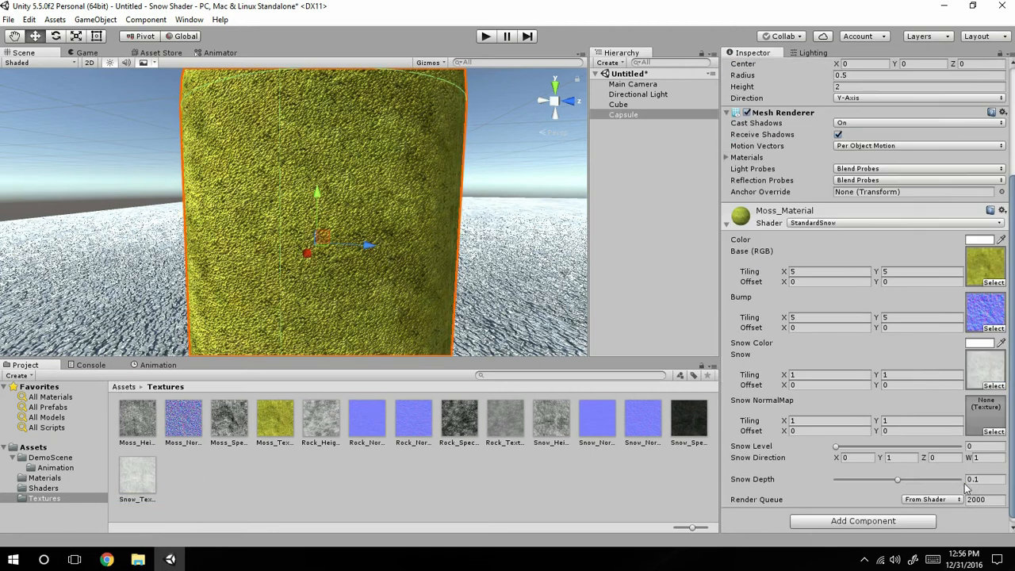
{"action": "left_click_drag", "start_coordinate": [642, 430], "coordinate": [983, 419]}
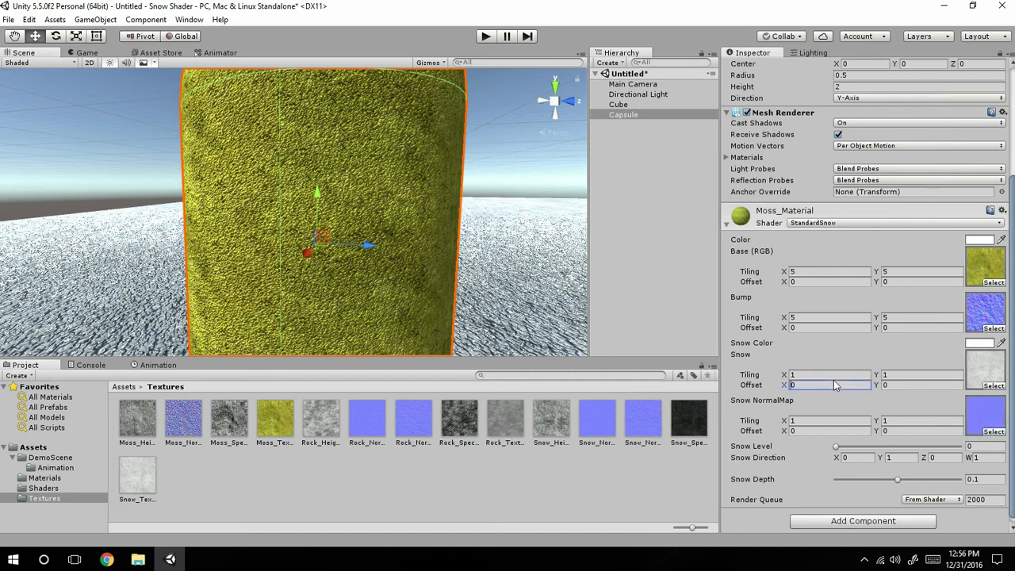
Set the Snow and Snow NormalMap tiling of Moss_Material to 5 in both X and Y.
{"action": "left_click", "coordinate": [860, 373]}
{"action": "type", "text": "5"}
{"action": "key", "text": "Tab"}
{"action": "type", "text": "5"}
{"action": "left_click", "coordinate": [816, 420]}
{"action": "type", "text": "5"}
{"action": "key", "text": "Tab"}
{"action": "type", "text": "5"}
Raise the Snow Level of Moss_Material to about 0.274 and check the snow on the capsule's dome and sides.
{"action": "middle_click_drag", "start_coordinate": [453, 283], "coordinate": [426, 368]}
{"action": "left_click_drag", "start_coordinate": [395, 271], "coordinate": [377, 337], "text": "alt"}
{"action": "middle_click_drag", "start_coordinate": [359, 142], "coordinate": [375, 282]}
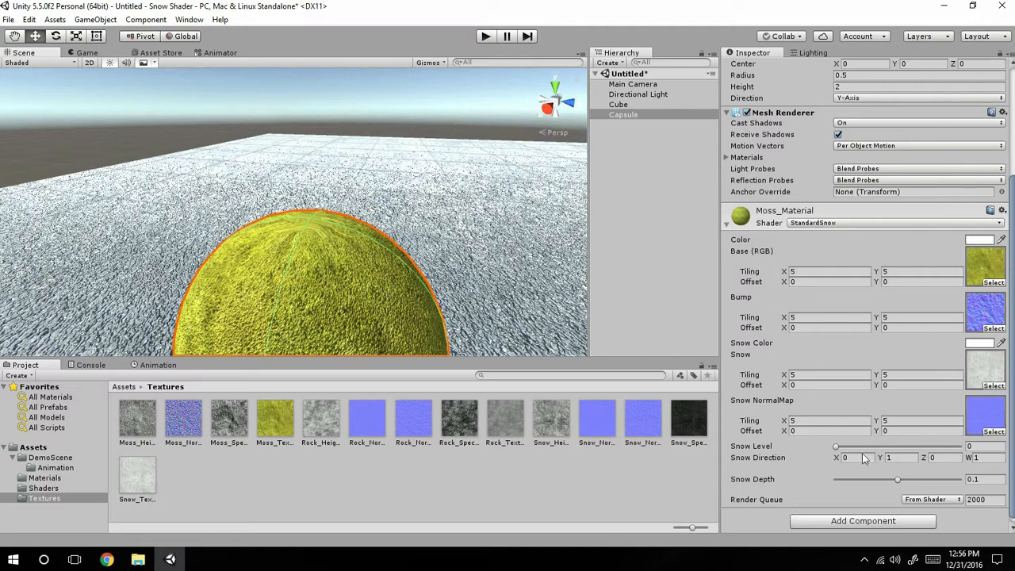
{"action": "left_click_drag", "start_coordinate": [848, 446], "coordinate": [869, 446]}
{"action": "middle_click_drag", "start_coordinate": [428, 261], "coordinate": [411, 128]}
{"action": "scroll", "coordinate": [409, 127], "scroll_direction": "up", "scroll_amount": 5}
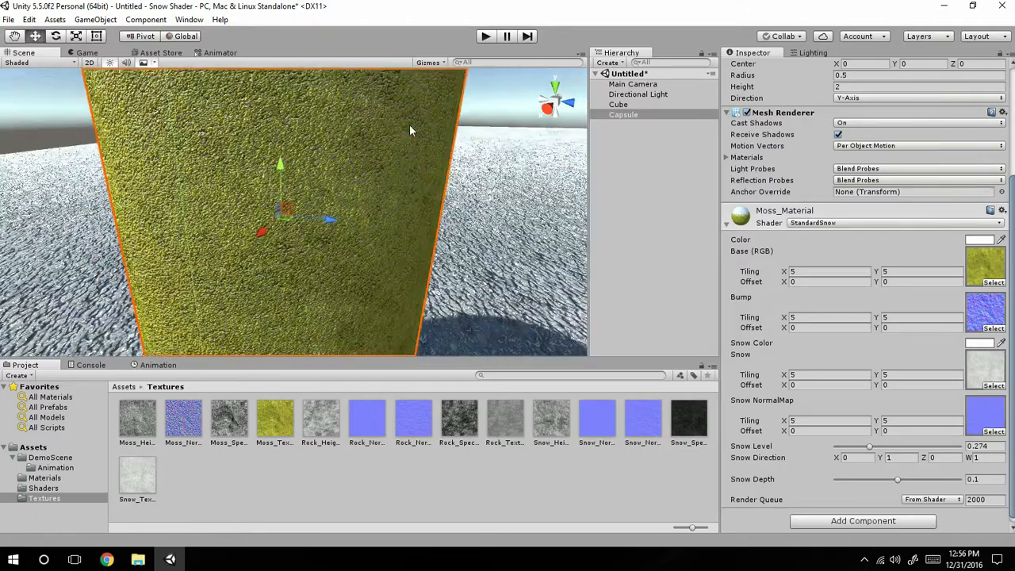
{"action": "scroll", "coordinate": [410, 129], "scroll_direction": "down", "scroll_amount": 2}
{"action": "middle_click_drag", "start_coordinate": [410, 130], "coordinate": [421, 251]}
{"action": "scroll", "coordinate": [421, 250], "scroll_direction": "down", "scroll_amount": 3}
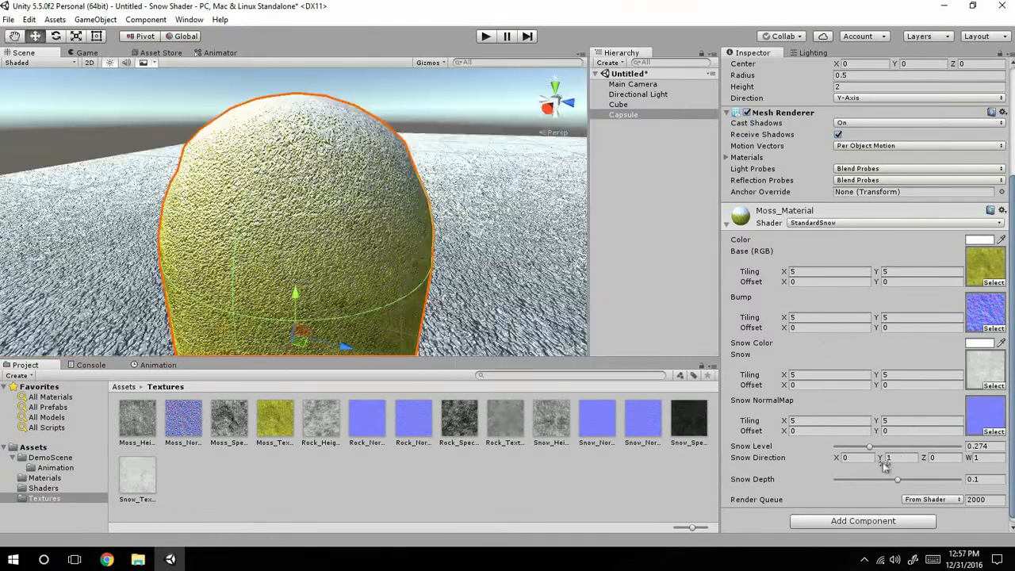
Reduce the Snow Depth of Moss_Material to 0 and view the capsule's top.
{"action": "left_click_drag", "start_coordinate": [873, 476], "coordinate": [834, 479]}
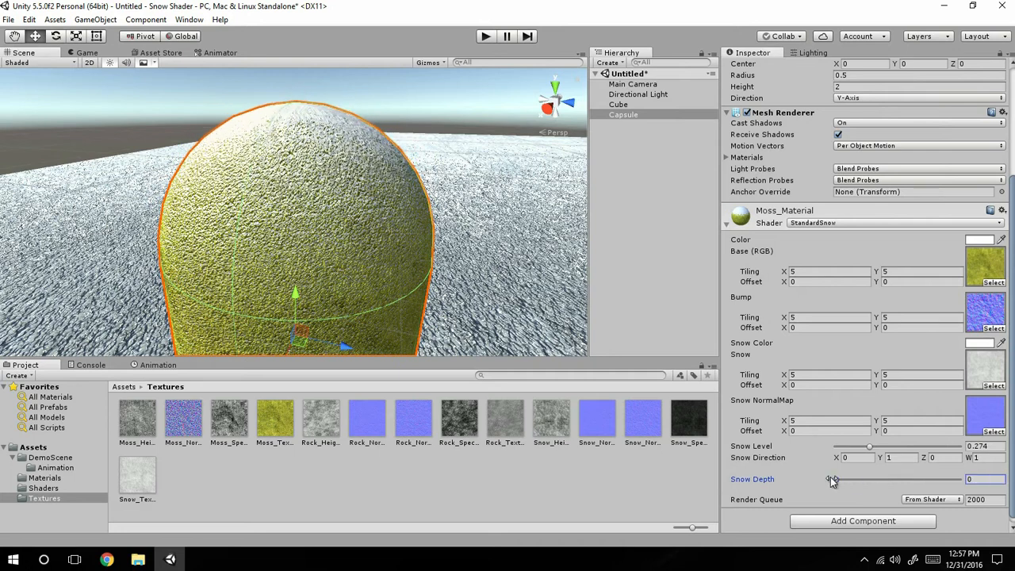
{"action": "middle_click_drag", "start_coordinate": [302, 177], "coordinate": [349, 266]}
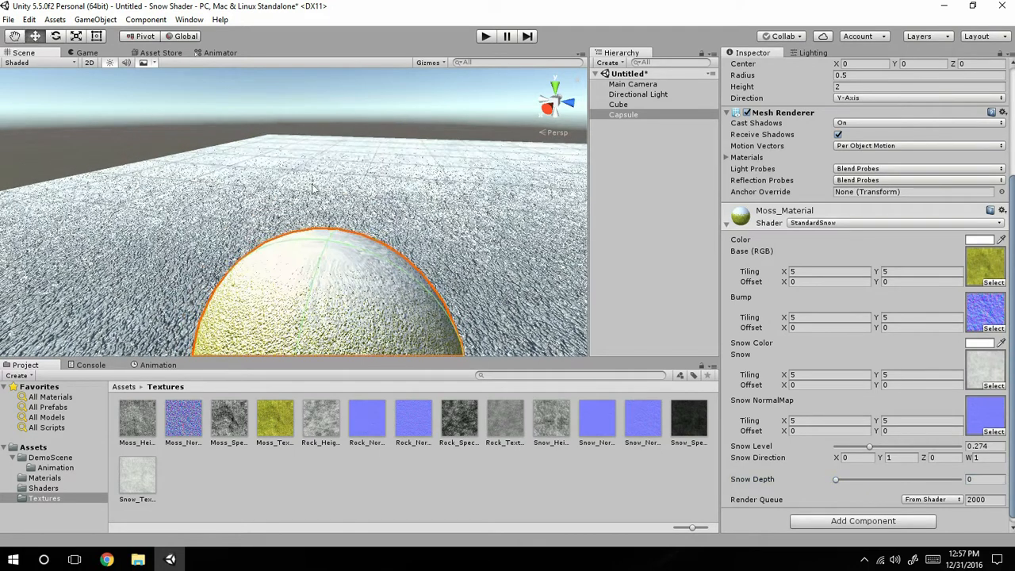
{"action": "right_click_drag", "start_coordinate": [319, 184], "coordinate": [349, 267]}
Rotate the capsule in the scene to test how the snow coverage follows its orientation.
{"action": "left_click", "coordinate": [57, 40]}
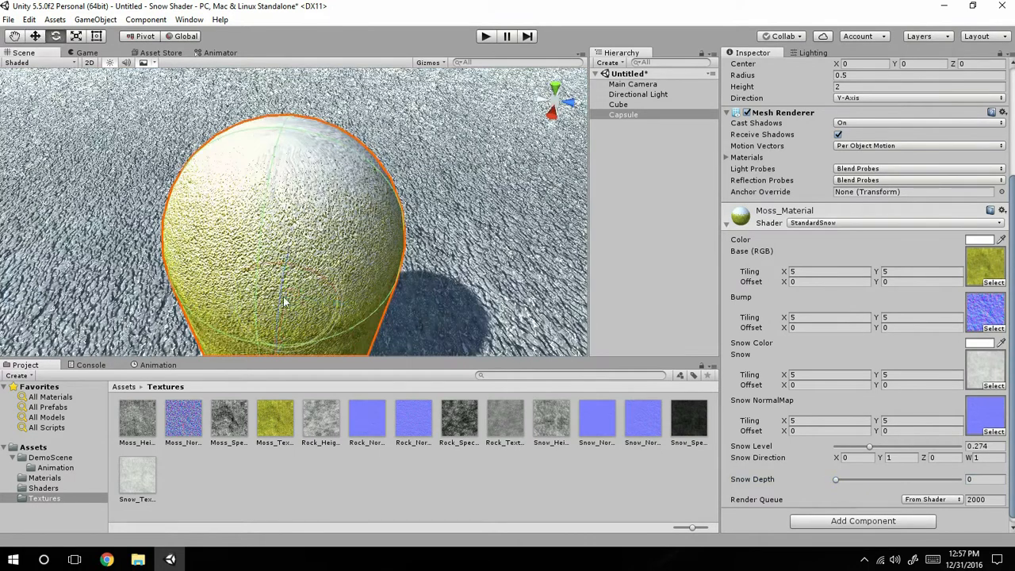
{"action": "left_click_drag", "start_coordinate": [276, 307], "coordinate": [304, 202]}
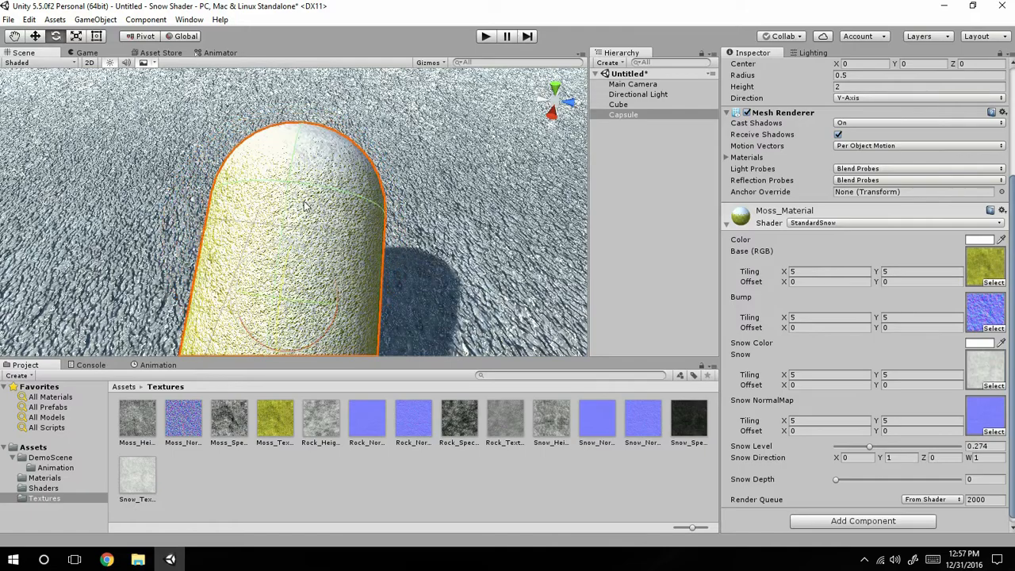
{"action": "middle_click_drag", "start_coordinate": [386, 178], "coordinate": [361, 91]}
{"action": "left_click_drag", "start_coordinate": [245, 214], "coordinate": [421, 245]}
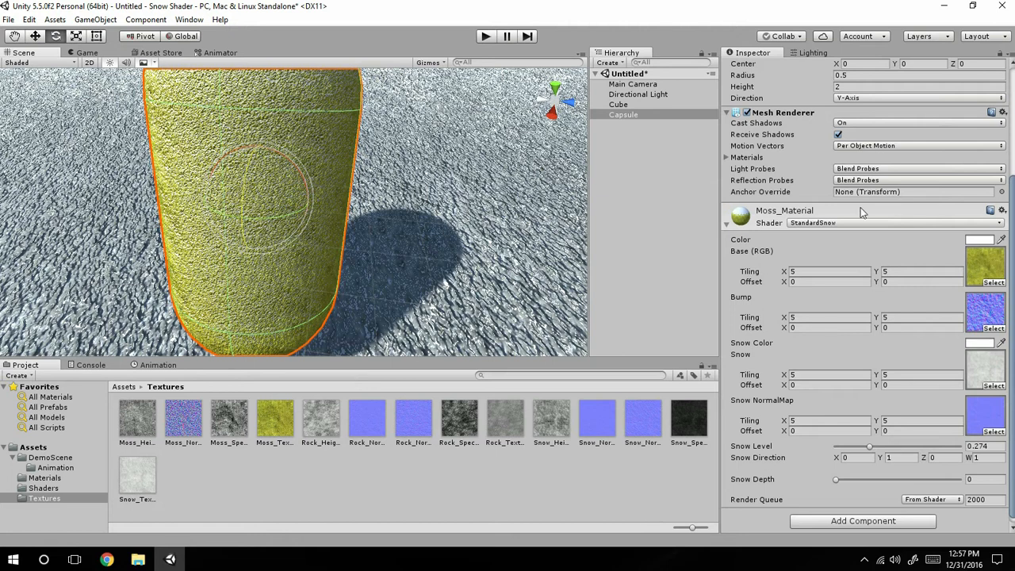
{"action": "scroll", "coordinate": [367, 241], "scroll_direction": "down", "scroll_amount": 8}
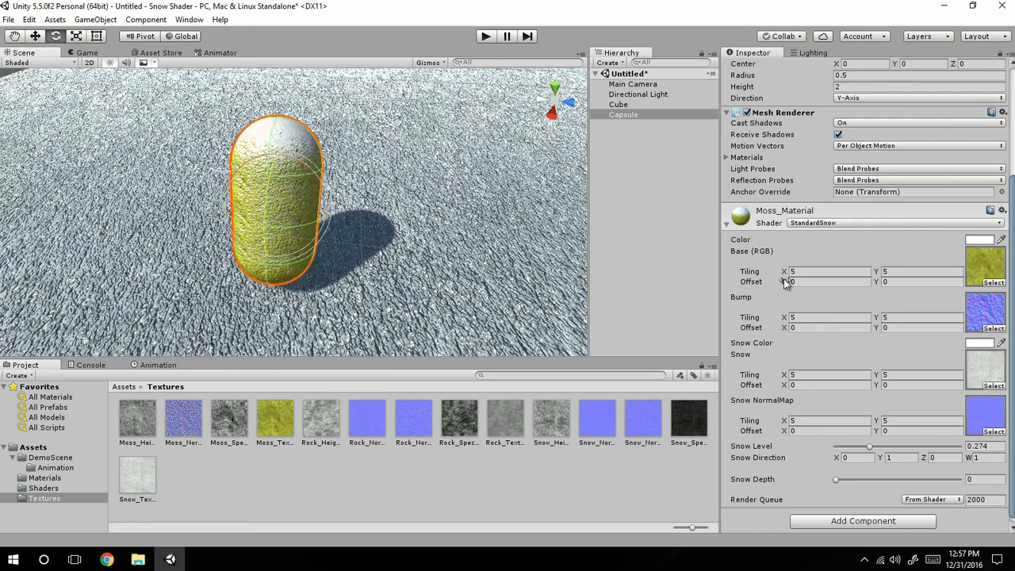
Delete the capsule and set the Snow Level of Moss_Material in the Materials folder to 0.
{"action": "key", "text": "Delete"}
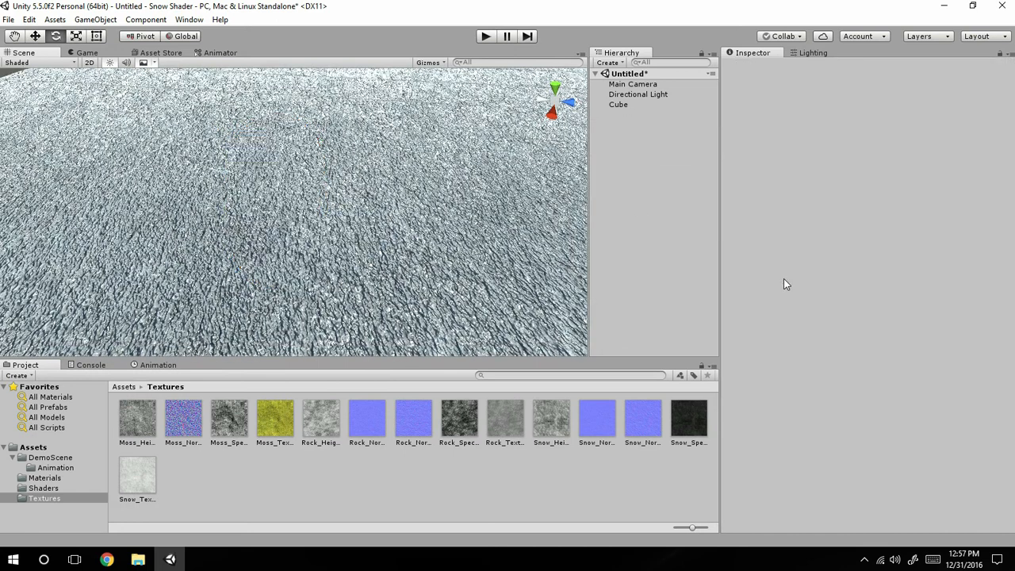
{"action": "left_click", "coordinate": [124, 386]}
{"action": "double_click", "coordinate": [220, 428]}
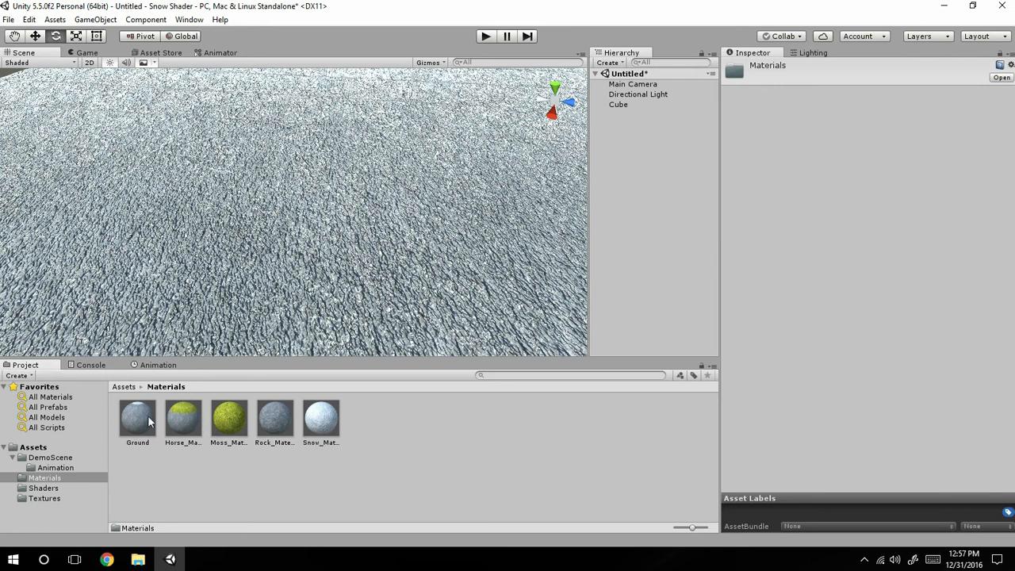
{"action": "left_click", "coordinate": [230, 421]}
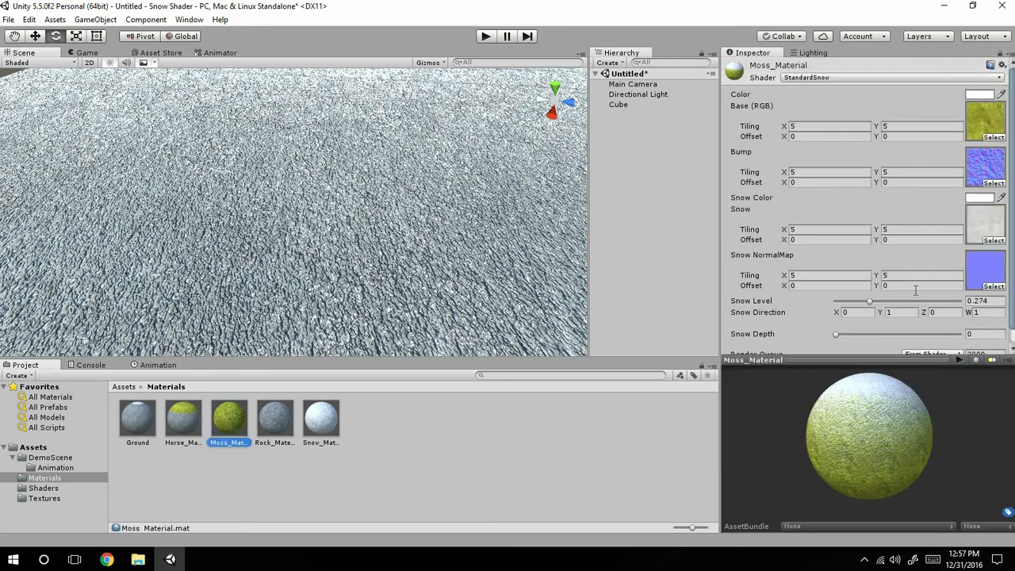
{"action": "left_click_drag", "start_coordinate": [868, 301], "coordinate": [643, 294]}
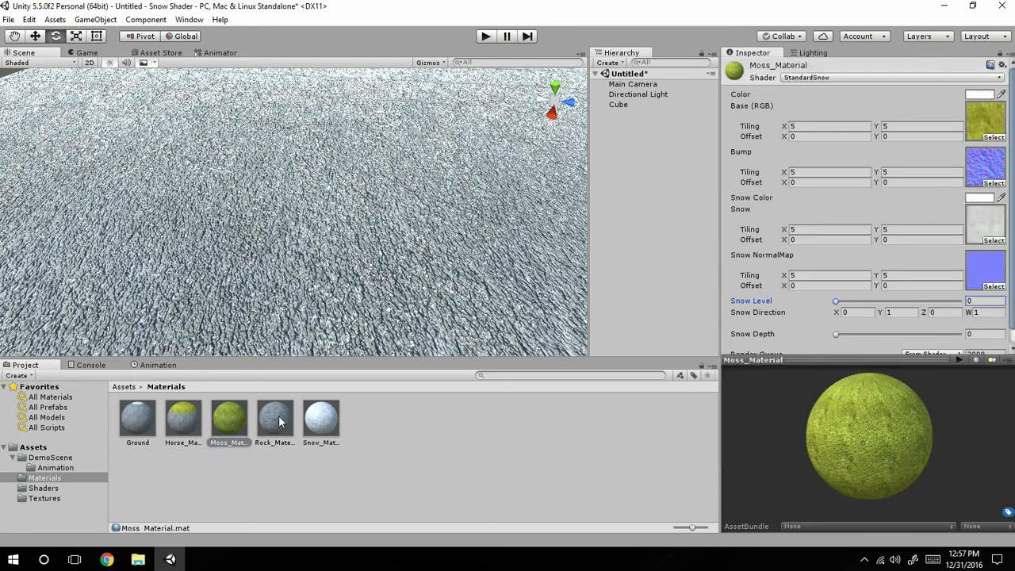
Place the HippoGryph model from the DemoScene folder on the snowy ground.
{"action": "scroll", "coordinate": [453, 189], "scroll_direction": "down", "scroll_amount": 3}
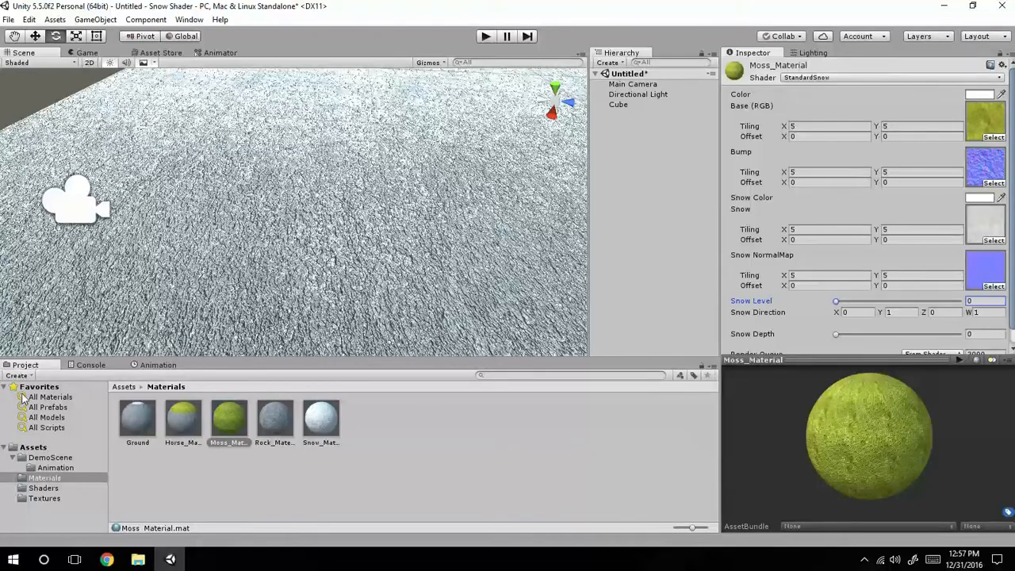
{"action": "left_click", "coordinate": [49, 458]}
{"action": "left_click_drag", "start_coordinate": [181, 420], "coordinate": [348, 231]}
{"action": "scroll", "coordinate": [310, 232], "scroll_direction": "up", "scroll_amount": 5}
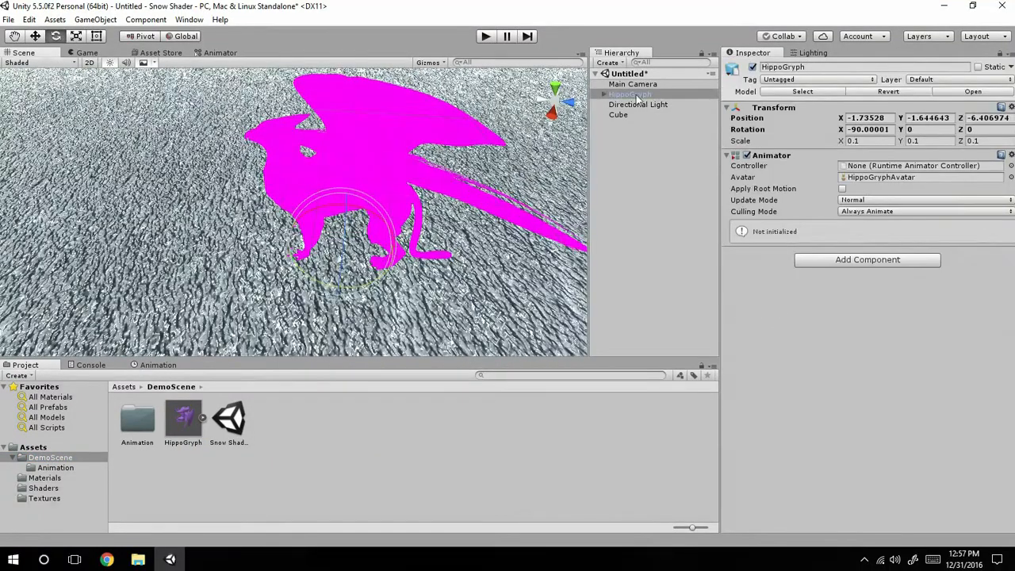
Expand the HippoGryph object and inspect its mesh parts and the model's surface up close.
{"action": "left_click", "coordinate": [609, 84]}
{"action": "left_click", "coordinate": [605, 95]}
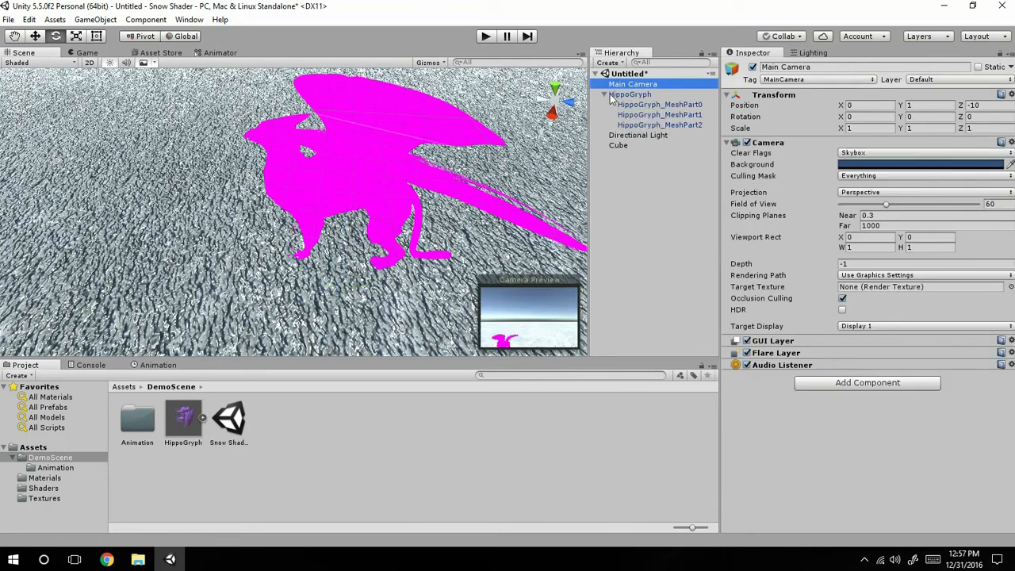
{"action": "left_click", "coordinate": [665, 104]}
{"action": "left_click", "coordinate": [658, 134]}
{"action": "left_click", "coordinate": [665, 114]}
{"action": "left_click", "coordinate": [666, 104]}
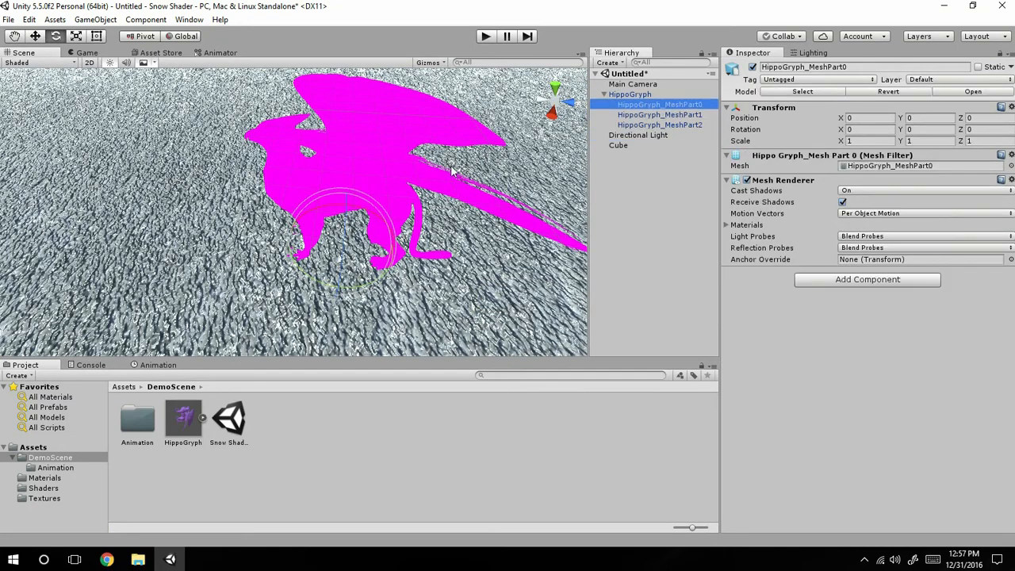
{"action": "scroll", "coordinate": [341, 222], "scroll_direction": "up", "scroll_amount": 3}
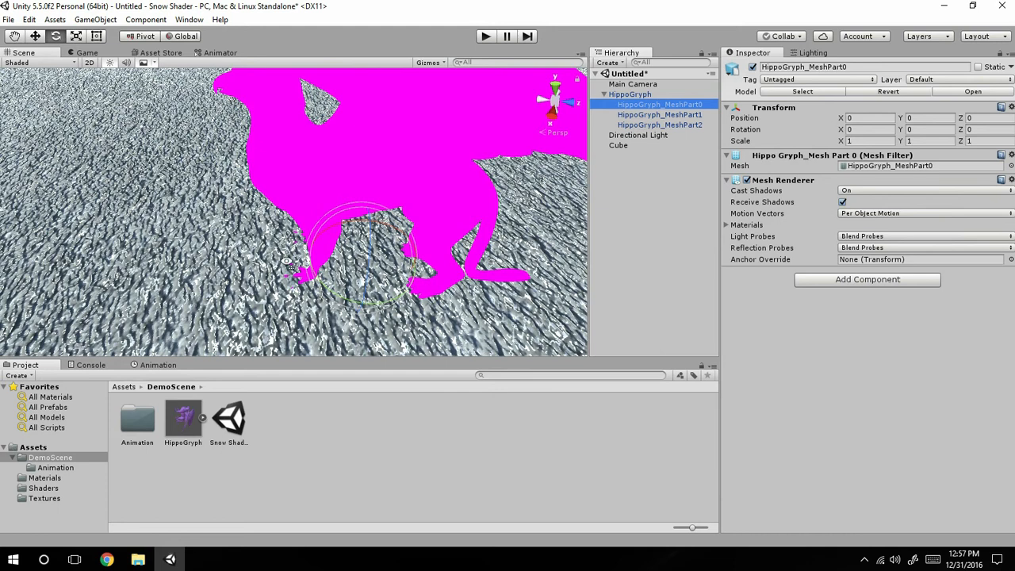
{"action": "scroll", "coordinate": [294, 270], "scroll_direction": "up", "scroll_amount": 6}
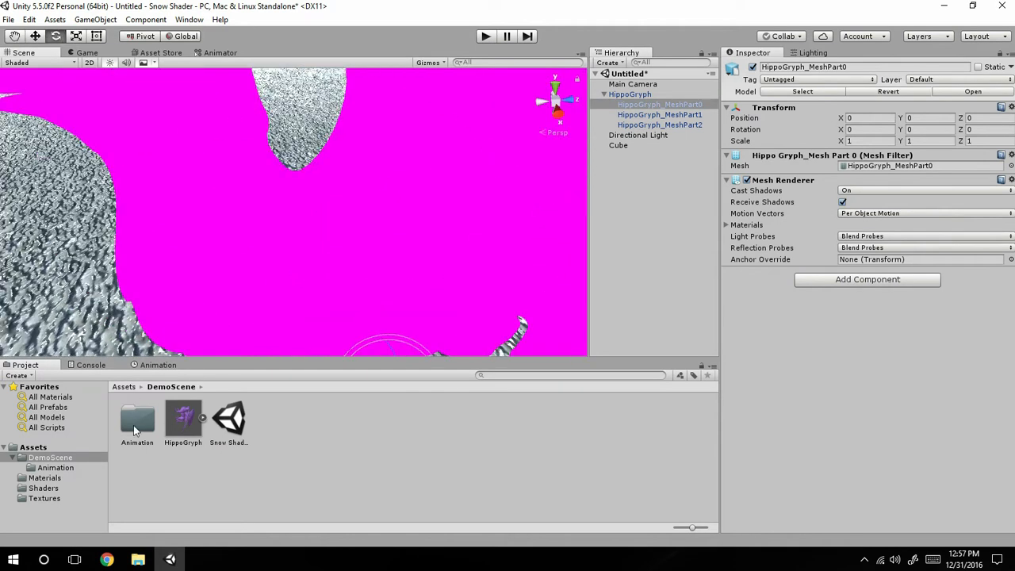
Create a new material named Hippogryph in the root Assets folder.
{"action": "left_click", "coordinate": [41, 498]}
{"action": "left_click", "coordinate": [39, 478]}
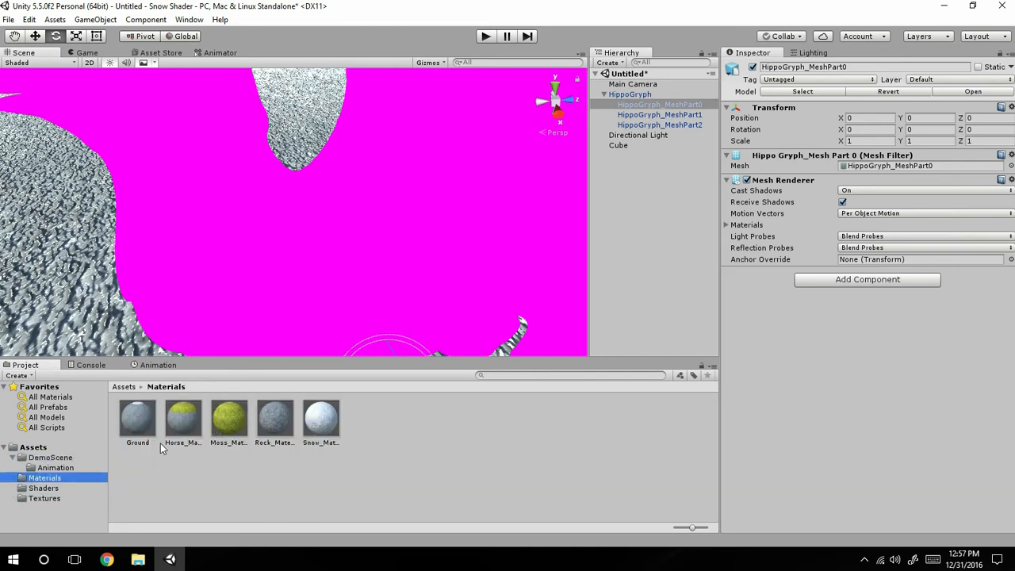
{"action": "left_click", "coordinate": [39, 447]}
{"action": "right_click", "coordinate": [318, 457]}
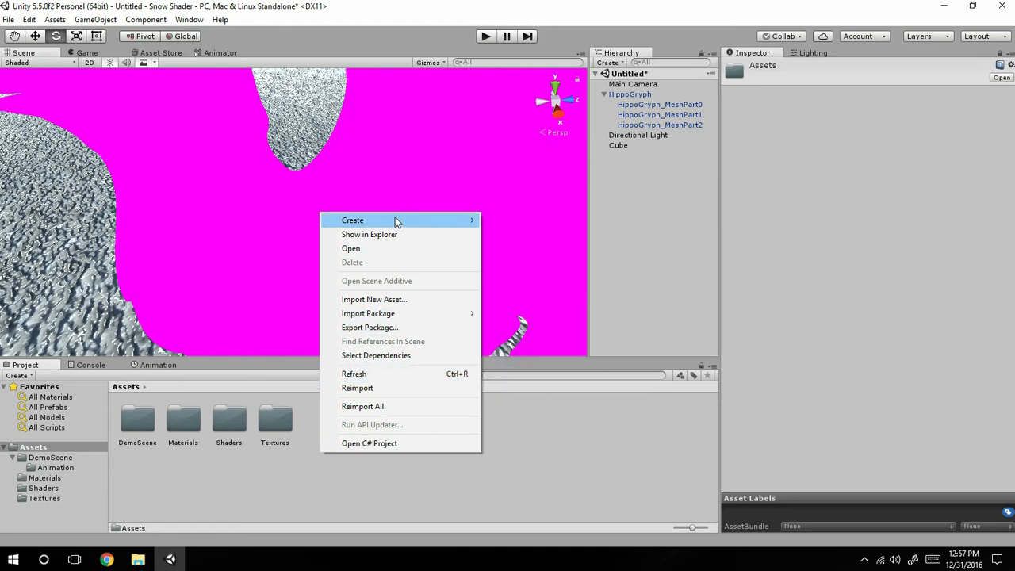
{"action": "mouse_move", "coordinate": [414, 222]}
{"action": "left_click", "coordinate": [520, 349]}
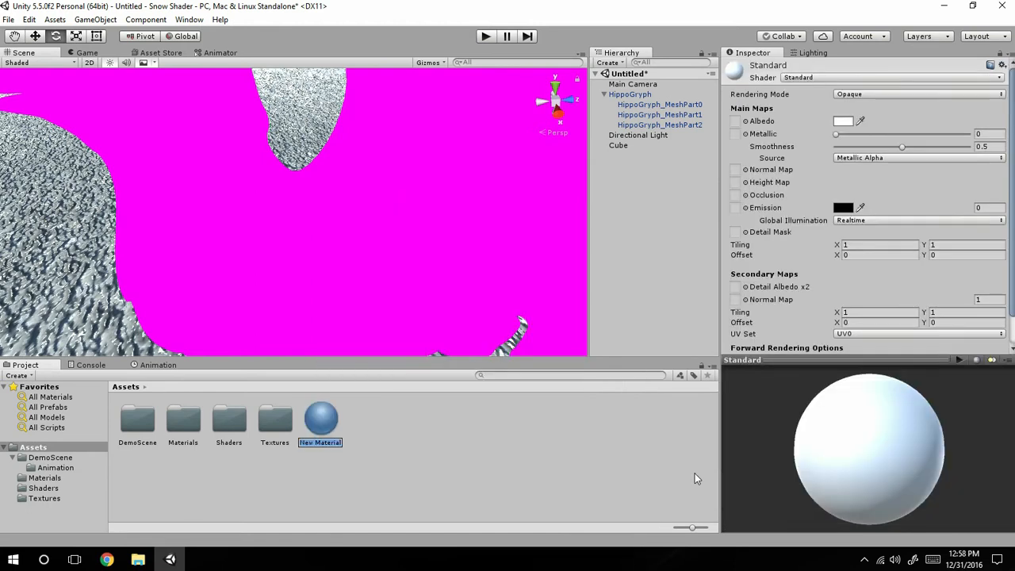
{"action": "type", "text": "jchxkjv"}
{"action": "key", "text": "BackSpace"}
{"action": "type", "text": "HippoGryph"}
{"action": "key", "text": "Return"}
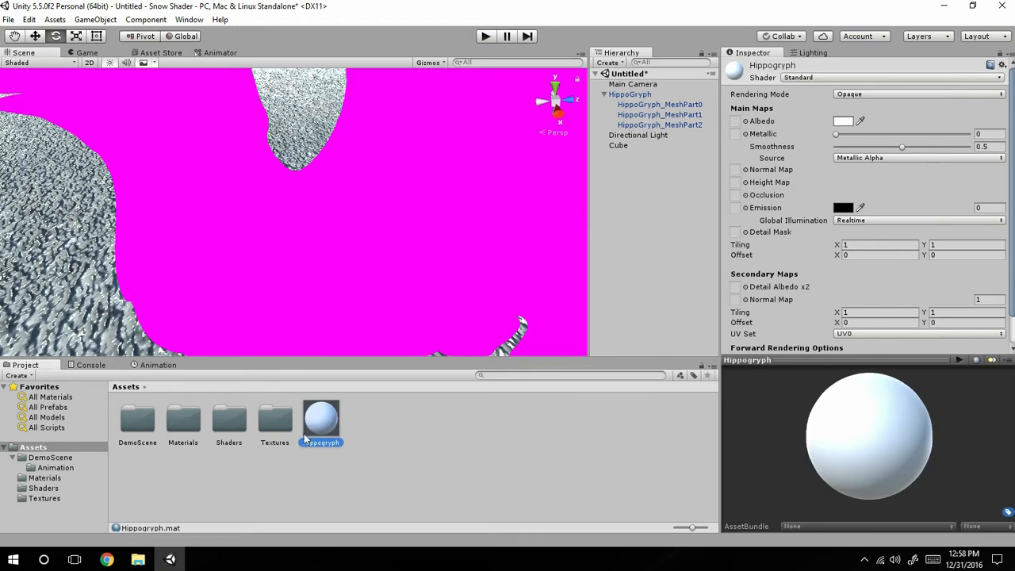
Apply the Hippogryph material to the model's mesh parts and switch its shader to StandardSnow.
{"action": "left_click_drag", "start_coordinate": [313, 424], "coordinate": [327, 314]}
{"action": "left_click_drag", "start_coordinate": [334, 432], "coordinate": [287, 279]}
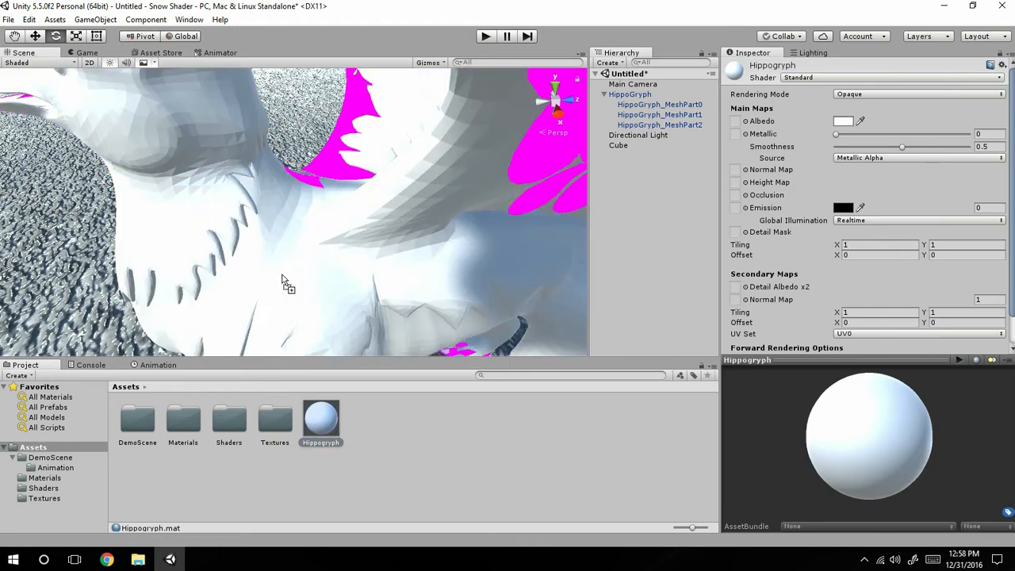
{"action": "left_click_drag", "start_coordinate": [332, 427], "coordinate": [367, 184]}
{"action": "scroll", "coordinate": [298, 253], "scroll_direction": "down", "scroll_amount": 5}
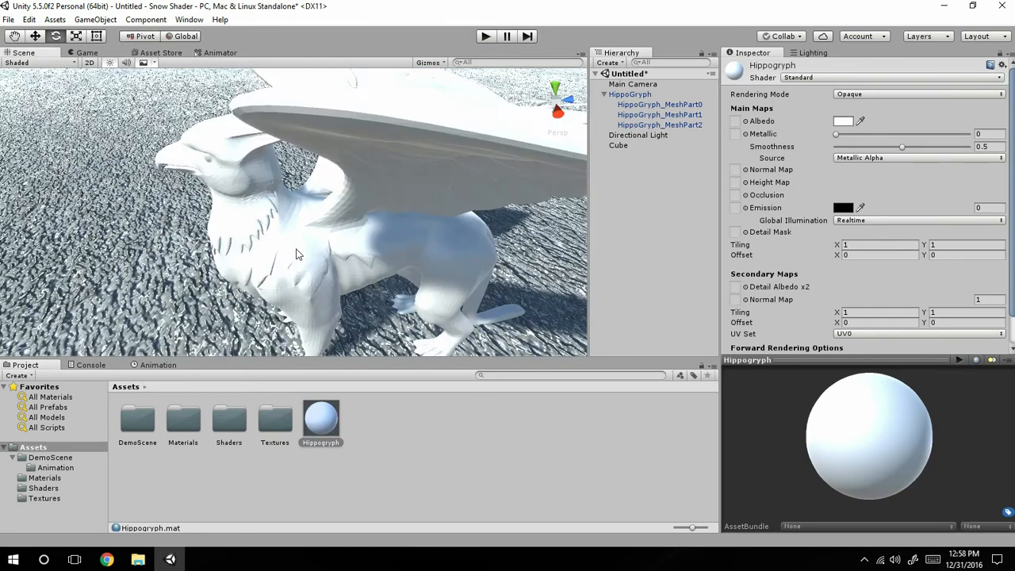
{"action": "left_click", "coordinate": [841, 77]}
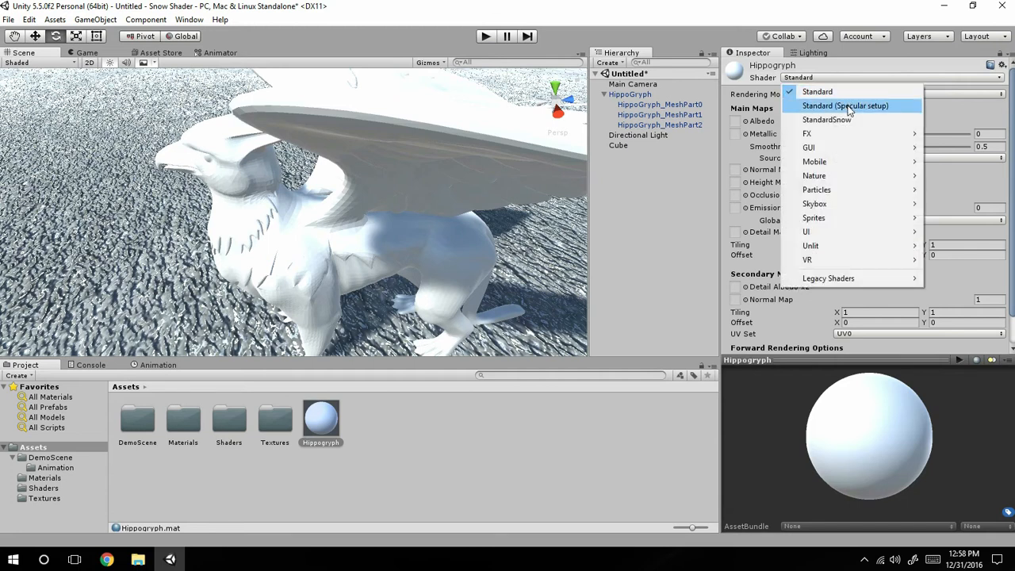
{"action": "left_click", "coordinate": [846, 118]}
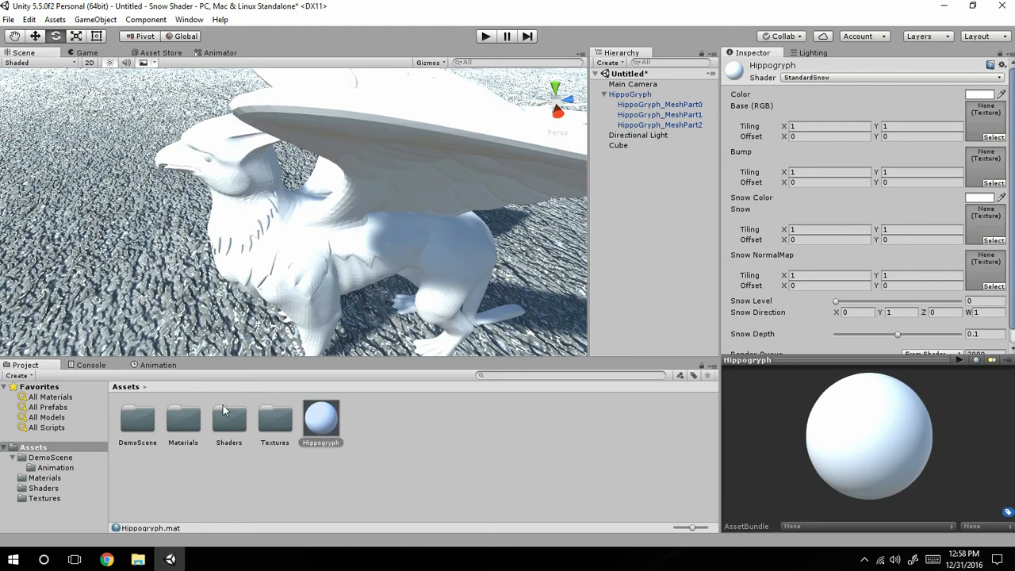
Assign the rock texture as Base (RGB) and Rock_NormalMap 2 as Bump in the Hippogryph material on HippoGryph_MeshPart0.
{"action": "double_click", "coordinate": [274, 418]}
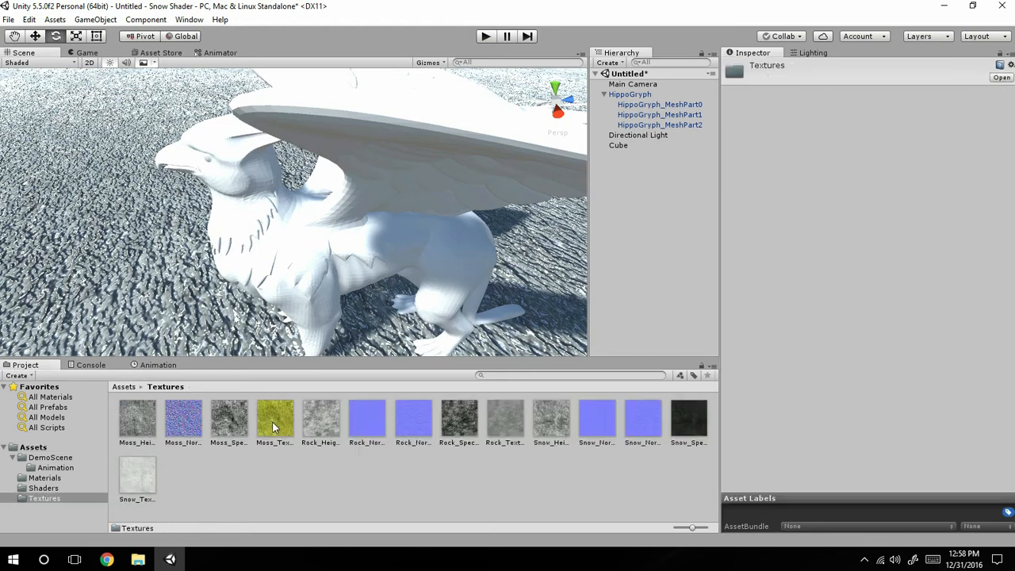
{"action": "left_click", "coordinate": [644, 105]}
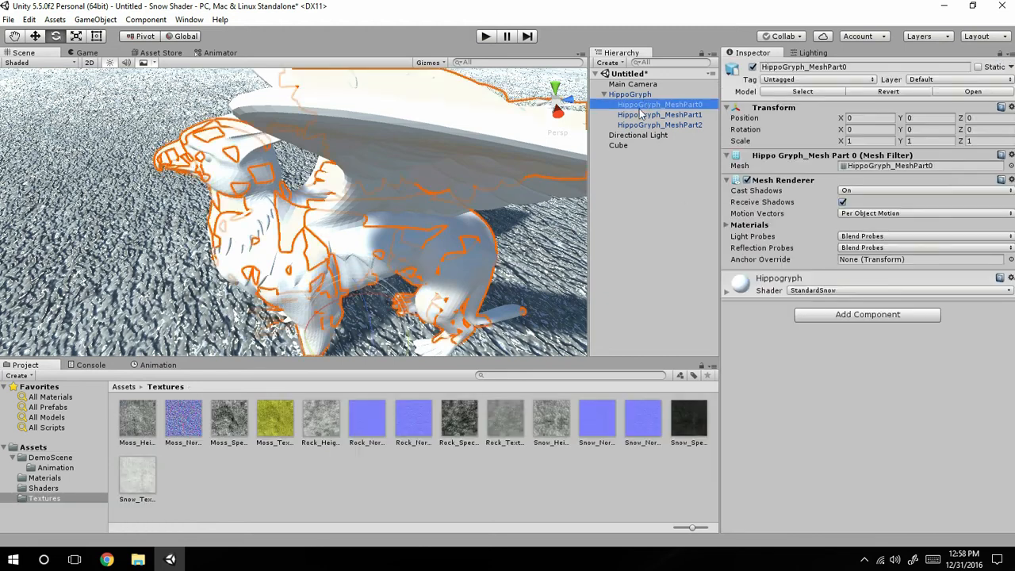
{"action": "left_click", "coordinate": [727, 292]}
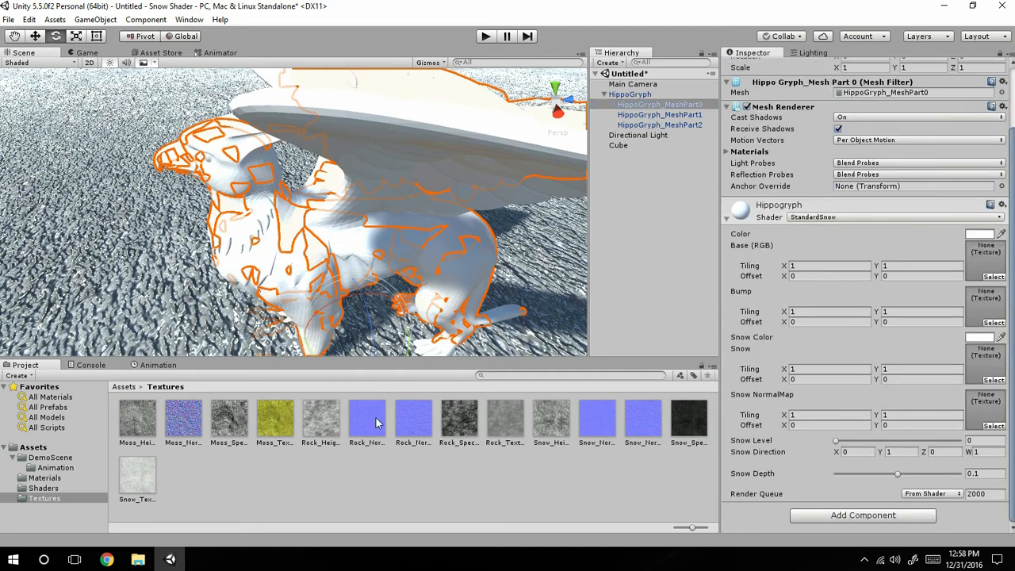
{"action": "left_click_drag", "start_coordinate": [565, 410], "coordinate": [999, 258]}
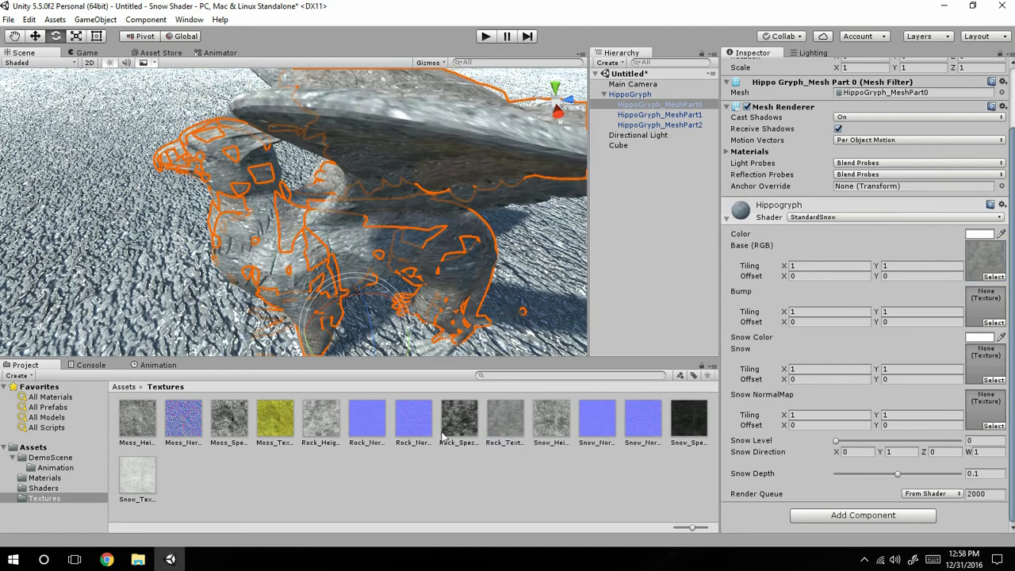
{"action": "left_click_drag", "start_coordinate": [418, 421], "coordinate": [989, 303]}
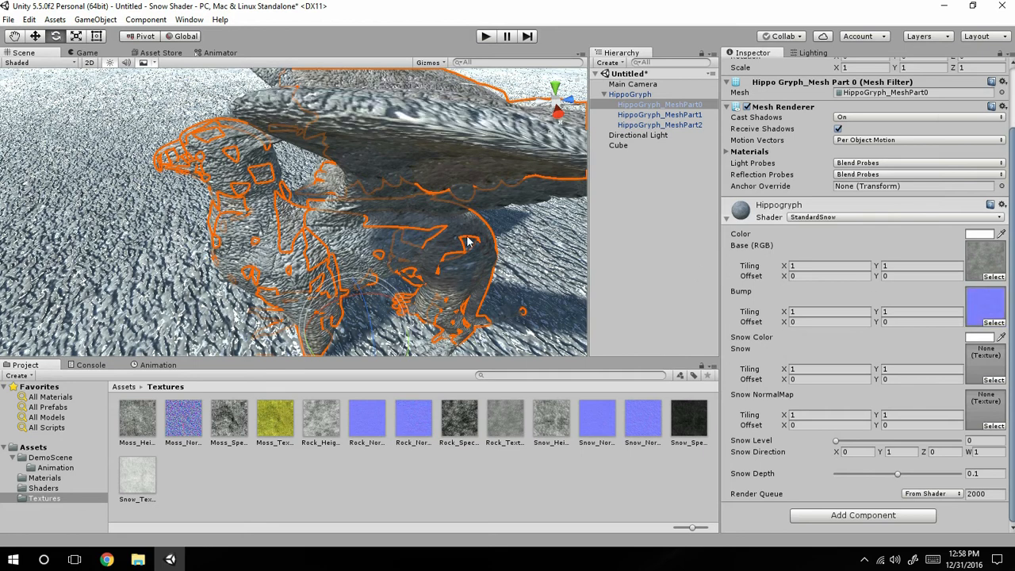
Set the X and Y tiling of the Hippogryph material's Base and Bump textures to 2.
{"action": "scroll", "coordinate": [386, 212], "scroll_direction": "up", "scroll_amount": 3}
{"action": "middle_click_drag", "start_coordinate": [386, 211], "coordinate": [373, 317]}
{"action": "right_click_drag", "start_coordinate": [374, 305], "coordinate": [345, 347]}
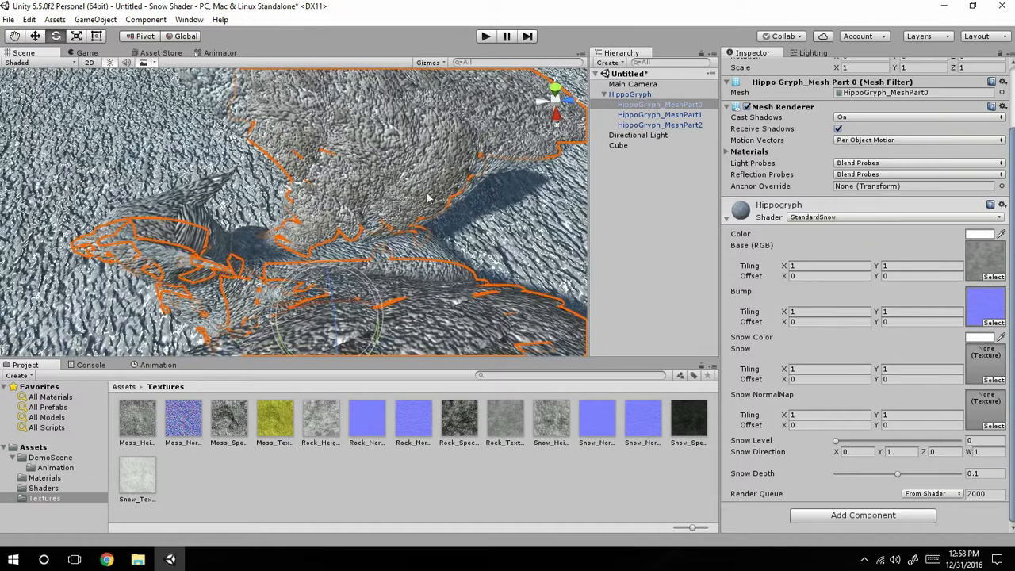
{"action": "left_click_drag", "start_coordinate": [476, 205], "coordinate": [268, 240], "text": "alt"}
{"action": "left_click_drag", "start_coordinate": [333, 165], "coordinate": [361, 136], "text": "alt"}
{"action": "left_click", "coordinate": [812, 266]}
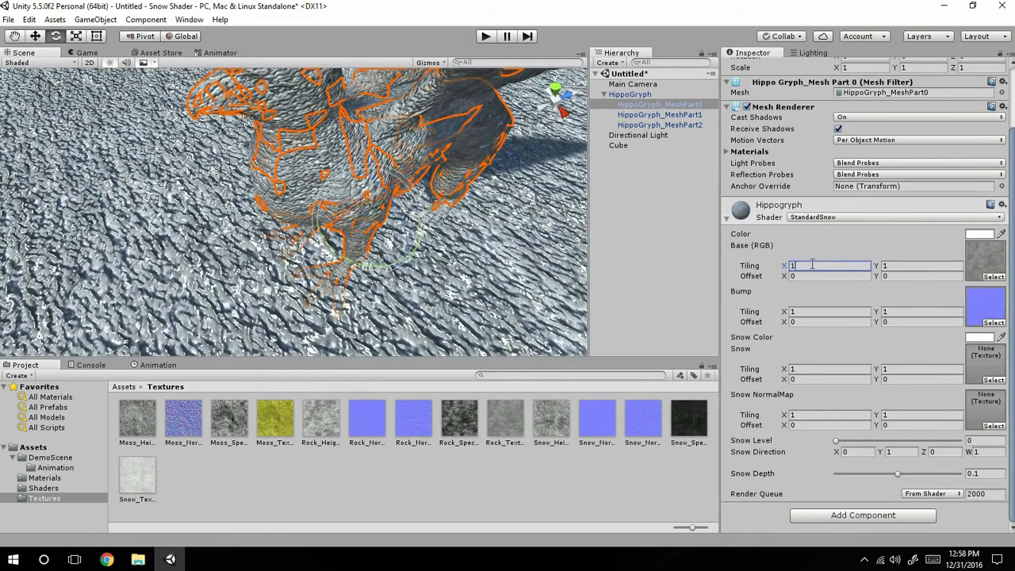
{"action": "type", "text": "2"}
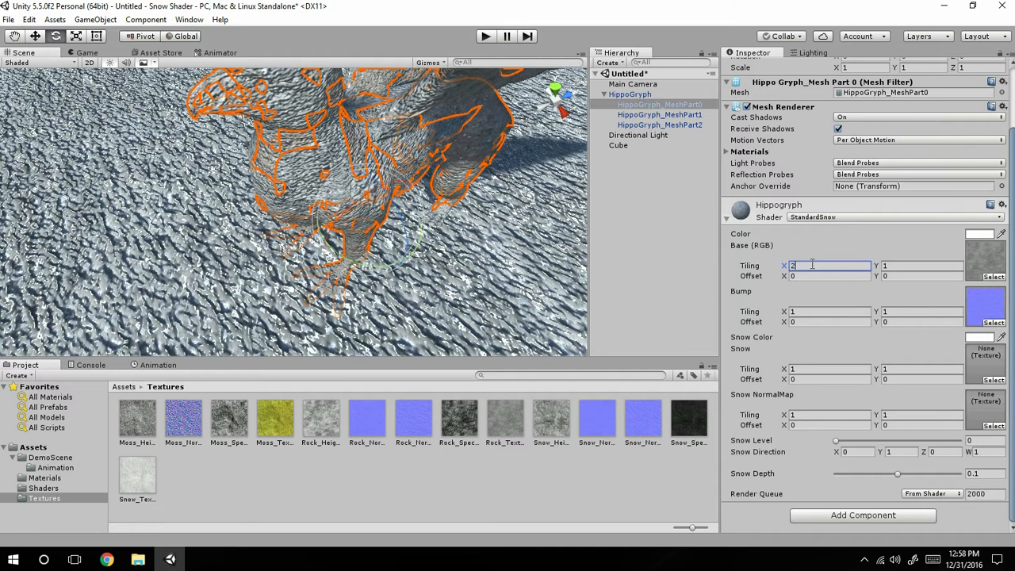
{"action": "left_click", "coordinate": [899, 264]}
{"action": "type", "text": "2"}
{"action": "left_click", "coordinate": [838, 314]}
{"action": "type", "text": "2"}
{"action": "left_click", "coordinate": [900, 311]}
{"action": "type", "text": "2"}
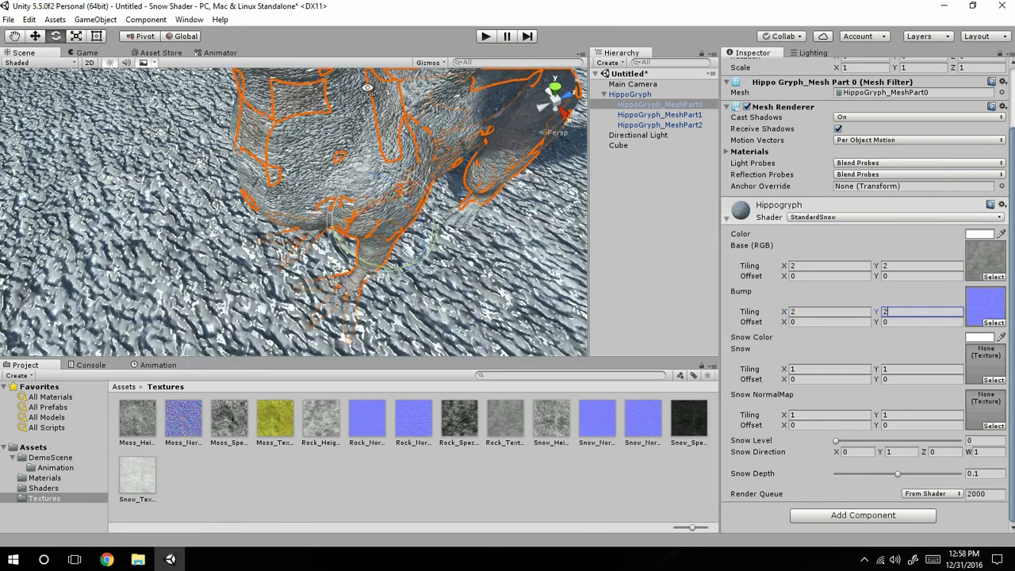
Set the X and Y tiling of the Base and Bump textures to 3 and check the model's surface.
{"action": "middle_click_drag", "start_coordinate": [366, 116], "coordinate": [365, 271]}
{"action": "left_click_drag", "start_coordinate": [365, 271], "coordinate": [371, 204], "text": "alt"}
{"action": "left_click", "coordinate": [803, 264]}
{"action": "type", "text": "3"}
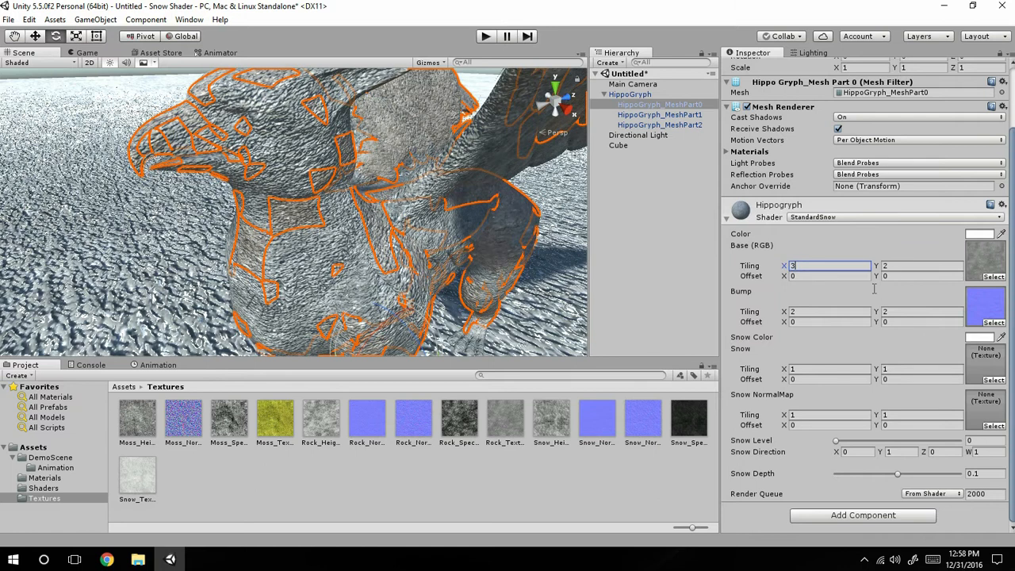
{"action": "key", "text": "Tab"}
{"action": "type", "text": "3"}
{"action": "key", "text": "Tab"}
{"action": "type", "text": "3"}
{"action": "key", "text": "Tab"}
{"action": "type", "text": "3"}
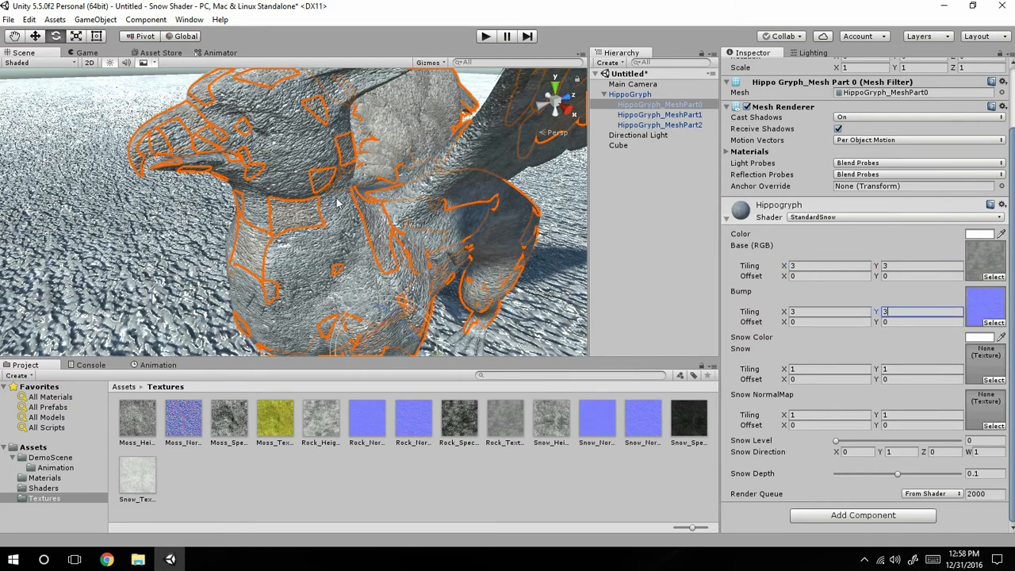
{"action": "left_click_drag", "start_coordinate": [351, 196], "coordinate": [367, 166], "text": "alt"}
{"action": "scroll", "coordinate": [368, 167], "scroll_direction": "up", "scroll_amount": 3}
{"action": "middle_click_drag", "start_coordinate": [102, 242], "coordinate": [159, 177]}
{"action": "key", "text": "f"}
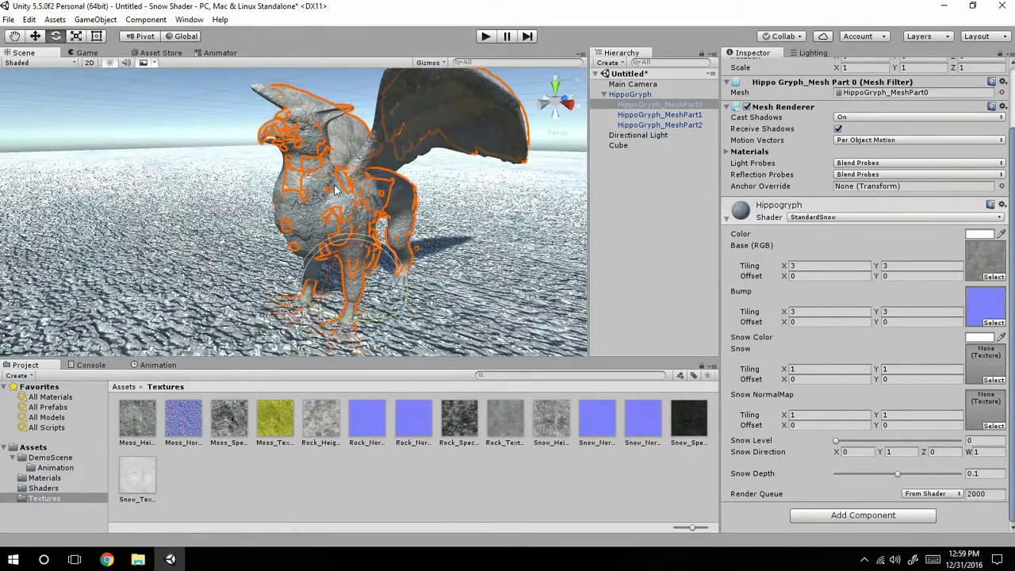
{"action": "left_click_drag", "start_coordinate": [335, 190], "coordinate": [344, 203], "text": "alt"}
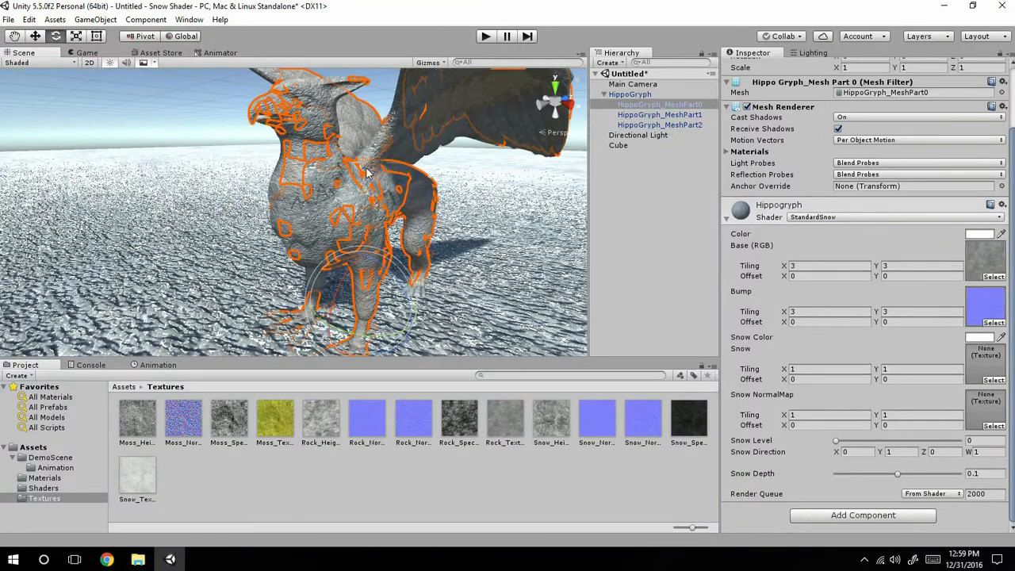
{"action": "left_click", "coordinate": [36, 38]}
{"action": "left_click_drag", "start_coordinate": [363, 252], "coordinate": [443, 188]}
{"action": "key", "text": "ctrl+z"}
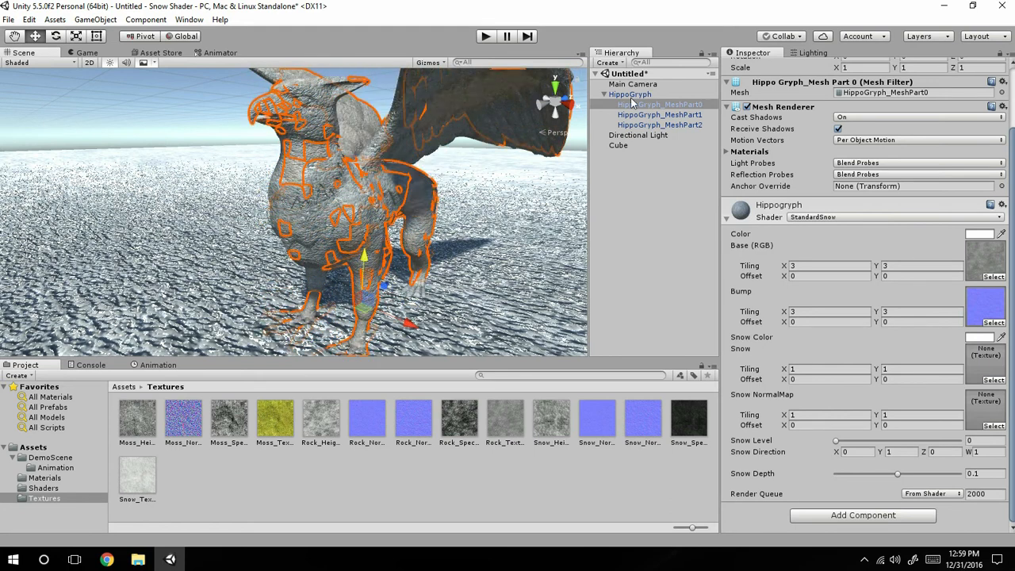
{"action": "left_click", "coordinate": [632, 94]}
{"action": "left_click_drag", "start_coordinate": [366, 264], "coordinate": [365, 262]}
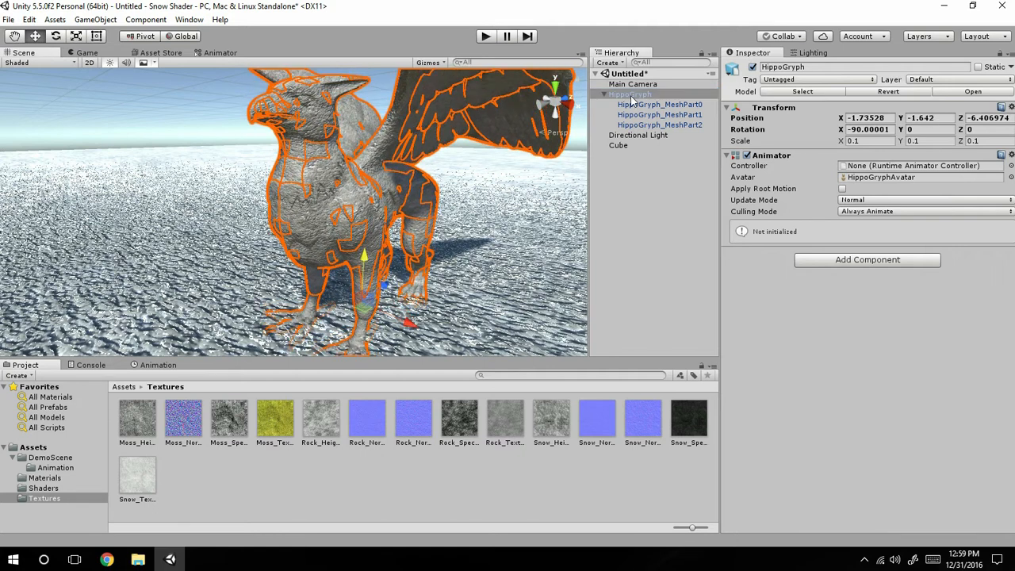
Assign the snow texture to Snow and Snow_NormalMap 2 to Snow NormalMap in the material on HippoGryph_MeshPart2.
{"action": "left_click", "coordinate": [638, 124]}
{"action": "scroll", "coordinate": [910, 317], "scroll_direction": "down", "scroll_amount": 3}
{"action": "scroll", "coordinate": [911, 317], "scroll_direction": "down", "scroll_amount": 2}
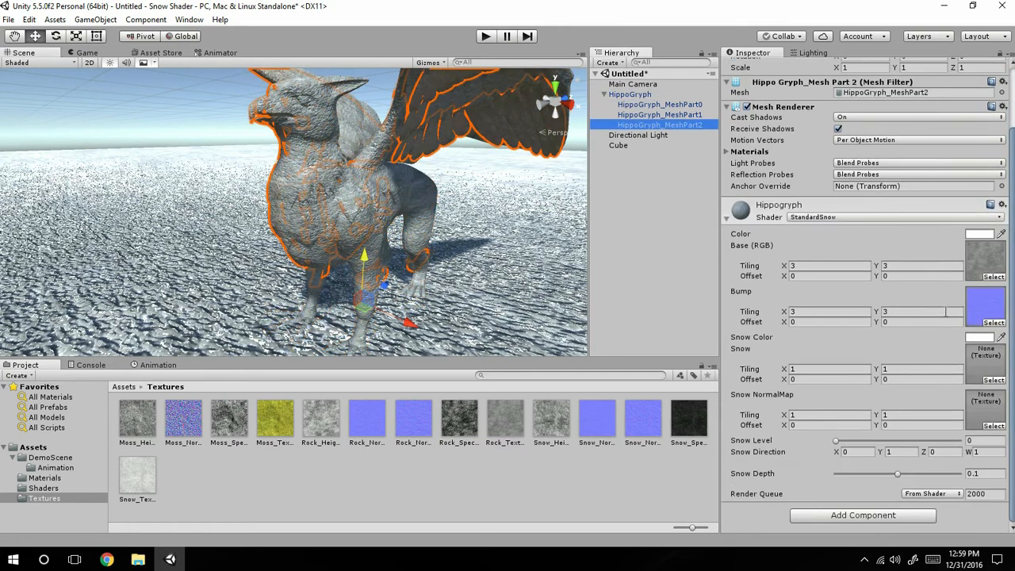
{"action": "left_click_drag", "start_coordinate": [149, 481], "coordinate": [990, 369]}
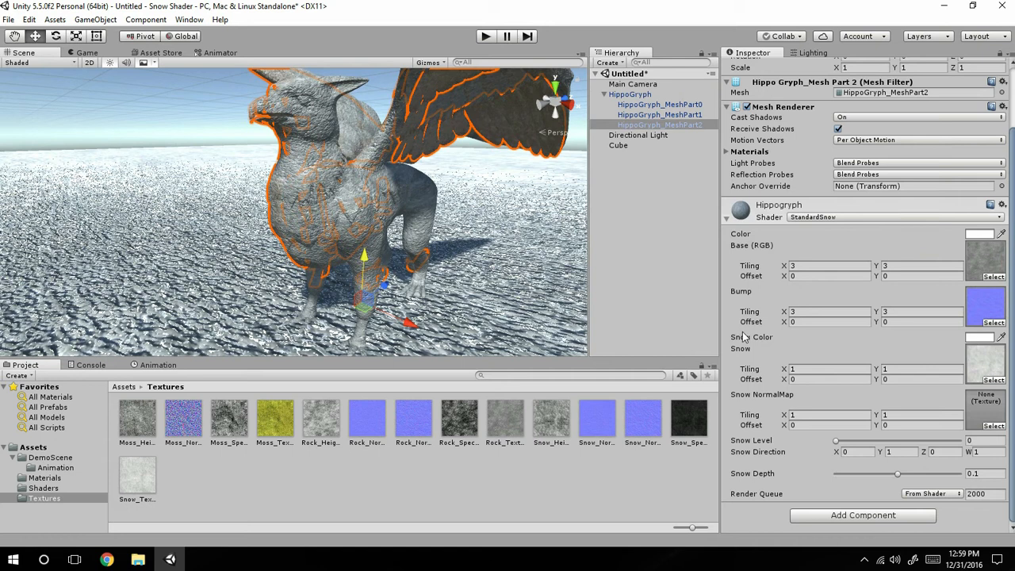
{"action": "left_click_drag", "start_coordinate": [635, 415], "coordinate": [983, 411]}
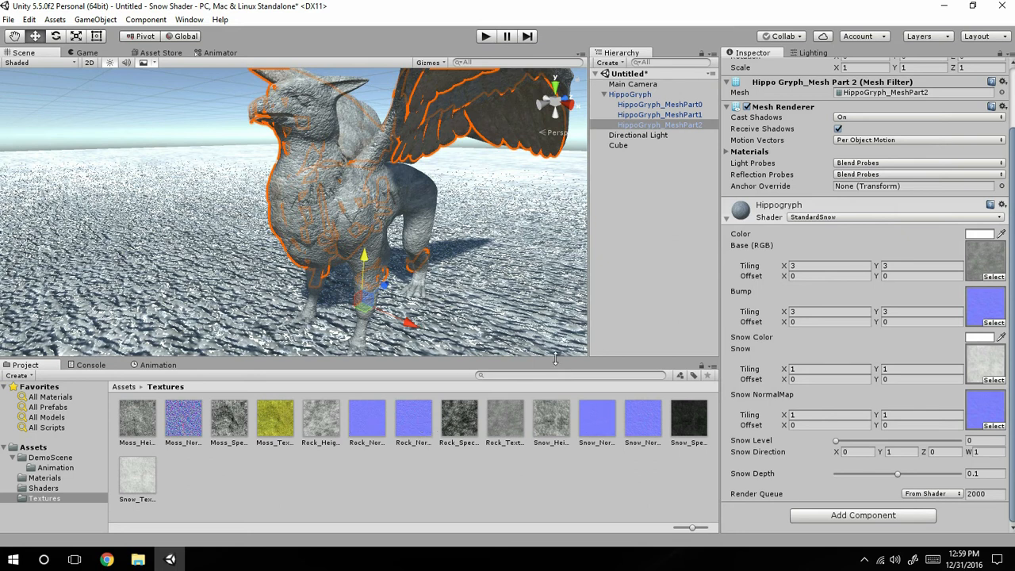
Examine the previews and import settings of the normal, height and specular maps in the Textures folder.
{"action": "left_click", "coordinate": [639, 439]}
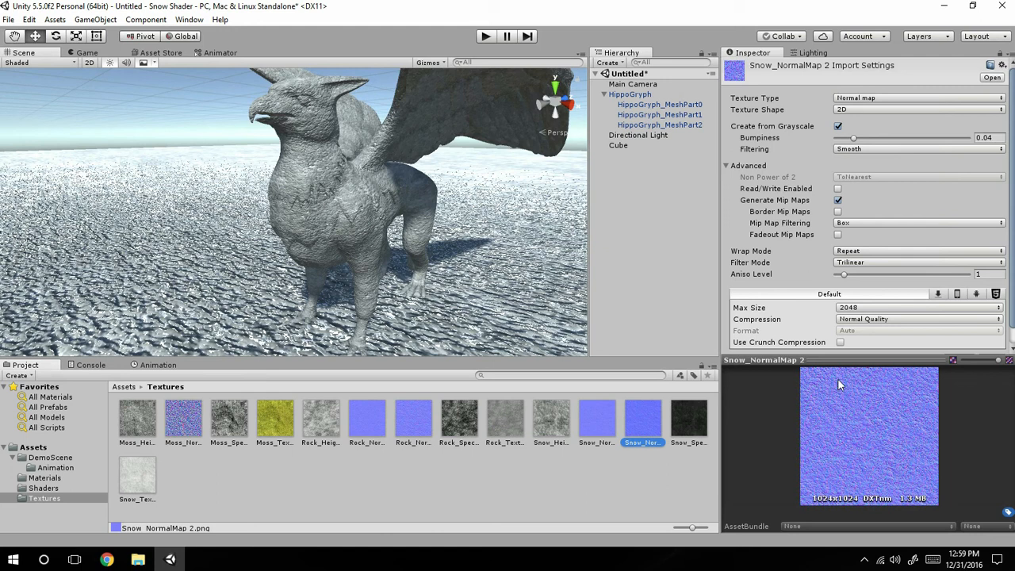
{"action": "left_click", "coordinate": [555, 425]}
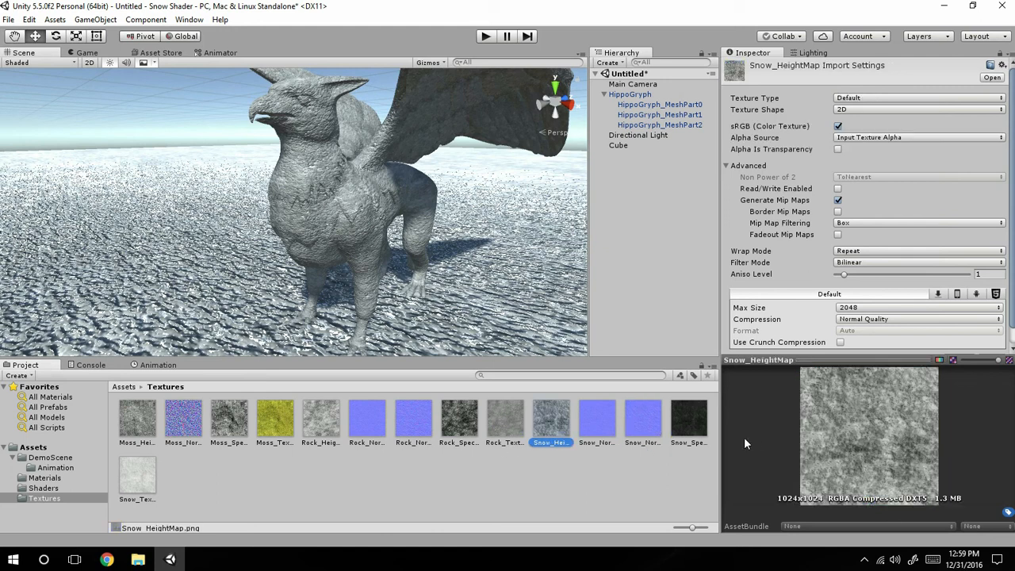
{"action": "left_click", "coordinate": [459, 420]}
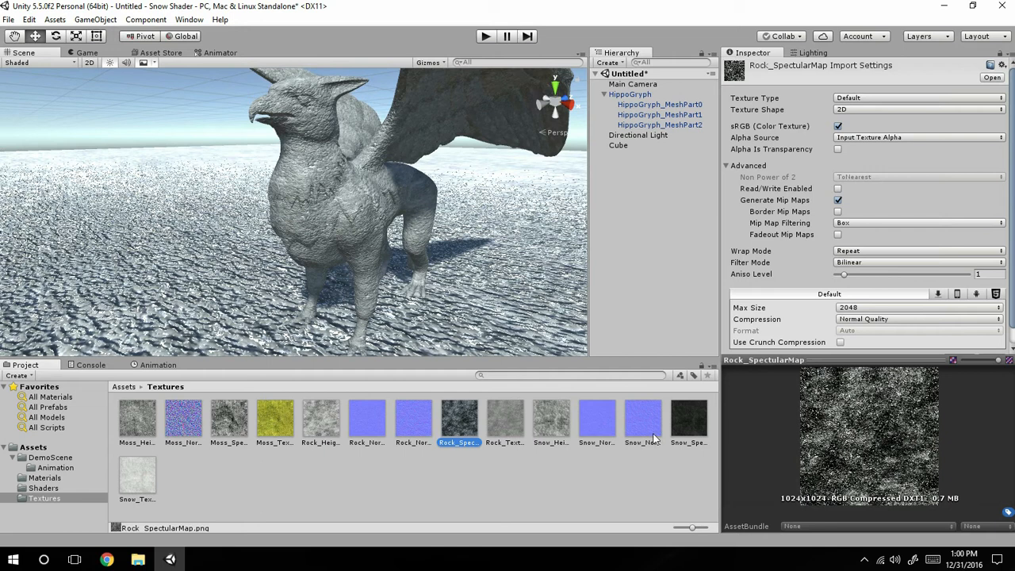
{"action": "left_click", "coordinate": [597, 420]}
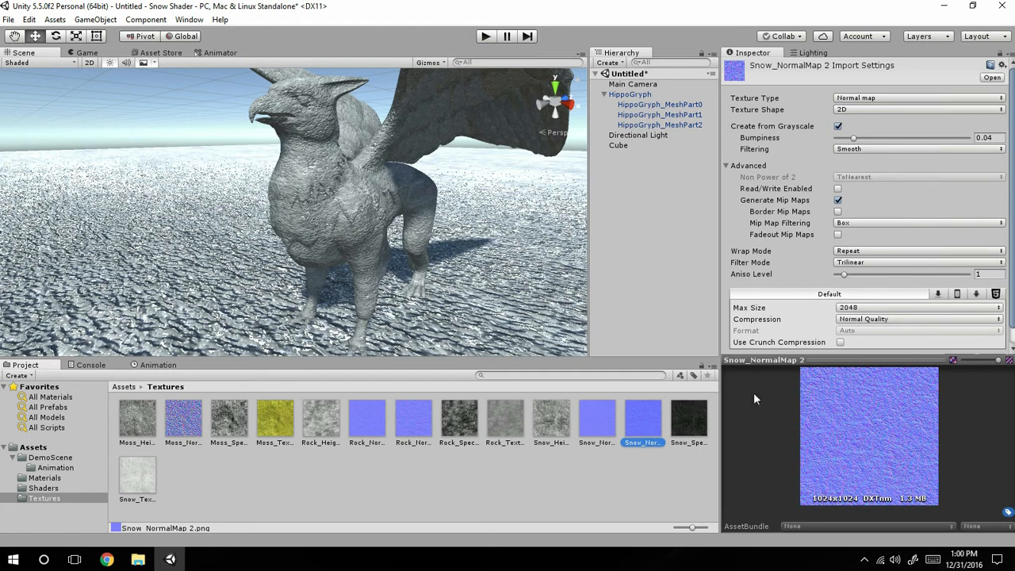
{"action": "left_click", "coordinate": [189, 418]}
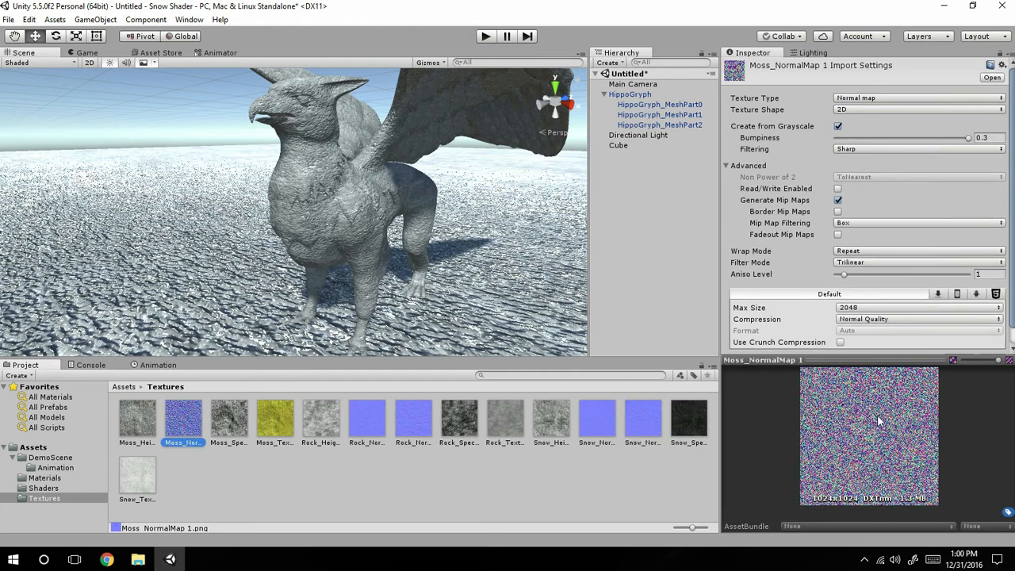
{"action": "left_click", "coordinate": [384, 421]}
{"action": "left_click", "coordinate": [411, 417]}
{"action": "left_click", "coordinate": [646, 420]}
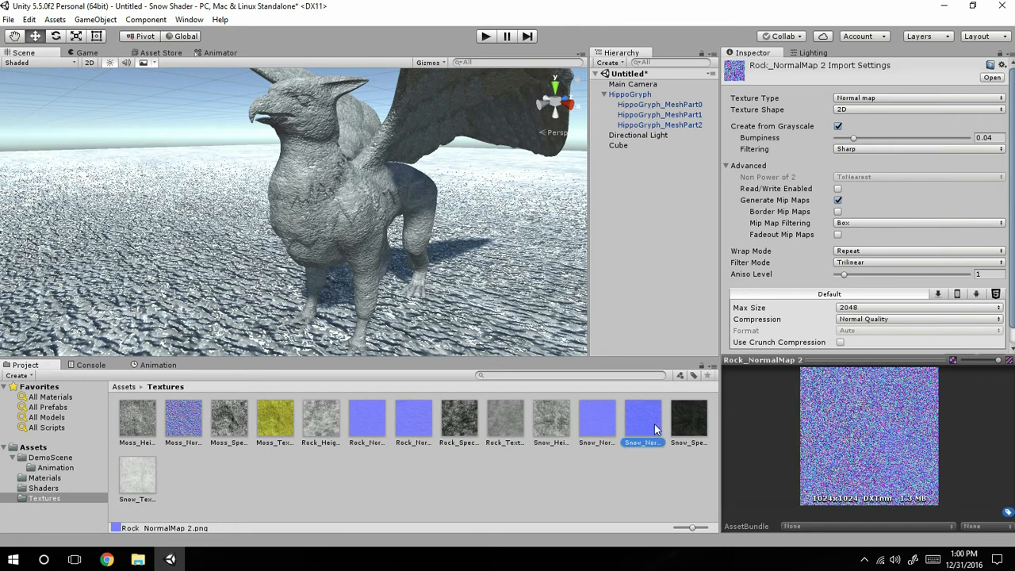
Select HippoGryph_MeshPart1 and bring up the snow settings of its Hippogryph material.
{"action": "scroll", "coordinate": [450, 185], "scroll_direction": "up", "scroll_amount": 4}
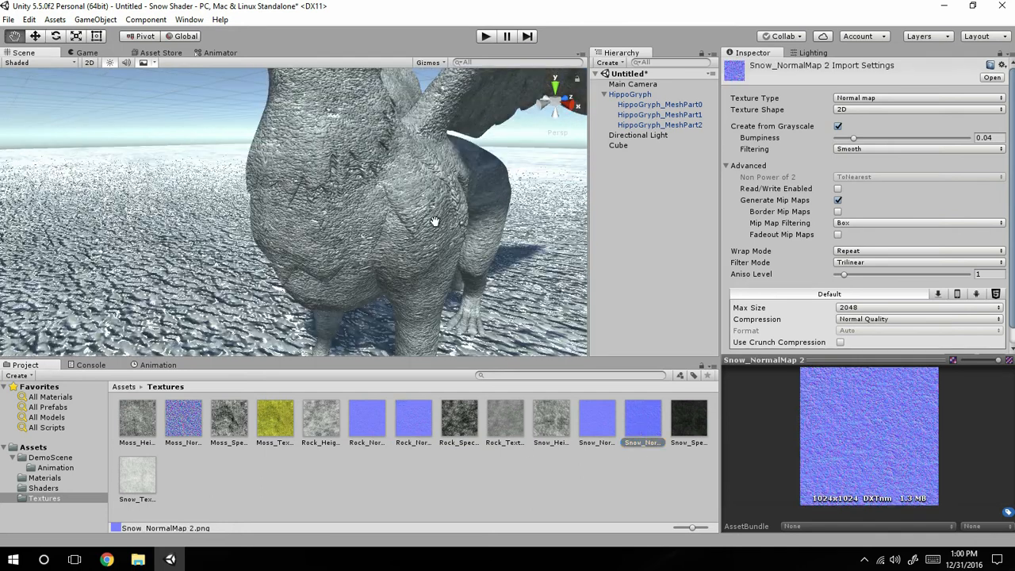
{"action": "middle_click_drag", "start_coordinate": [447, 180], "coordinate": [415, 261]}
{"action": "left_click", "coordinate": [226, 190]}
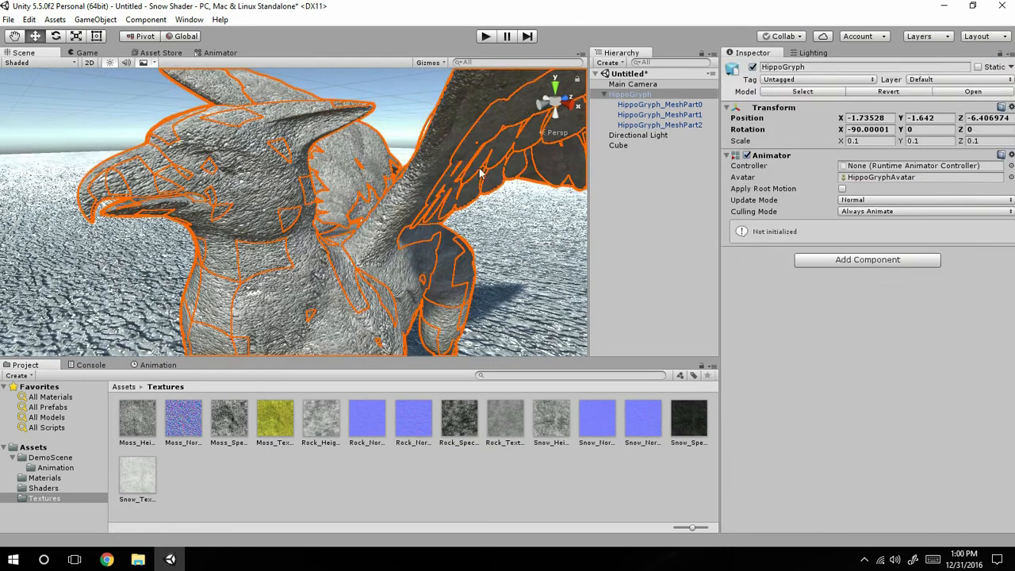
{"action": "left_click", "coordinate": [637, 115]}
{"action": "scroll", "coordinate": [936, 353], "scroll_direction": "down", "scroll_amount": 2}
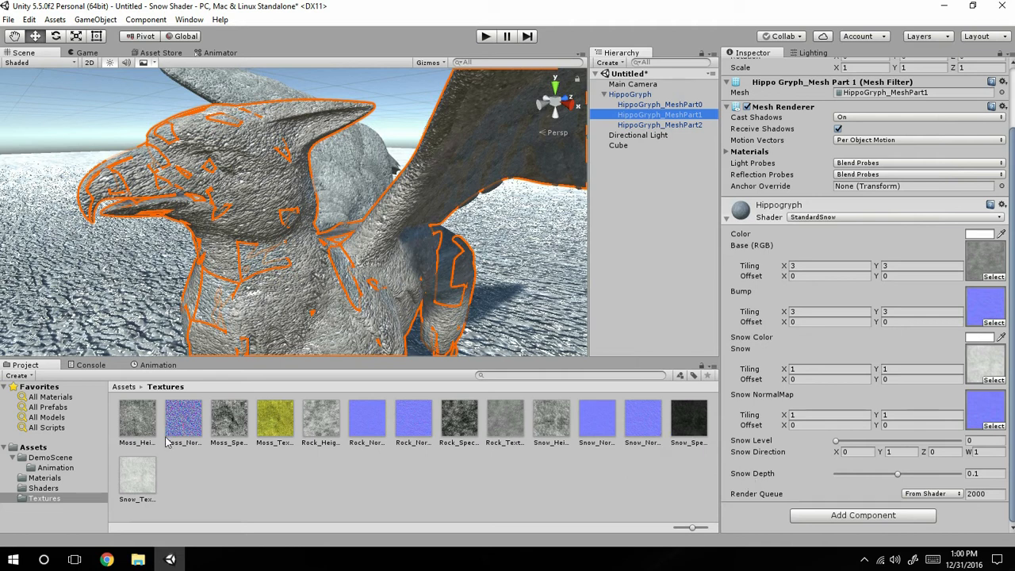
Bring up the Snow shader's import settings in the Shaders folder and review its list of properties.
{"action": "left_click", "coordinate": [19, 447]}
{"action": "double_click", "coordinate": [230, 422]}
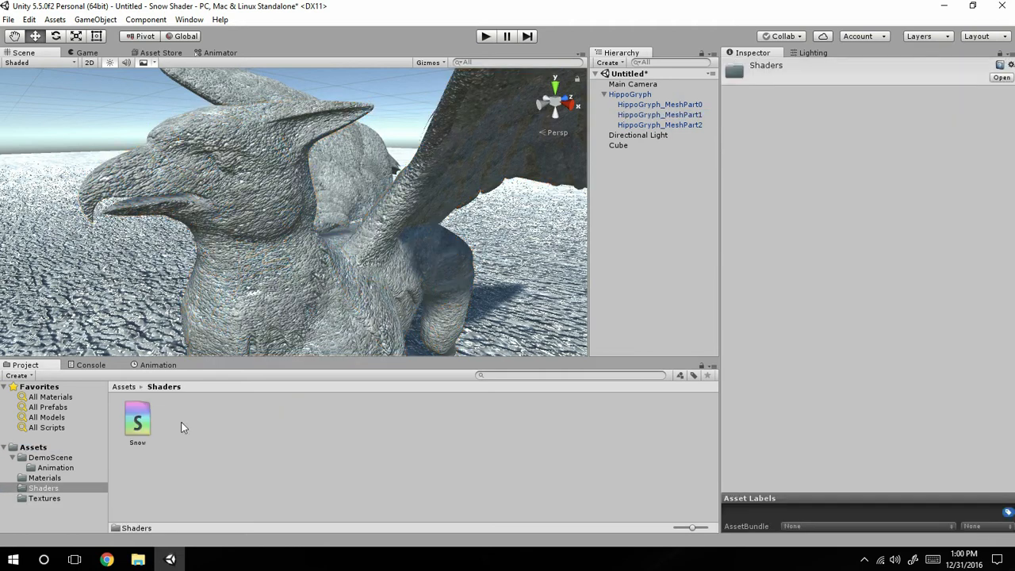
{"action": "left_click", "coordinate": [137, 420]}
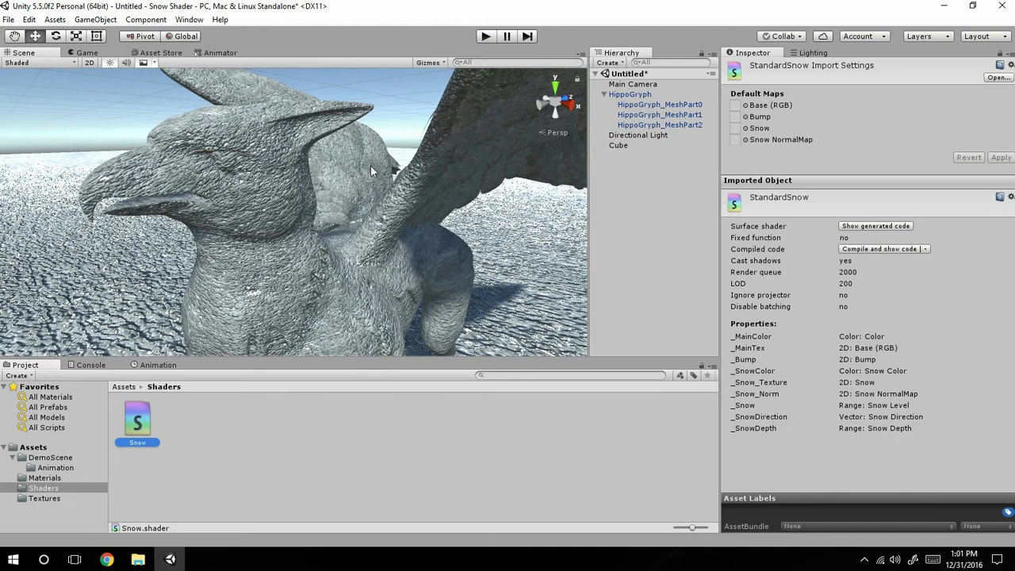
Try Snow Level values such as 0.026 and 0.03 in the Hippogryph material on HippoGryph_MeshPart1.
{"action": "left_click", "coordinate": [675, 115]}
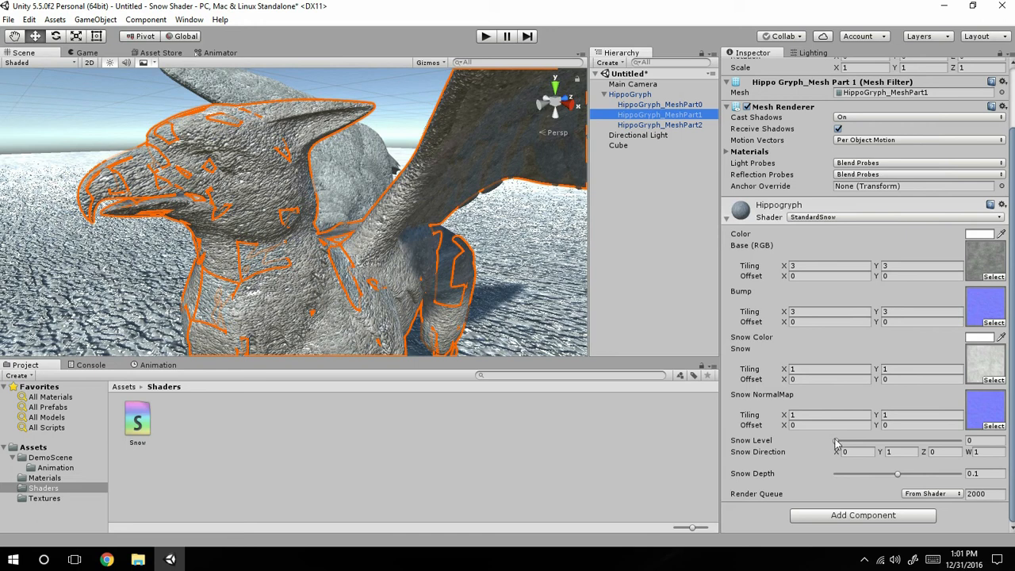
{"action": "left_click_drag", "start_coordinate": [836, 444], "coordinate": [849, 441]}
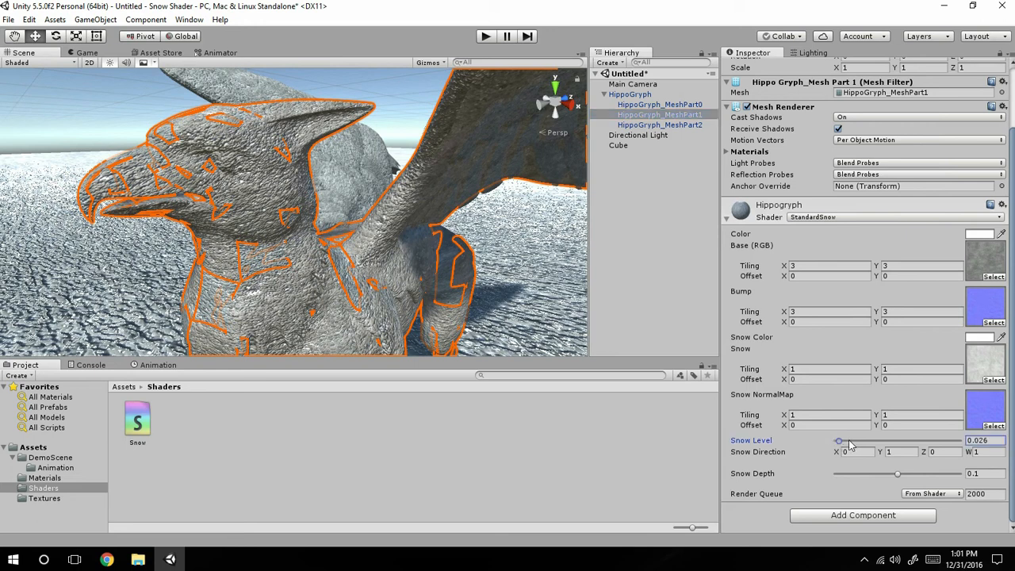
{"action": "left_click", "coordinate": [978, 440]}
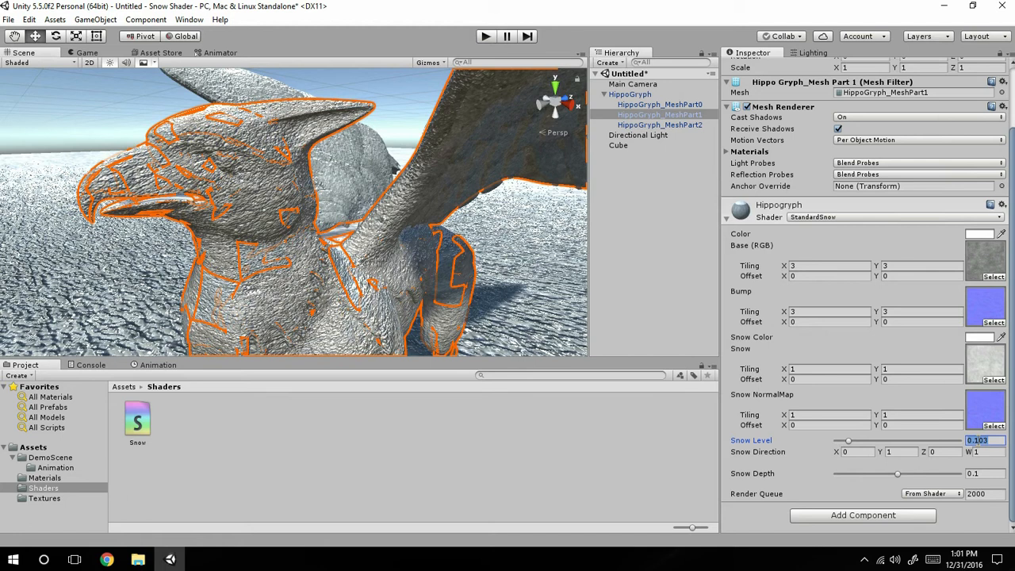
{"action": "type", "text": "0.026"}
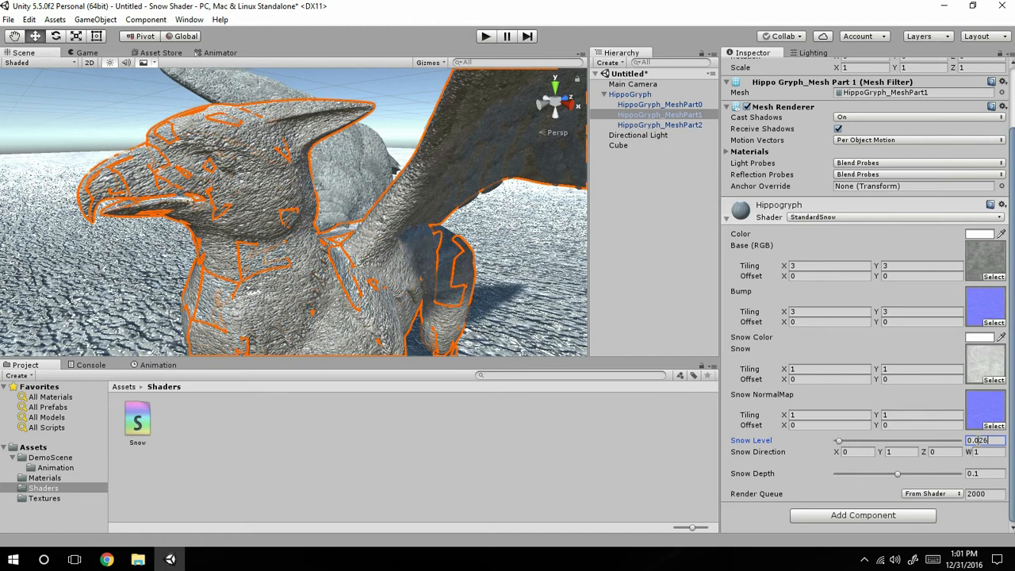
{"action": "key", "text": "BackSpace"}
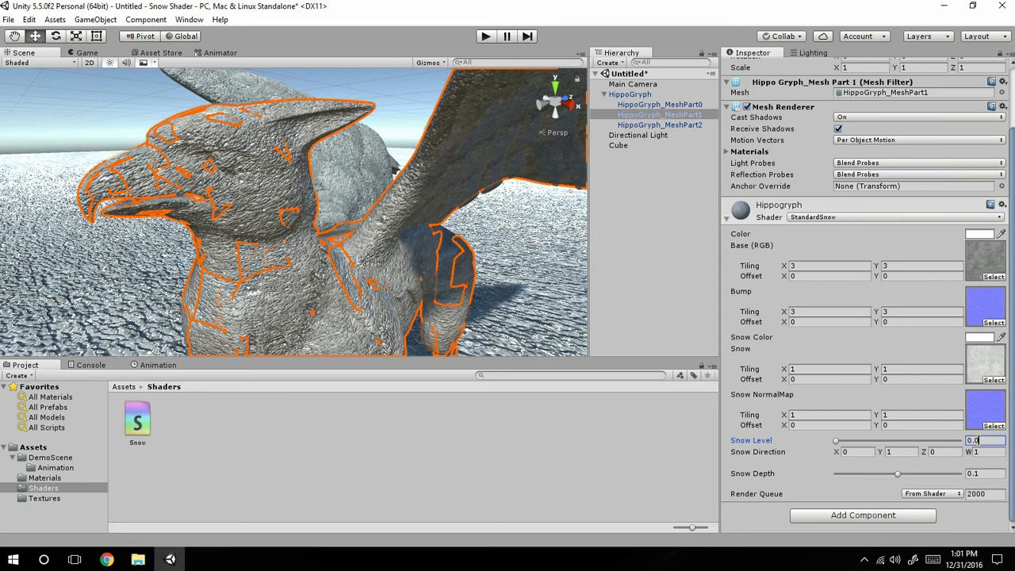
{"action": "type", "text": "3"}
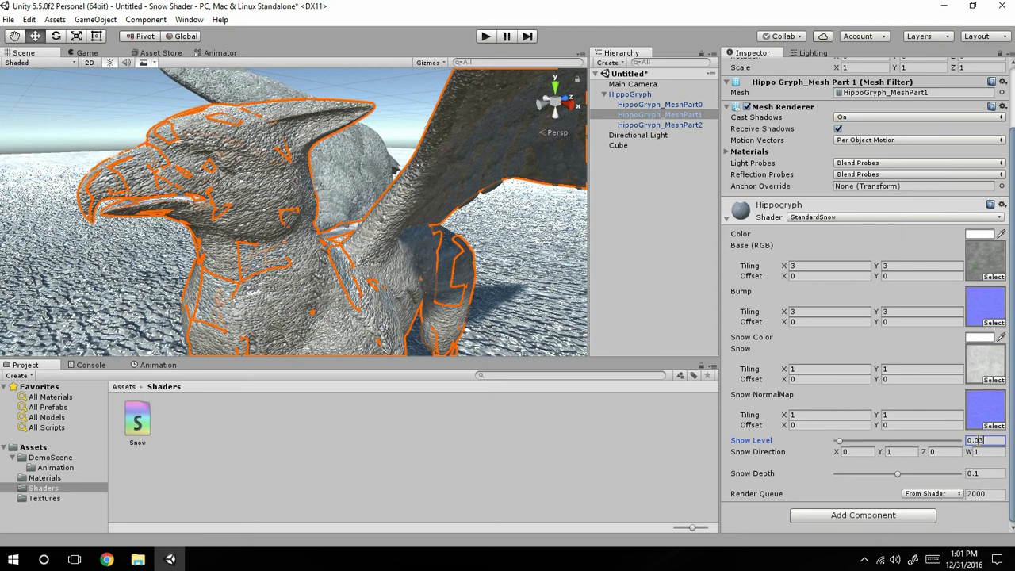
{"action": "key", "text": "BackSpace"}
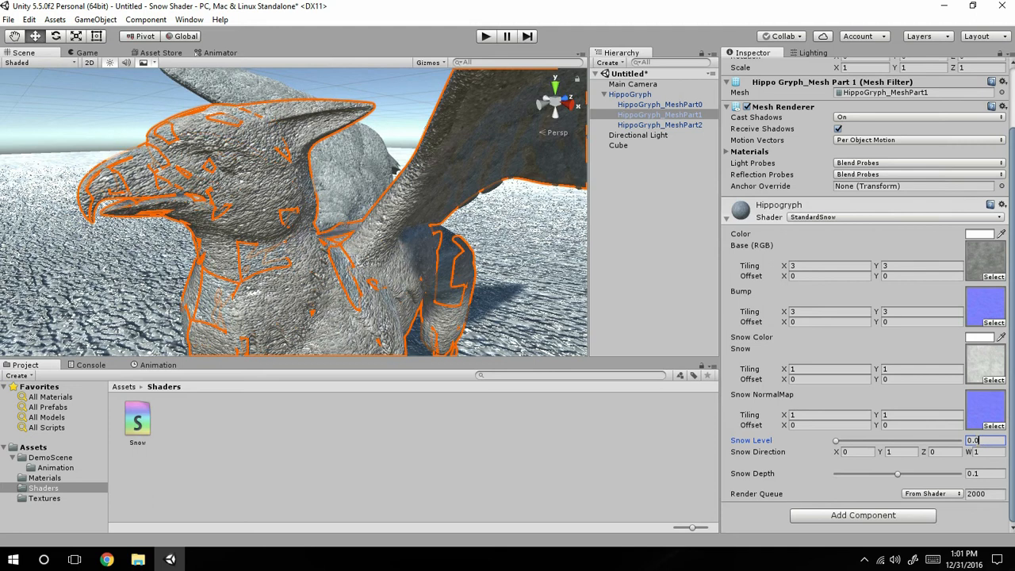
Check the snow settings of Horse_Material for reference and look through the Textures, Shaders and DemoScene folders.
{"action": "left_click", "coordinate": [53, 490]}
{"action": "left_click", "coordinate": [44, 480]}
{"action": "left_click", "coordinate": [183, 420]}
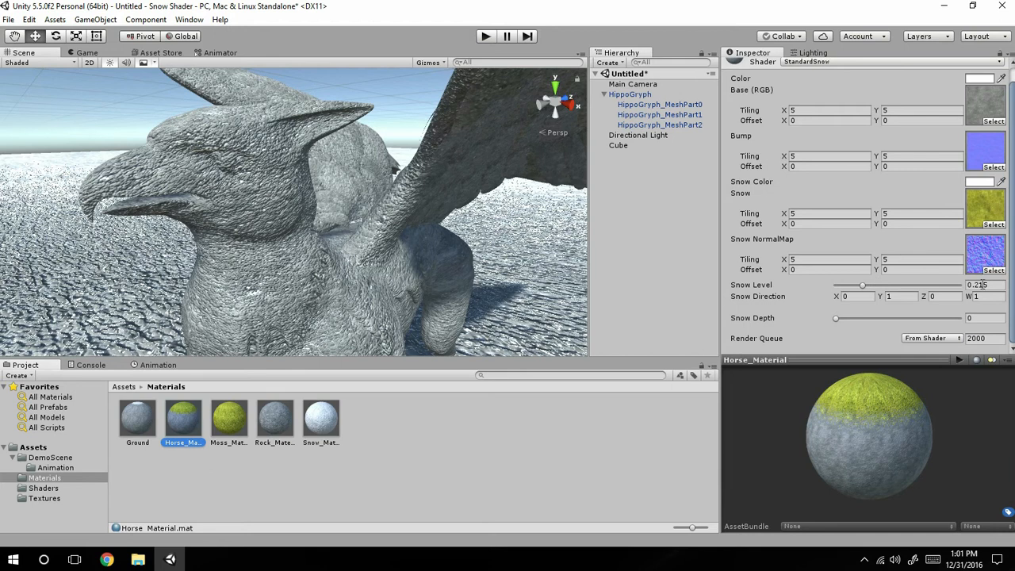
{"action": "left_click", "coordinate": [28, 499]}
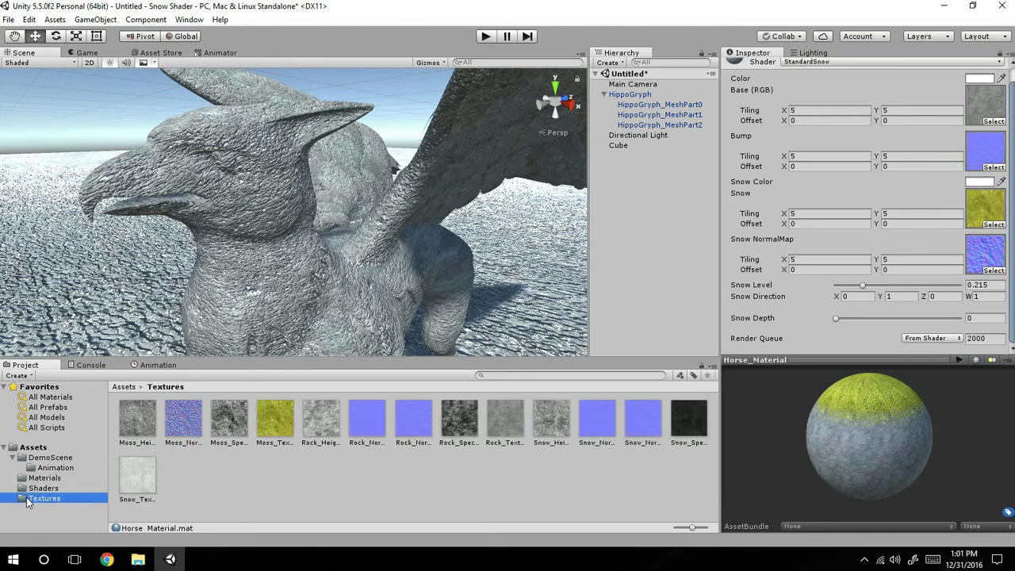
{"action": "left_click", "coordinate": [43, 488]}
{"action": "left_click", "coordinate": [50, 457]}
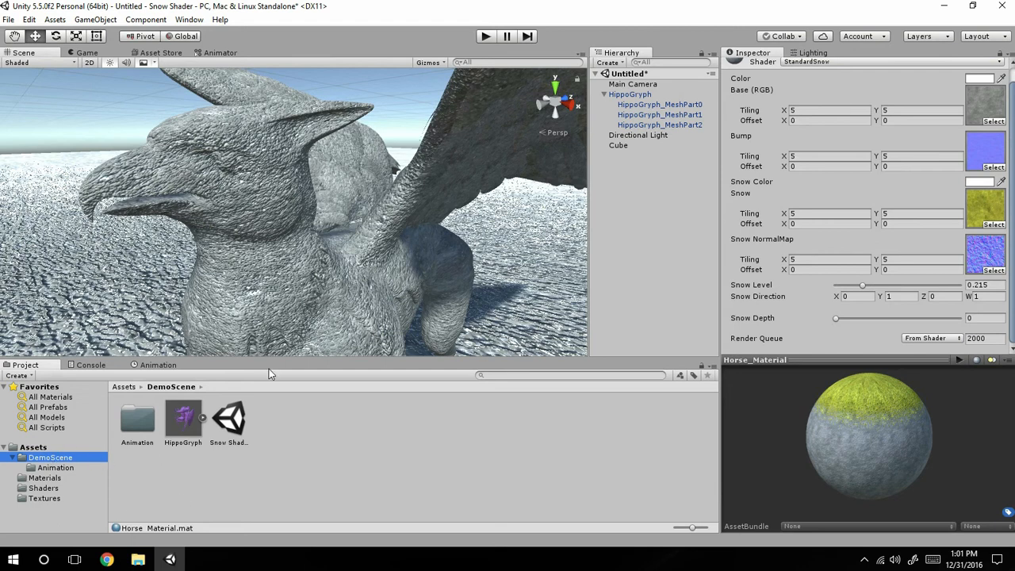
Set the Snow Level of the Hippogryph material on HippoGryph_MeshPart1 to 0.2 and check the snow on the model's back.
{"action": "left_click", "coordinate": [646, 114]}
{"action": "scroll", "coordinate": [872, 317], "scroll_direction": "down", "scroll_amount": 3}
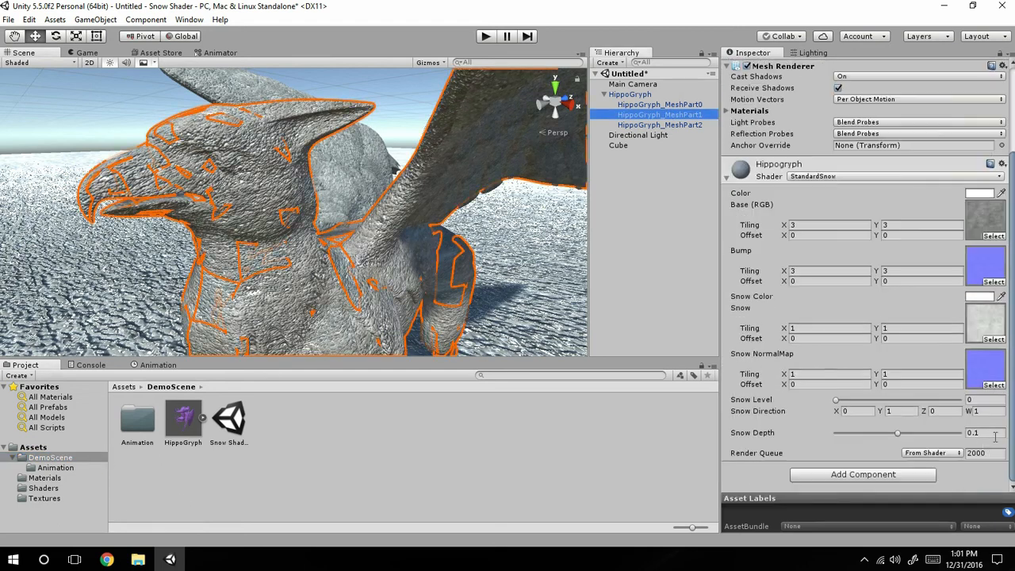
{"action": "left_click", "coordinate": [978, 400]}
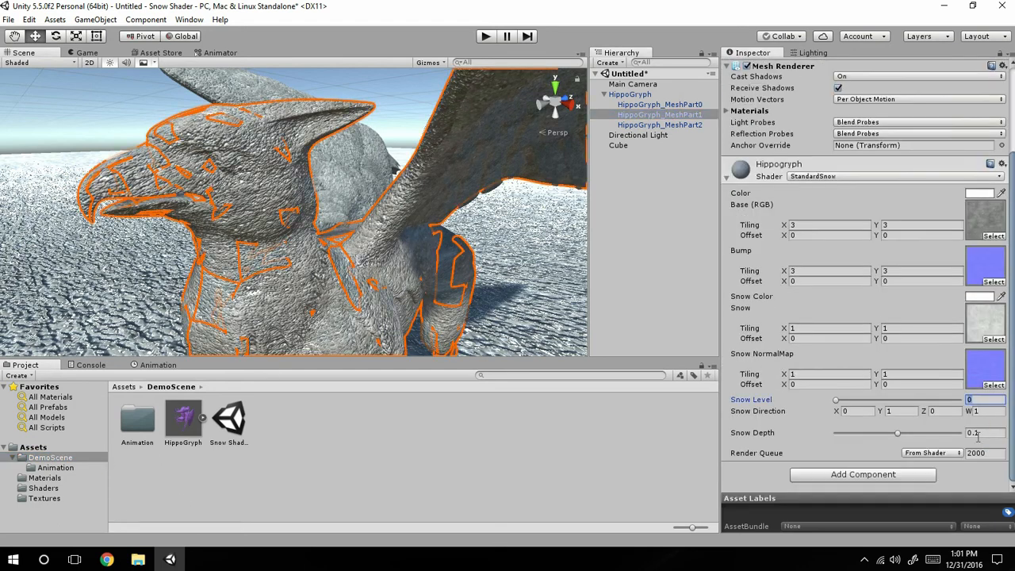
{"action": "type", "text": "0.2"}
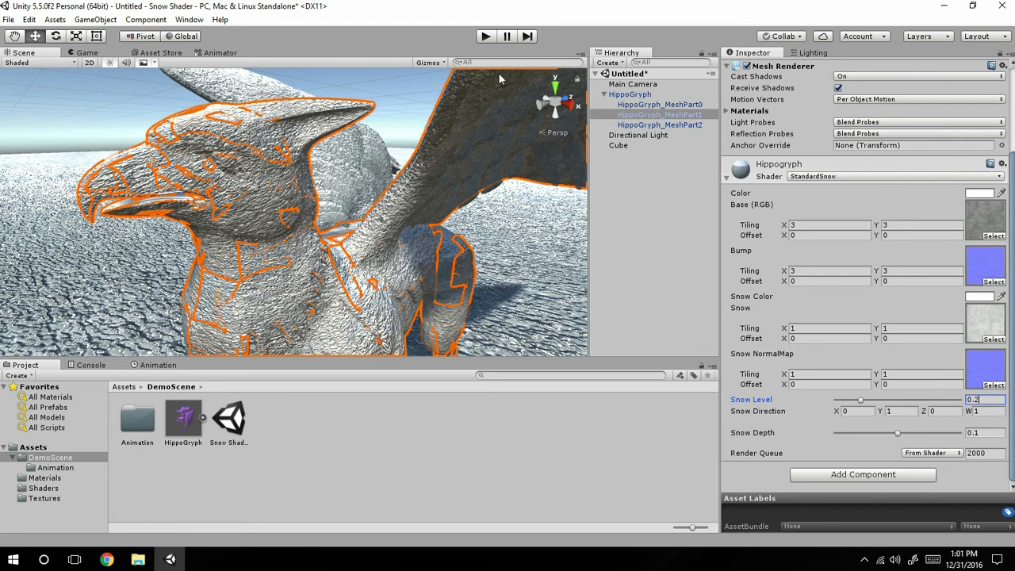
{"action": "left_click_drag", "start_coordinate": [422, 223], "coordinate": [303, 251], "text": "alt"}
{"action": "scroll", "coordinate": [304, 251], "scroll_direction": "up", "scroll_amount": 6}
{"action": "scroll", "coordinate": [304, 251], "scroll_direction": "down", "scroll_amount": 6}
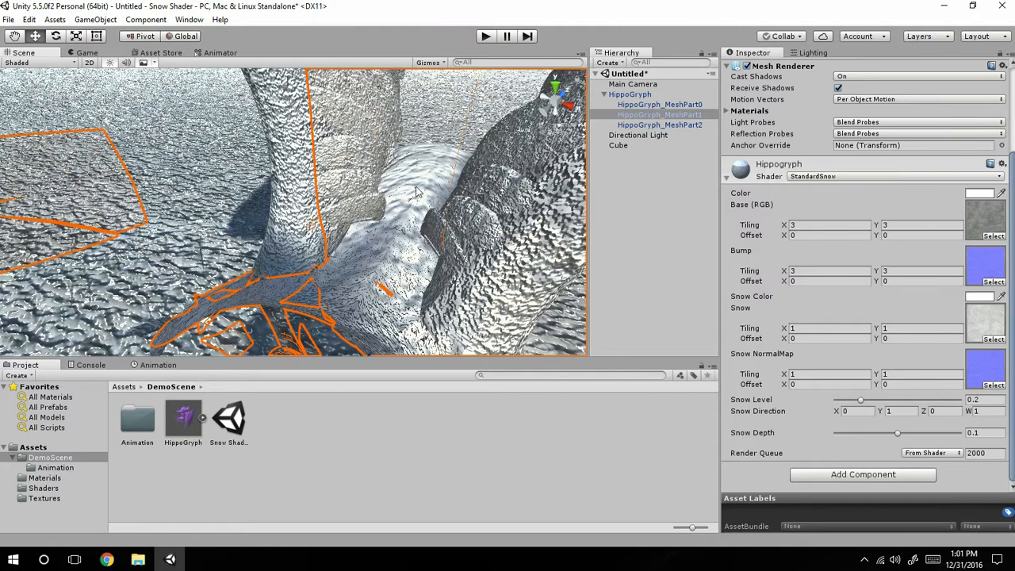
Set the X and Y tiling of the Snow and Snow NormalMap textures to 3 and check the whole model.
{"action": "left_click", "coordinate": [816, 323]}
{"action": "left_click", "coordinate": [807, 339]}
{"action": "left_click", "coordinate": [810, 327]}
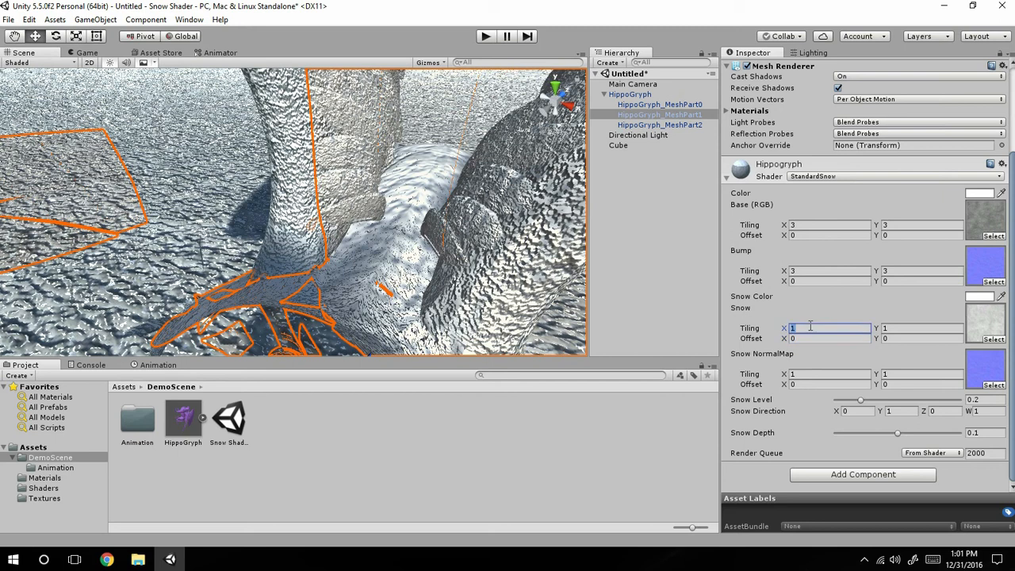
{"action": "type", "text": "3"}
{"action": "left_click", "coordinate": [924, 328]}
{"action": "type", "text": "3"}
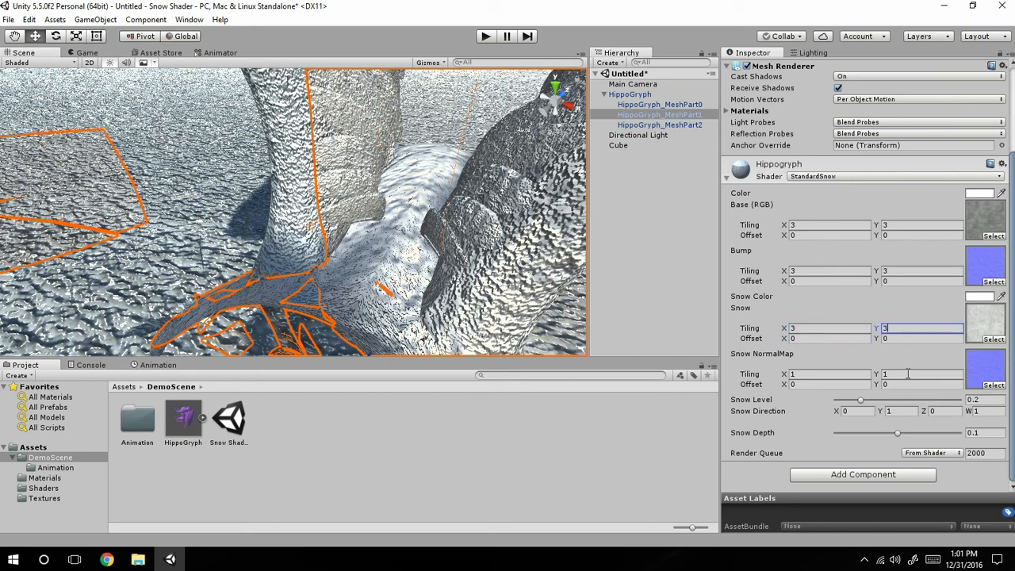
{"action": "left_click", "coordinate": [920, 373]}
{"action": "type", "text": "3"}
{"action": "left_click", "coordinate": [826, 374]}
{"action": "type", "text": "3"}
{"action": "scroll", "coordinate": [379, 207], "scroll_direction": "down", "scroll_amount": 5}
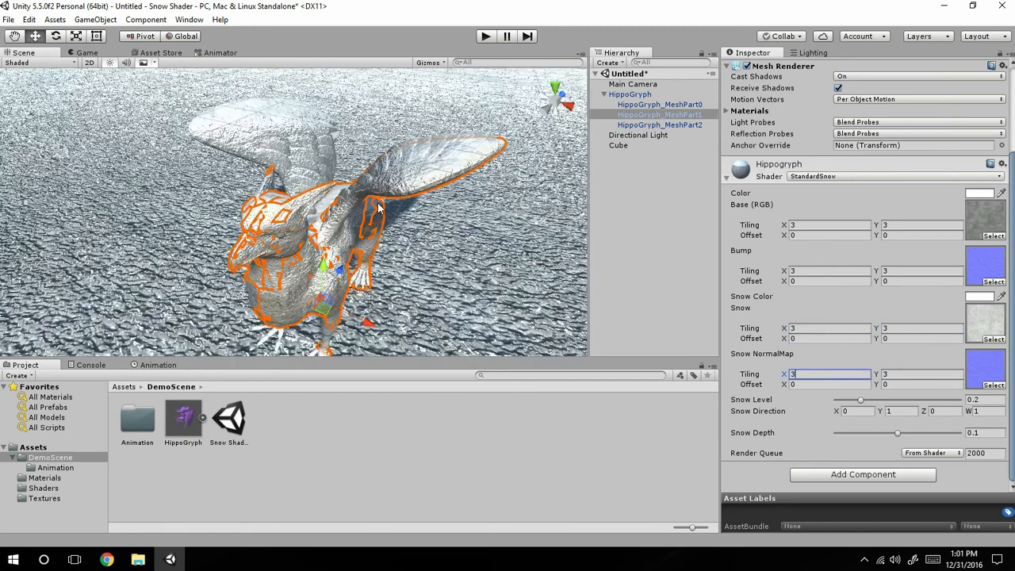
{"action": "scroll", "coordinate": [379, 208], "scroll_direction": "up", "scroll_amount": 2}
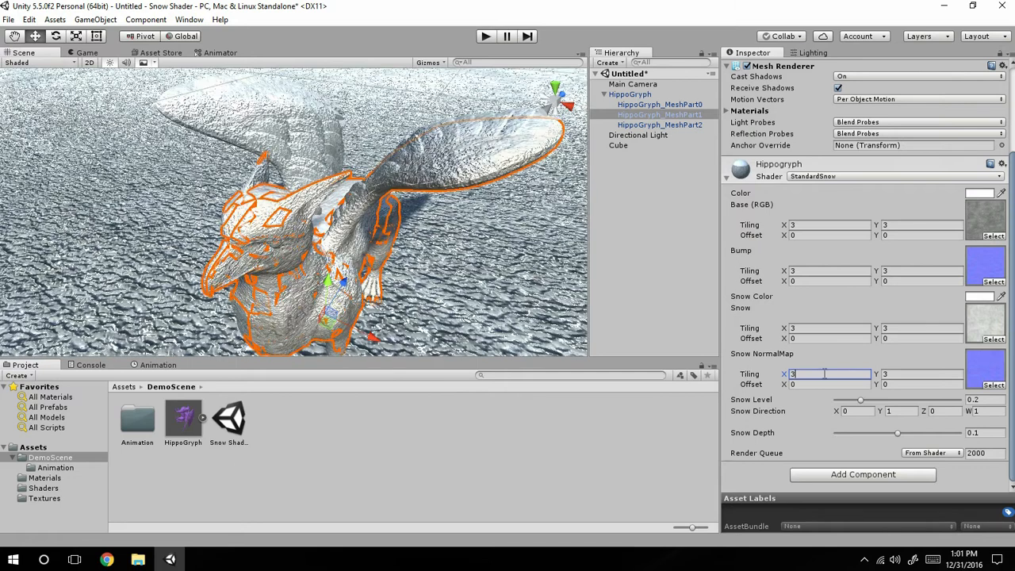
Set the X and Y tiling of the Snow and Snow NormalMap textures to 5.
{"action": "key", "text": "BackSpace"}
{"action": "type", "text": "5"}
{"action": "left_click", "coordinate": [910, 378]}
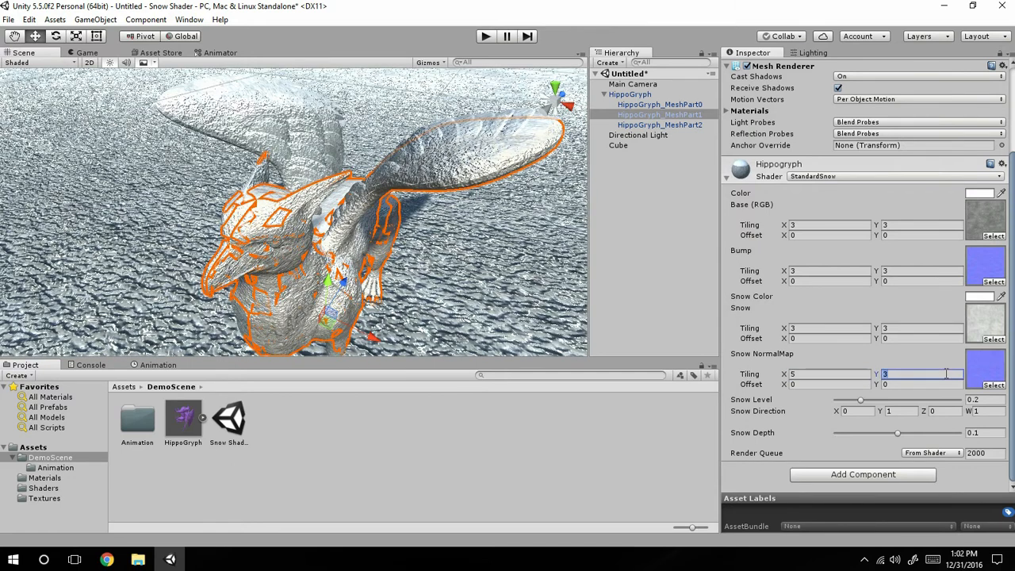
{"action": "type", "text": "5"}
{"action": "left_click", "coordinate": [912, 330]}
{"action": "type", "text": "5"}
{"action": "left_click", "coordinate": [828, 327]}
{"action": "type", "text": "5"}
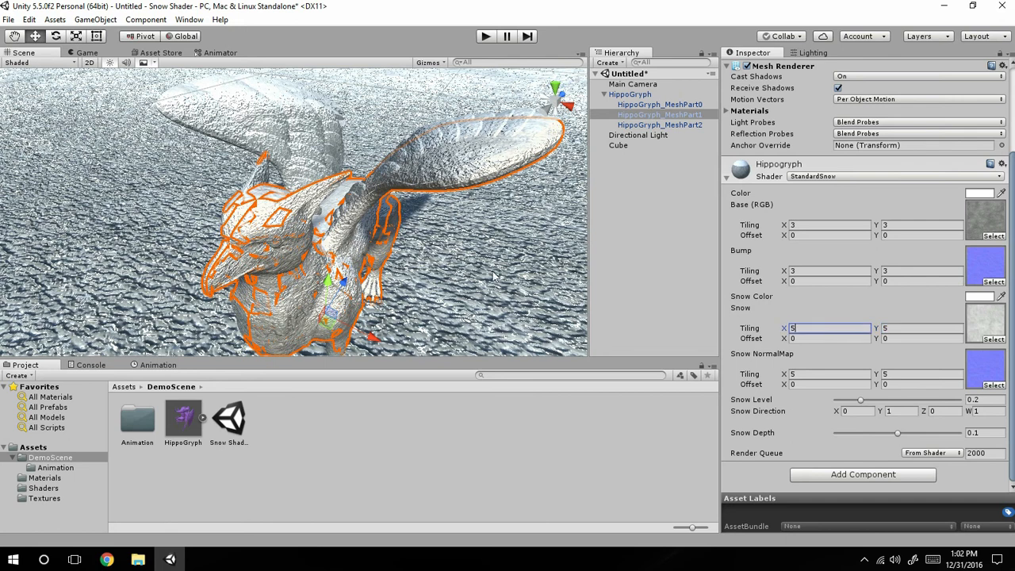
Examine the snow texture on the model's back and wings up close and from a distance.
{"action": "scroll", "coordinate": [336, 234], "scroll_direction": "up", "scroll_amount": 4}
{"action": "middle_click_drag", "start_coordinate": [335, 234], "coordinate": [308, 259]}
{"action": "scroll", "coordinate": [308, 260], "scroll_direction": "up", "scroll_amount": 2}
{"action": "scroll", "coordinate": [384, 255], "scroll_direction": "up", "scroll_amount": 3}
{"action": "scroll", "coordinate": [487, 264], "scroll_direction": "down", "scroll_amount": 8}
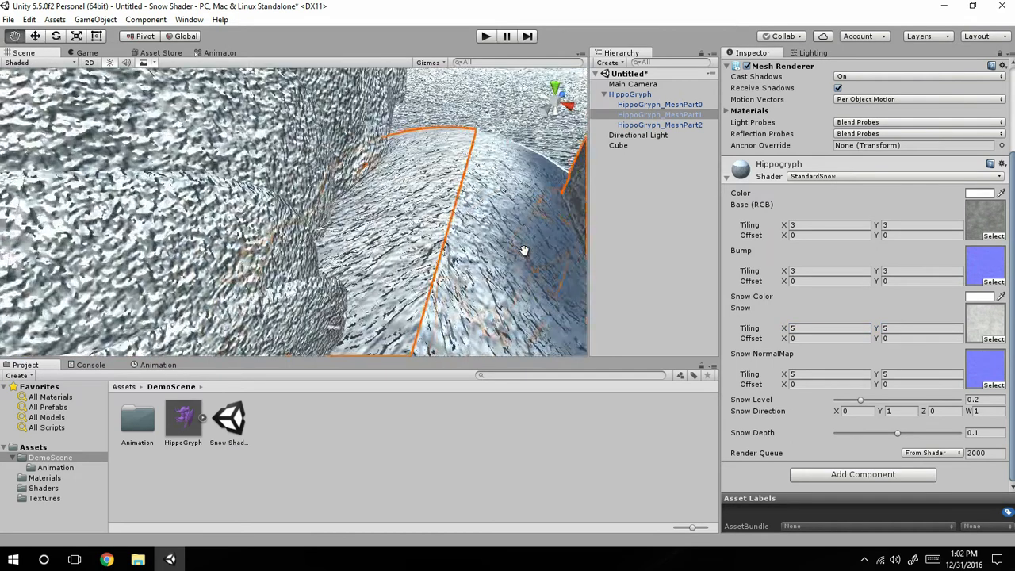
{"action": "scroll", "coordinate": [487, 268], "scroll_direction": "up", "scroll_amount": 1}
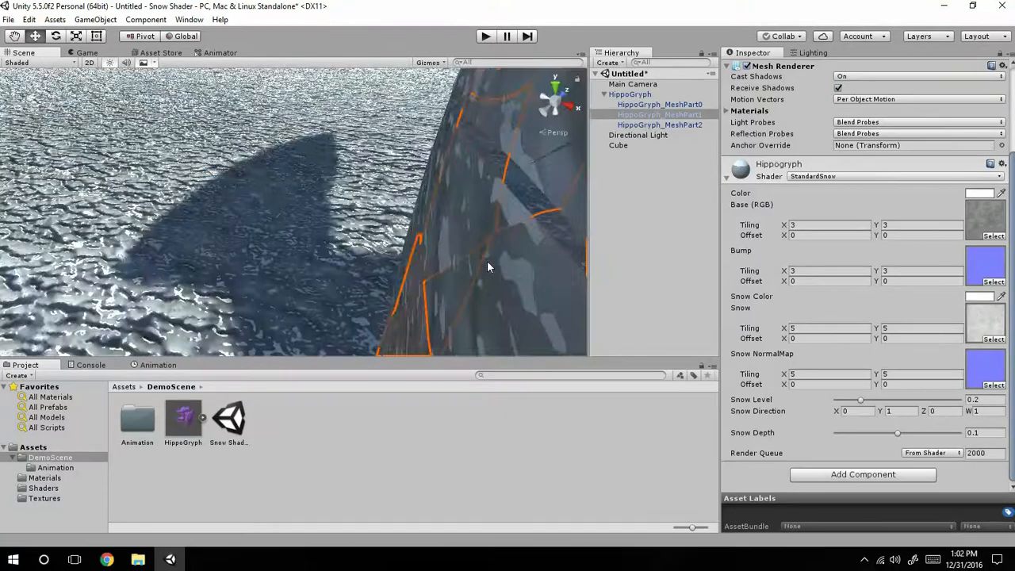
{"action": "scroll", "coordinate": [487, 267], "scroll_direction": "down", "scroll_amount": 1}
{"action": "scroll", "coordinate": [487, 267], "scroll_direction": "up", "scroll_amount": 2}
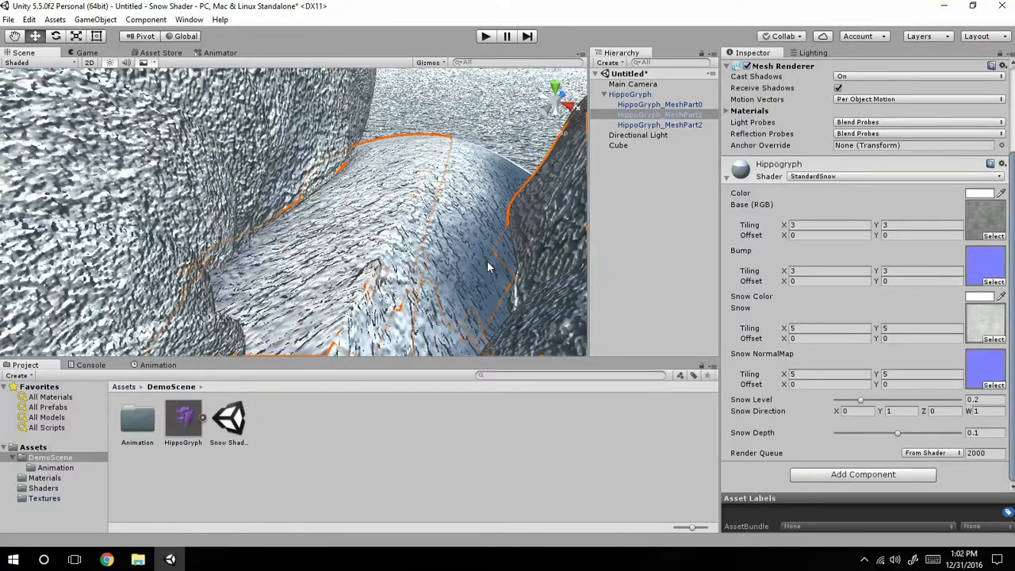
{"action": "scroll", "coordinate": [428, 207], "scroll_direction": "down", "scroll_amount": 5}
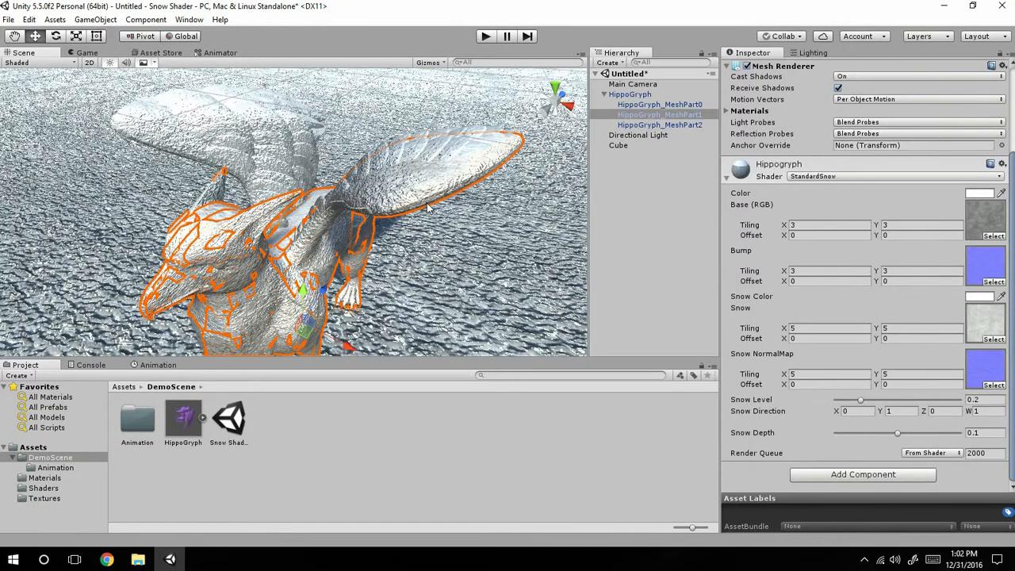
Set the Hippogryph material's Snow Depth to 0 and inspect the model's chest up close.
{"action": "left_click_drag", "start_coordinate": [428, 207], "coordinate": [463, 86], "text": "alt"}
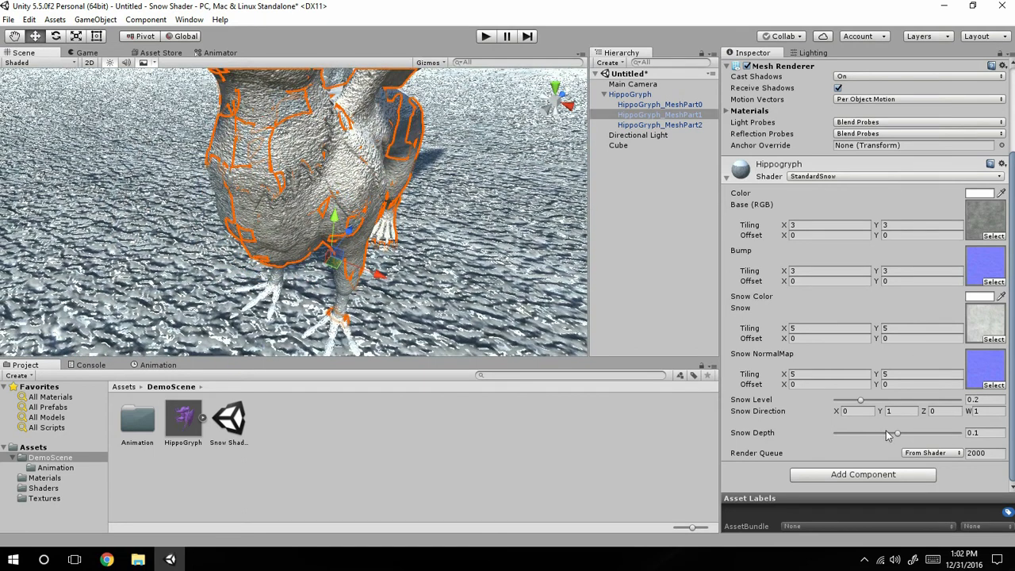
{"action": "left_click_drag", "start_coordinate": [904, 430], "coordinate": [835, 432]}
{"action": "left_click_drag", "start_coordinate": [342, 197], "coordinate": [292, 162], "text": "alt"}
{"action": "scroll", "coordinate": [291, 163], "scroll_direction": "up", "scroll_amount": 5}
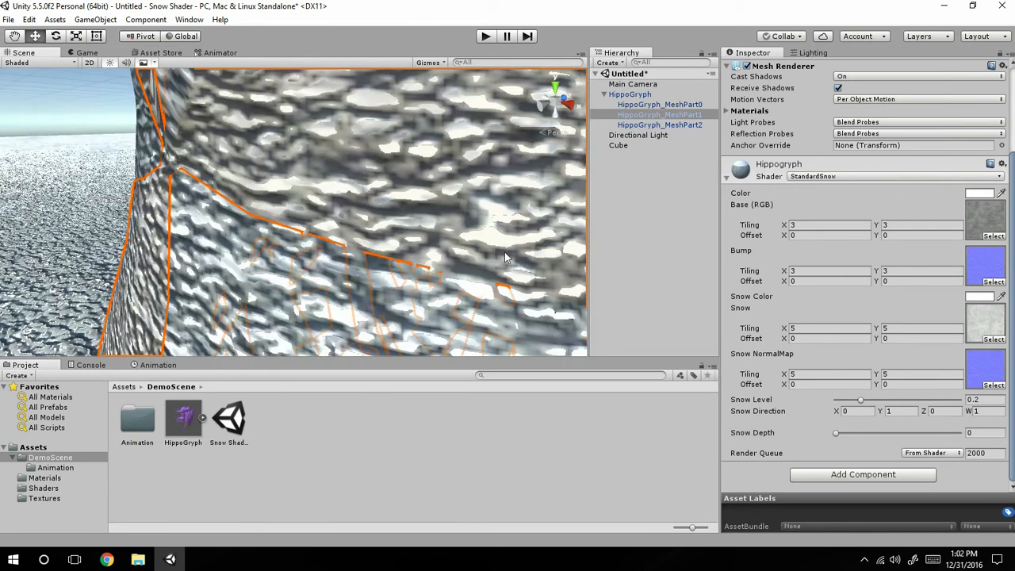
{"action": "scroll", "coordinate": [485, 216], "scroll_direction": "down", "scroll_amount": 5}
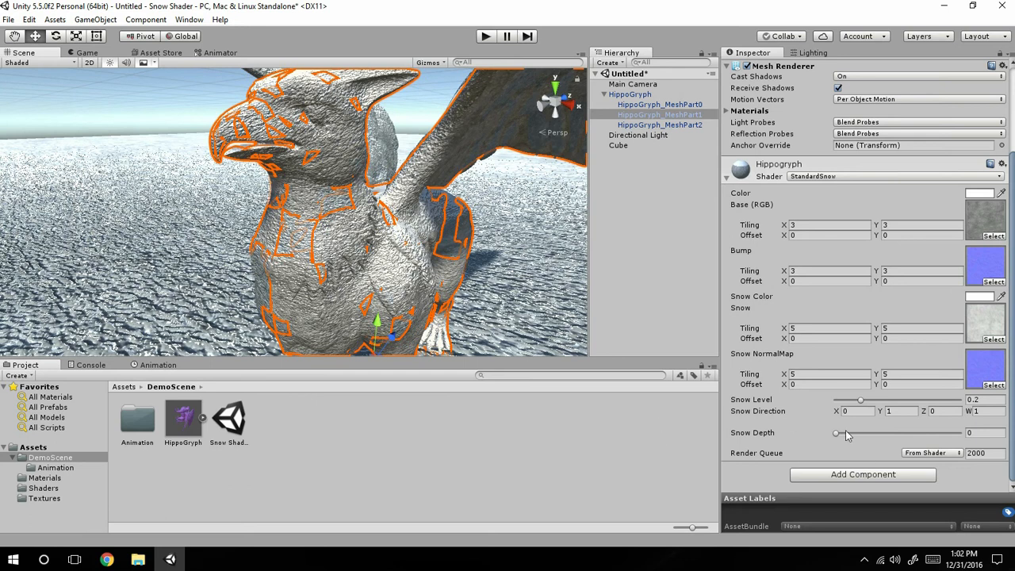
Raise the Hippogryph material's Snow Depth to 0.2 and inspect the model's chest and head.
{"action": "left_click_drag", "start_coordinate": [836, 434], "coordinate": [1000, 428]}
{"action": "scroll", "coordinate": [271, 158], "scroll_direction": "up", "scroll_amount": 10}
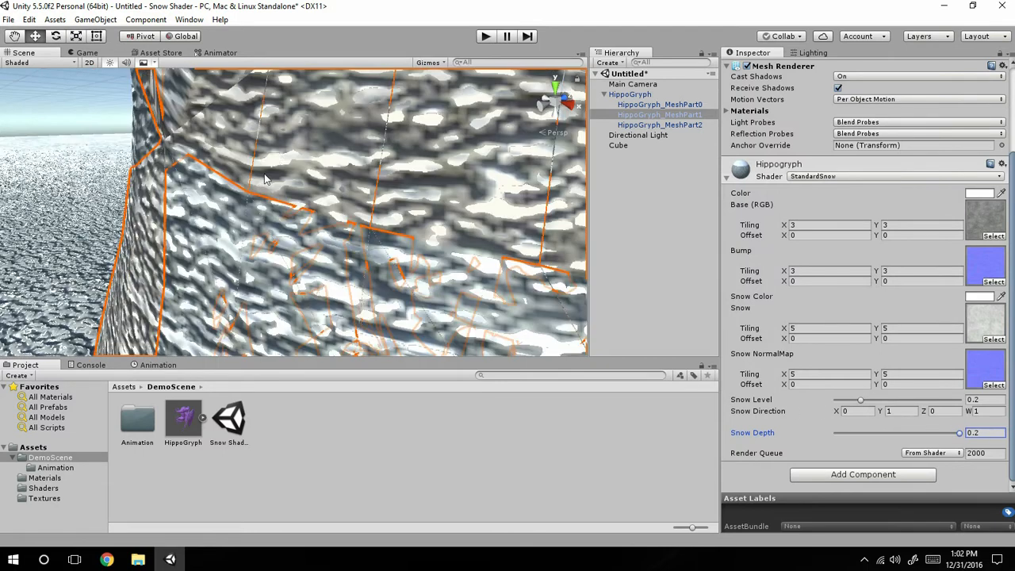
{"action": "scroll", "coordinate": [260, 183], "scroll_direction": "down", "scroll_amount": 10}
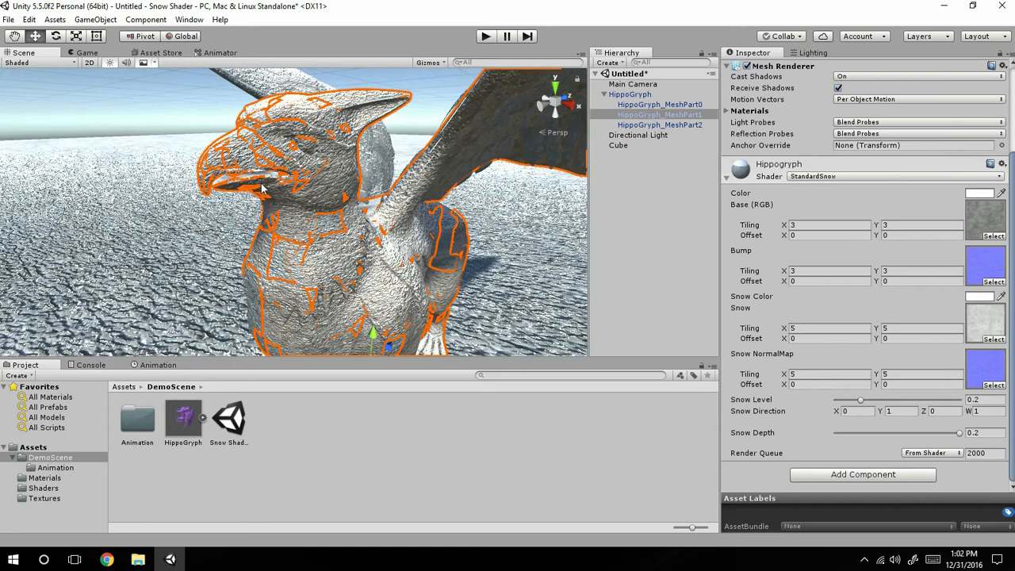
{"action": "scroll", "coordinate": [262, 190], "scroll_direction": "up", "scroll_amount": 5}
{"action": "left_click_drag", "start_coordinate": [303, 173], "coordinate": [295, 208], "text": "alt"}
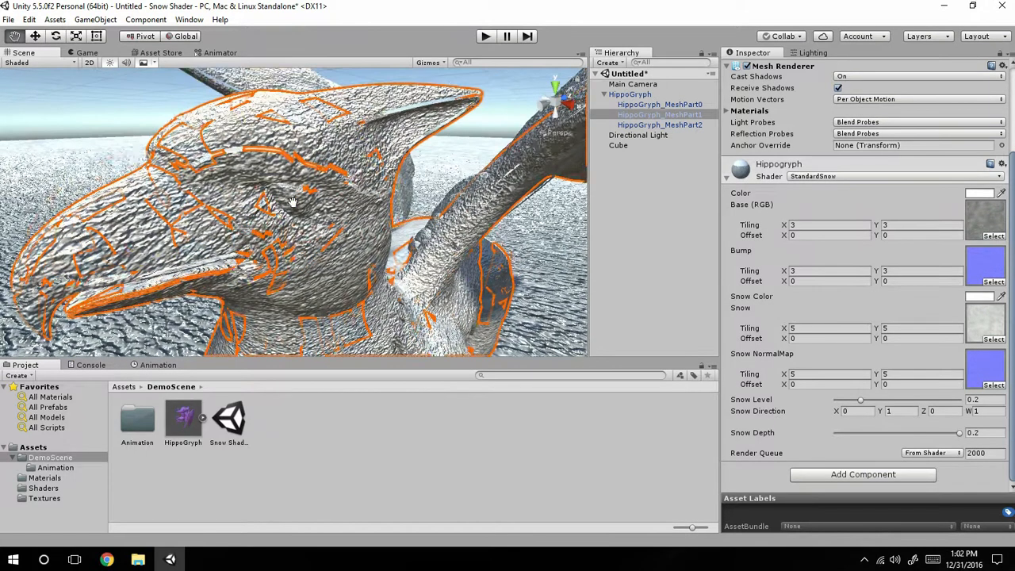
Deselect the model and examine the snow displacement around its brow and head without the selection outline.
{"action": "left_click", "coordinate": [63, 102]}
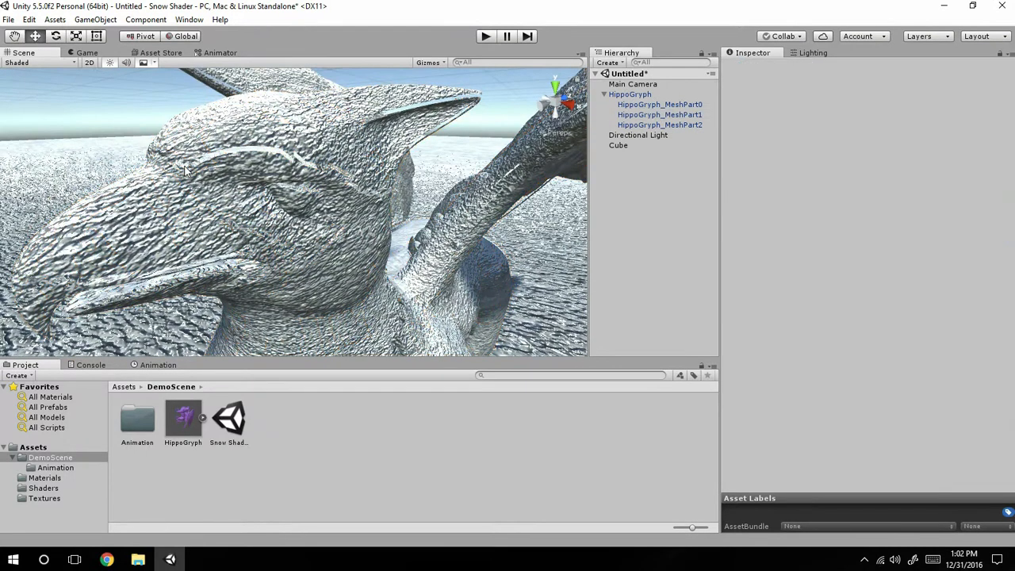
{"action": "scroll", "coordinate": [344, 218], "scroll_direction": "up", "scroll_amount": 3}
{"action": "scroll", "coordinate": [344, 223], "scroll_direction": "down", "scroll_amount": 4}
{"action": "scroll", "coordinate": [344, 223], "scroll_direction": "up", "scroll_amount": 2}
{"action": "middle_click_drag", "start_coordinate": [255, 162], "coordinate": [365, 60]}
{"action": "right_click_drag", "start_coordinate": [365, 60], "coordinate": [345, 92]}
{"action": "right_click_drag", "start_coordinate": [318, 144], "coordinate": [295, 138]}
{"action": "scroll", "coordinate": [295, 140], "scroll_direction": "up", "scroll_amount": 4}
{"action": "scroll", "coordinate": [295, 140], "scroll_direction": "down", "scroll_amount": 3}
{"action": "scroll", "coordinate": [294, 139], "scroll_direction": "up", "scroll_amount": 3}
{"action": "scroll", "coordinate": [300, 158], "scroll_direction": "down", "scroll_amount": 8}
{"action": "scroll", "coordinate": [302, 175], "scroll_direction": "down", "scroll_amount": 3}
Raise the Snow Depth of the Ground material on the Cube to 0.2 and check the ground's surface and edges.
{"action": "left_click", "coordinate": [257, 265]}
{"action": "scroll", "coordinate": [872, 431], "scroll_direction": "down", "scroll_amount": 5}
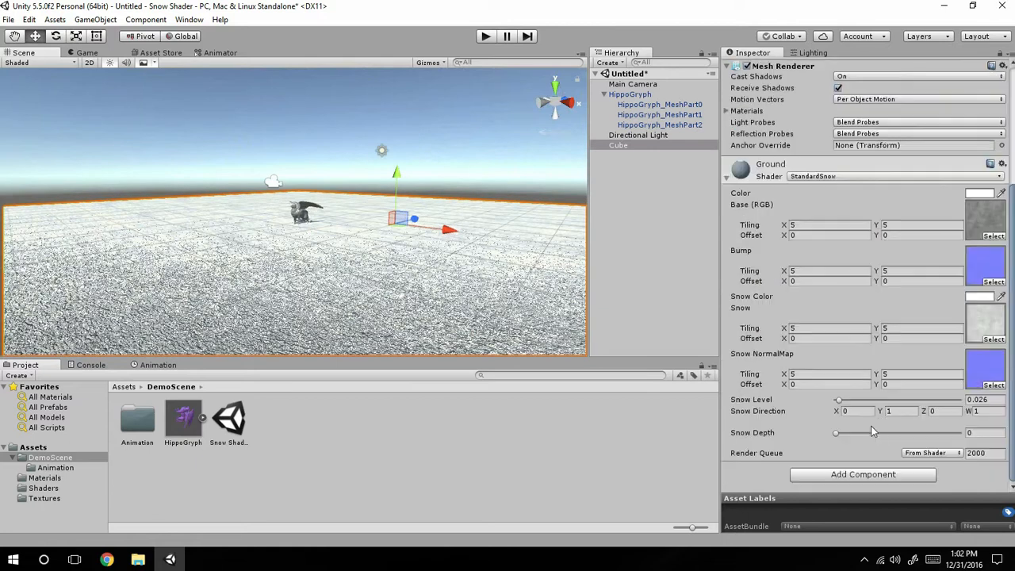
{"action": "scroll", "coordinate": [340, 320], "scroll_direction": "down", "scroll_amount": 4}
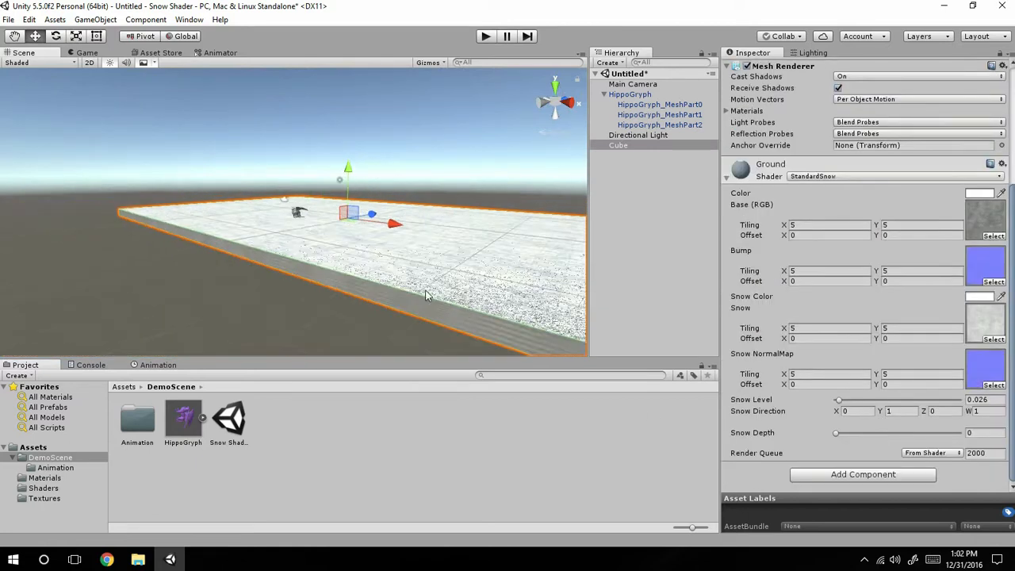
{"action": "left_click_drag", "start_coordinate": [445, 305], "coordinate": [315, 227], "text": "alt"}
{"action": "left_click_drag", "start_coordinate": [837, 433], "coordinate": [960, 434]}
{"action": "left_click_drag", "start_coordinate": [281, 179], "coordinate": [208, 208], "text": "alt"}
{"action": "middle_click_drag", "start_coordinate": [208, 210], "coordinate": [247, 184]}
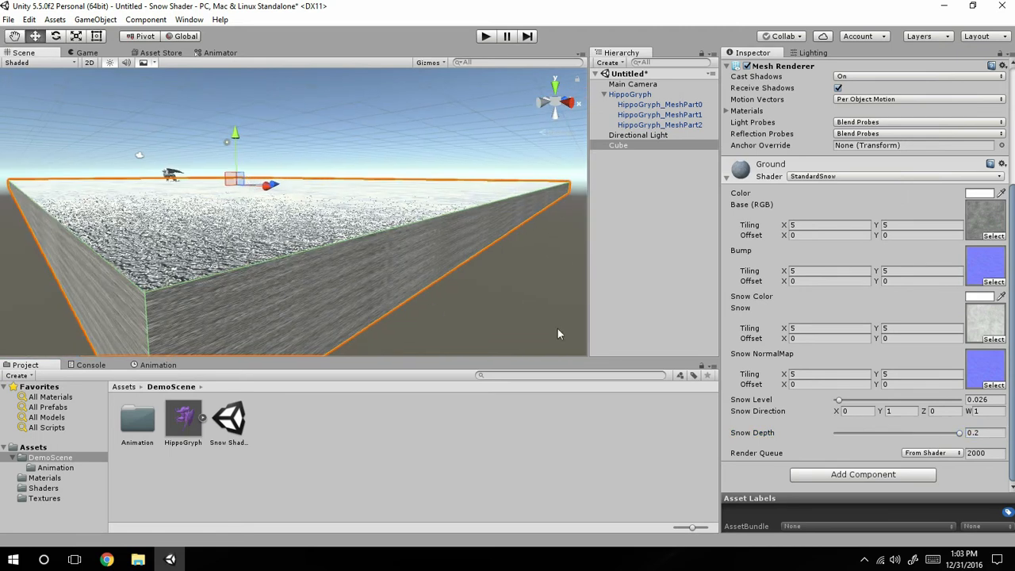
Raise the Ground material's Snow Level to 0.852 with Snow Depth at 0.2 and check the cube's sides from a distance.
{"action": "left_click_drag", "start_coordinate": [959, 434], "coordinate": [998, 438]}
{"action": "left_click_drag", "start_coordinate": [840, 406], "coordinate": [946, 398]}
{"action": "scroll", "coordinate": [299, 236], "scroll_direction": "down", "scroll_amount": 5}
{"action": "scroll", "coordinate": [234, 221], "scroll_direction": "up", "scroll_amount": 3}
{"action": "scroll", "coordinate": [271, 203], "scroll_direction": "down", "scroll_amount": 2}
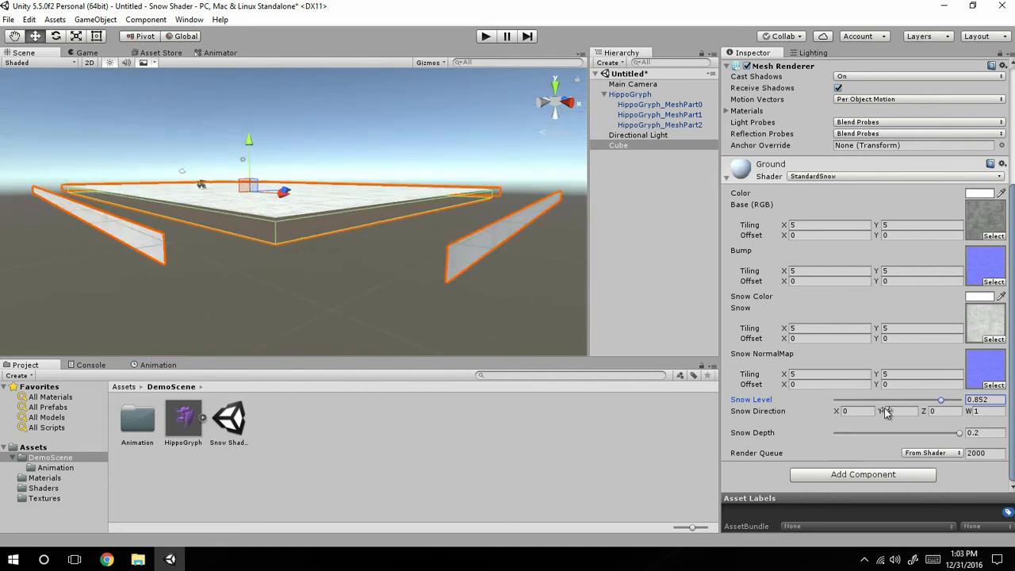
Return the Ground material's Snow Level to 0.026 and set its Snow Depth to 0.
{"action": "left_click_drag", "start_coordinate": [884, 408], "coordinate": [884, 418]}
{"action": "left_click_drag", "start_coordinate": [959, 433], "coordinate": [835, 433]}
{"action": "scroll", "coordinate": [349, 278], "scroll_direction": "up", "scroll_amount": 3}
Examine the HippoGryph's chest and the surrounding ground surface up close.
{"action": "middle_click_drag", "start_coordinate": [350, 277], "coordinate": [404, 349]}
{"action": "scroll", "coordinate": [232, 260], "scroll_direction": "up", "scroll_amount": 4}
{"action": "middle_click_drag", "start_coordinate": [244, 238], "coordinate": [375, 73]}
{"action": "scroll", "coordinate": [253, 200], "scroll_direction": "up", "scroll_amount": 2}
{"action": "scroll", "coordinate": [372, 163], "scroll_direction": "up", "scroll_amount": 4}
{"action": "middle_click_drag", "start_coordinate": [372, 164], "coordinate": [465, 72]}
{"action": "scroll", "coordinate": [210, 249], "scroll_direction": "up", "scroll_amount": 3}
{"action": "scroll", "coordinate": [211, 249], "scroll_direction": "up", "scroll_amount": 3}
{"action": "scroll", "coordinate": [269, 137], "scroll_direction": "up", "scroll_amount": 4}
{"action": "middle_click_drag", "start_coordinate": [210, 249], "coordinate": [349, 84]}
{"action": "scroll", "coordinate": [385, 183], "scroll_direction": "up", "scroll_amount": 2}
{"action": "scroll", "coordinate": [381, 194], "scroll_direction": "down", "scroll_amount": 1}
{"action": "middle_click_drag", "start_coordinate": [381, 194], "coordinate": [355, 180]}
{"action": "scroll", "coordinate": [355, 180], "scroll_direction": "down", "scroll_amount": 5}
{"action": "scroll", "coordinate": [355, 180], "scroll_direction": "up", "scroll_amount": 5}
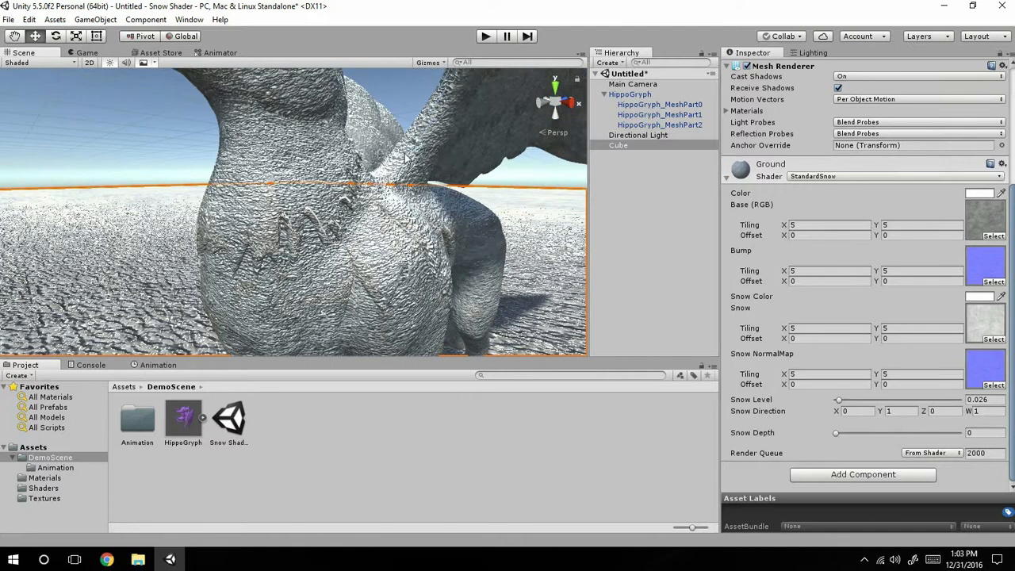
Set the Snow Depth of the Hippogryph material on HippoGryph_MeshPart1 to 0 and view the deselected model from the front.
{"action": "left_click", "coordinate": [639, 116]}
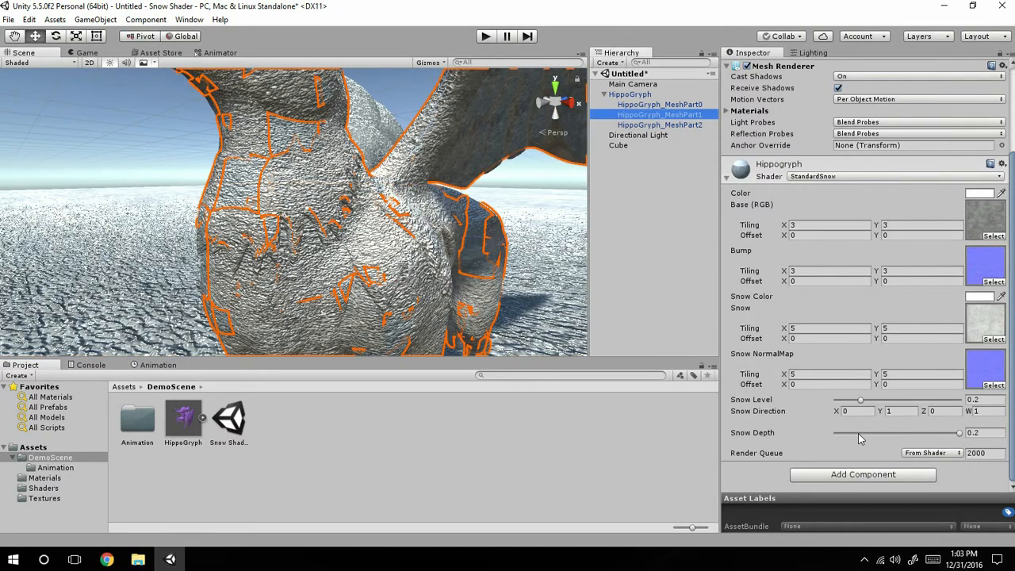
{"action": "left_click_drag", "start_coordinate": [860, 439], "coordinate": [711, 428]}
{"action": "left_click_drag", "start_coordinate": [398, 141], "coordinate": [441, 267], "text": "alt"}
{"action": "left_click", "coordinate": [458, 134]}
{"action": "scroll", "coordinate": [458, 133], "scroll_direction": "up", "scroll_amount": 5}
{"action": "scroll", "coordinate": [457, 134], "scroll_direction": "down", "scroll_amount": 7}
Show the Snow Color picker of the Hippogryph material on HippoGryph_MeshPart0 with a green hue, keeping the colour white.
{"action": "left_click", "coordinate": [659, 104]}
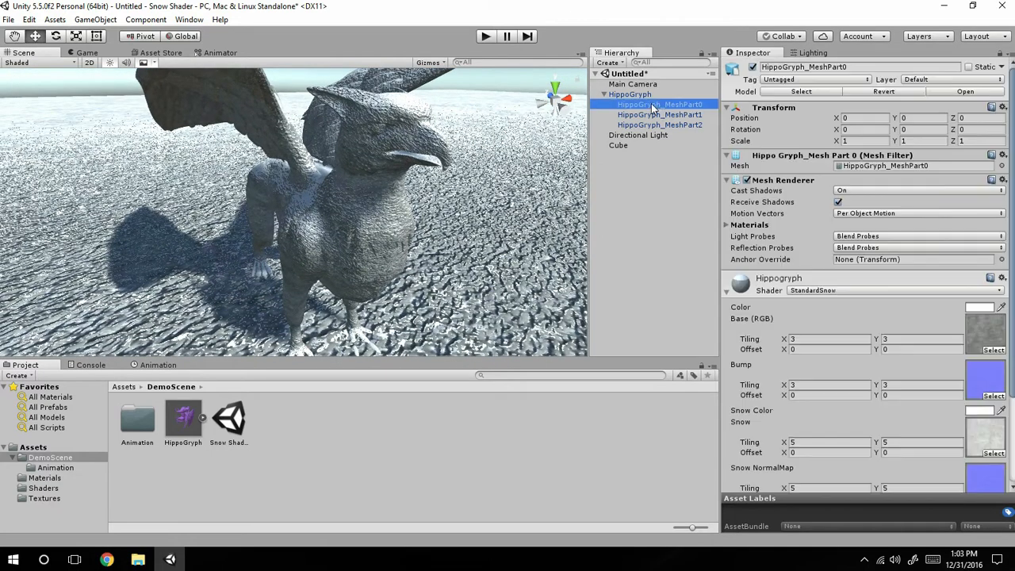
{"action": "scroll", "coordinate": [872, 373], "scroll_direction": "down", "scroll_amount": 5}
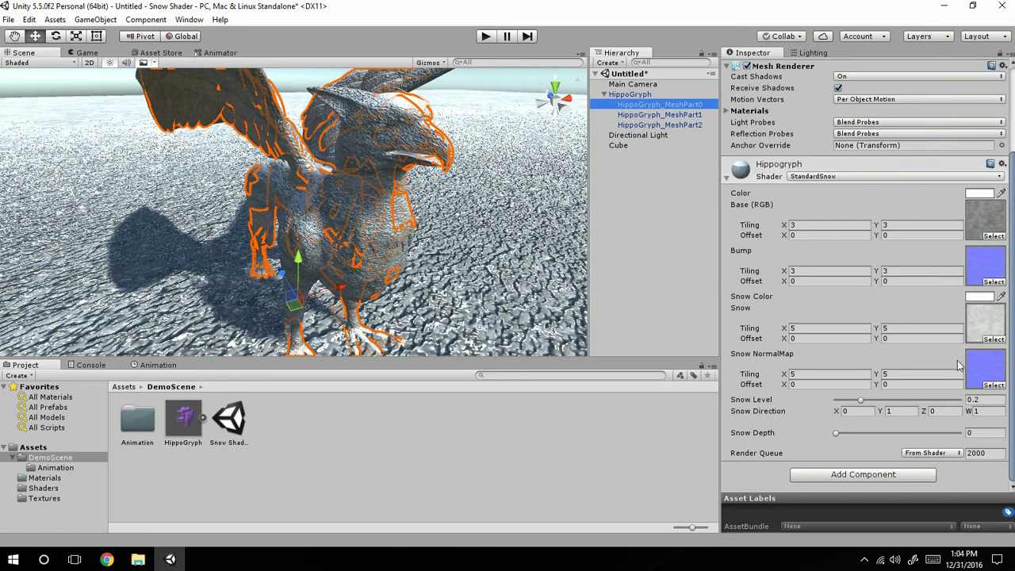
{"action": "left_click", "coordinate": [979, 296]}
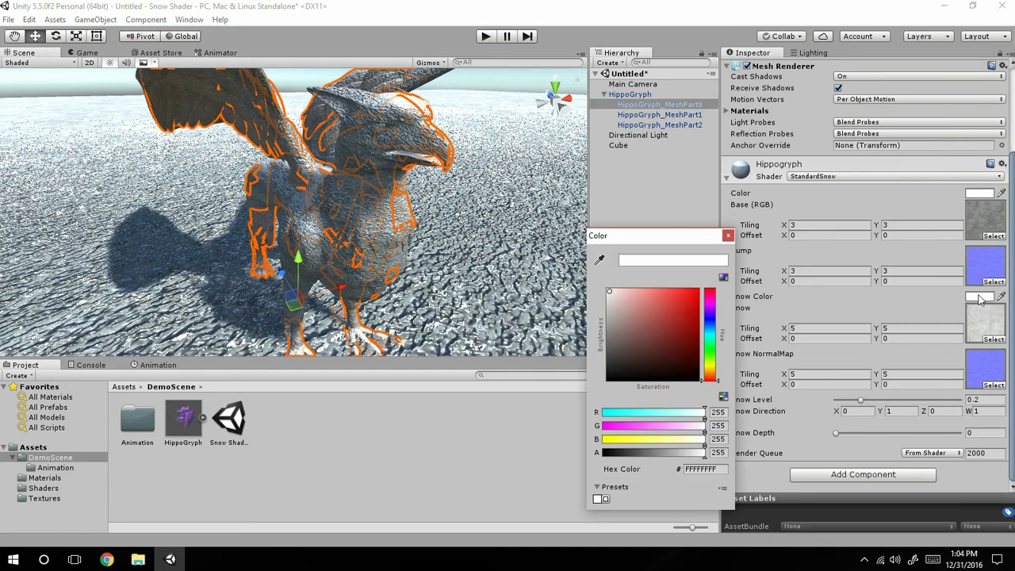
{"action": "mouse_move", "coordinate": [630, 324]}
{"action": "left_mouse_down"}
{"action": "mouse_move", "coordinate": [676, 297]}
{"action": "mouse_move", "coordinate": [623, 317]}
{"action": "mouse_move", "coordinate": [478, 238]}
{"action": "left_mouse_up"}
{"action": "left_click", "coordinate": [719, 342]}
{"action": "left_click", "coordinate": [677, 323]}
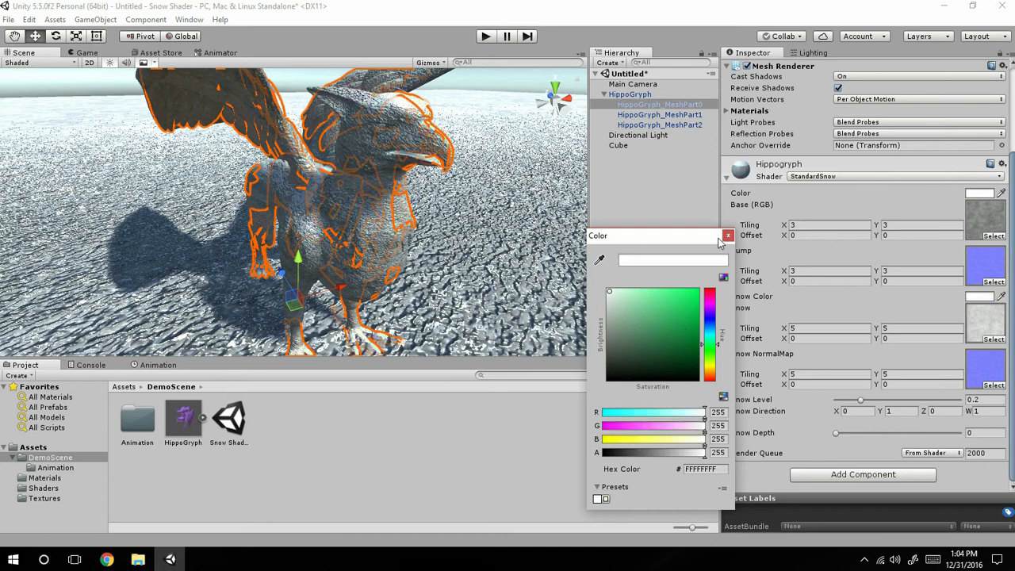
{"action": "left_click", "coordinate": [727, 236]}
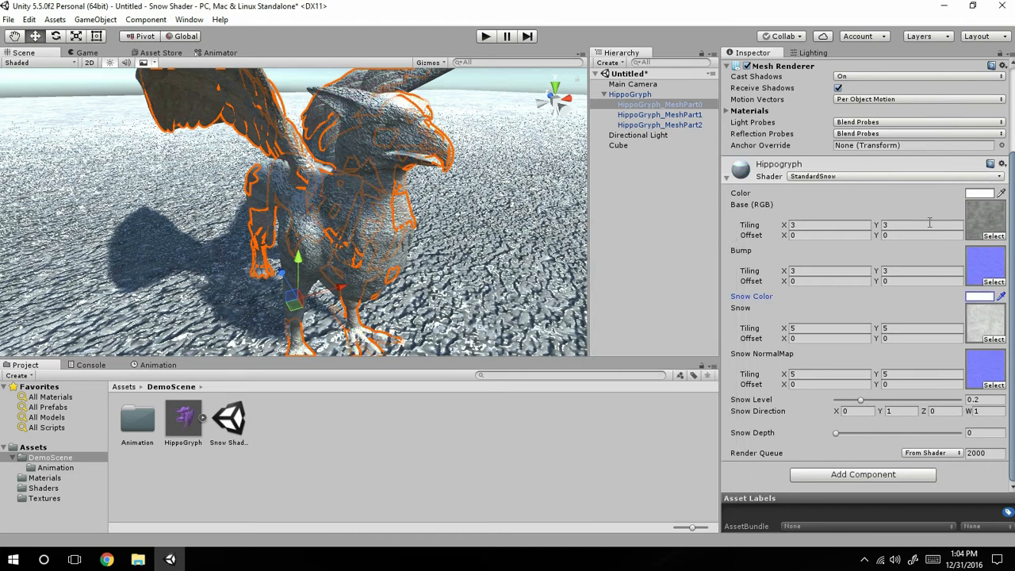
Look at the Hippogryph material's base Color picker and the list of available shaders, keeping StandardSnow.
{"action": "left_click", "coordinate": [981, 194]}
{"action": "mouse_move", "coordinate": [629, 340]}
{"action": "left_mouse_down"}
{"action": "mouse_move", "coordinate": [638, 349]}
{"action": "mouse_move", "coordinate": [682, 306]}
{"action": "mouse_move", "coordinate": [481, 250]}
{"action": "left_mouse_up"}
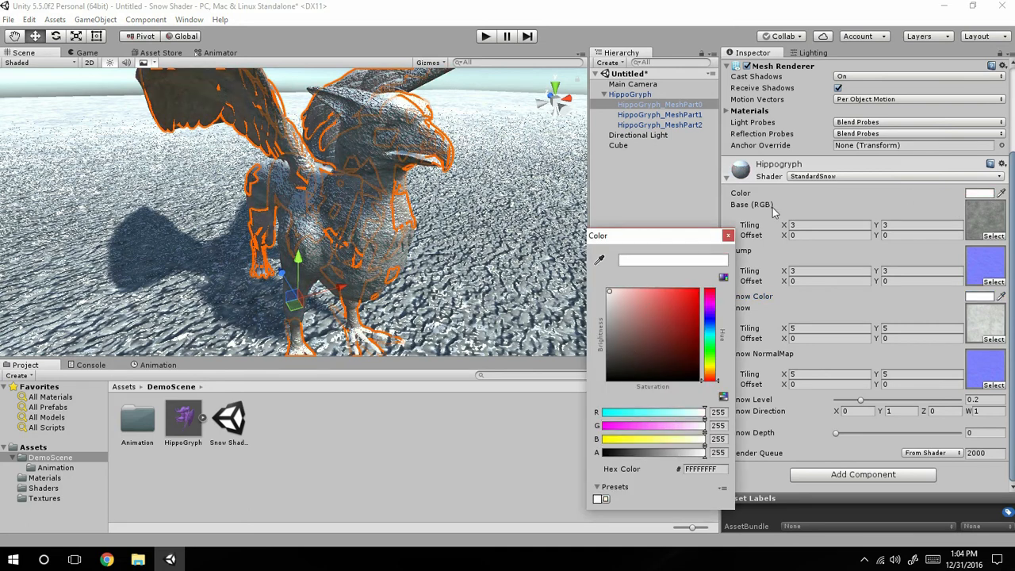
{"action": "left_click", "coordinate": [825, 176]}
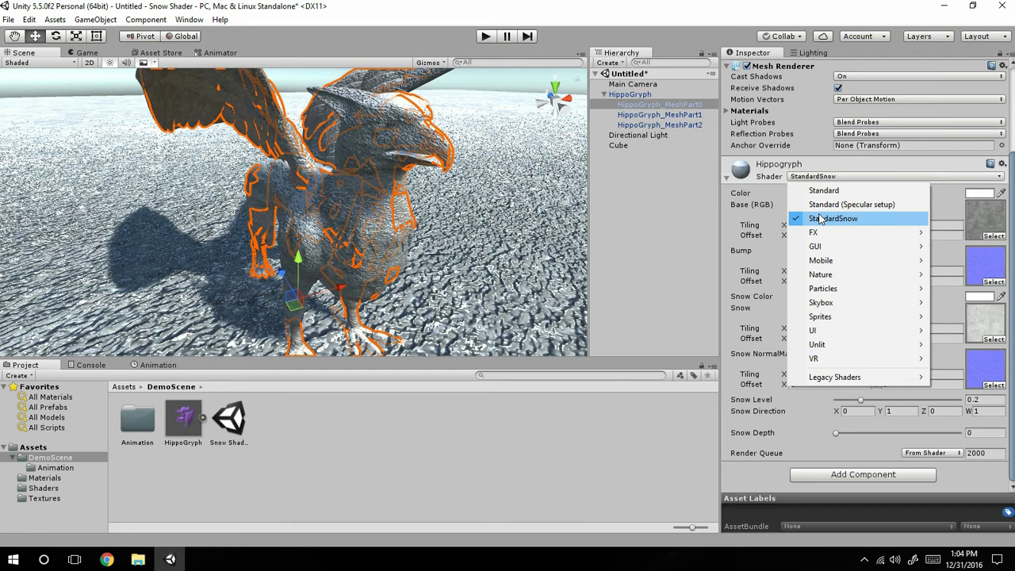
{"action": "left_click", "coordinate": [979, 195]}
{"action": "left_click", "coordinate": [981, 297]}
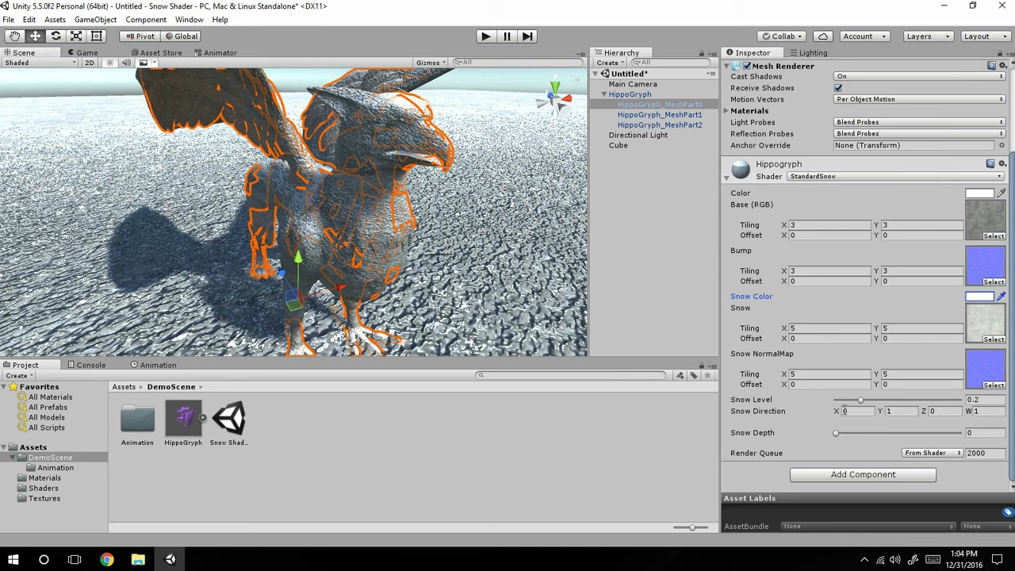
Set the Hippogryph material's Snow Level to 0.489 and Snow Direction Y to -1, then check the model from below and above.
{"action": "scroll", "coordinate": [333, 188], "scroll_direction": "up", "scroll_amount": 3}
{"action": "scroll", "coordinate": [368, 195], "scroll_direction": "down", "scroll_amount": 2}
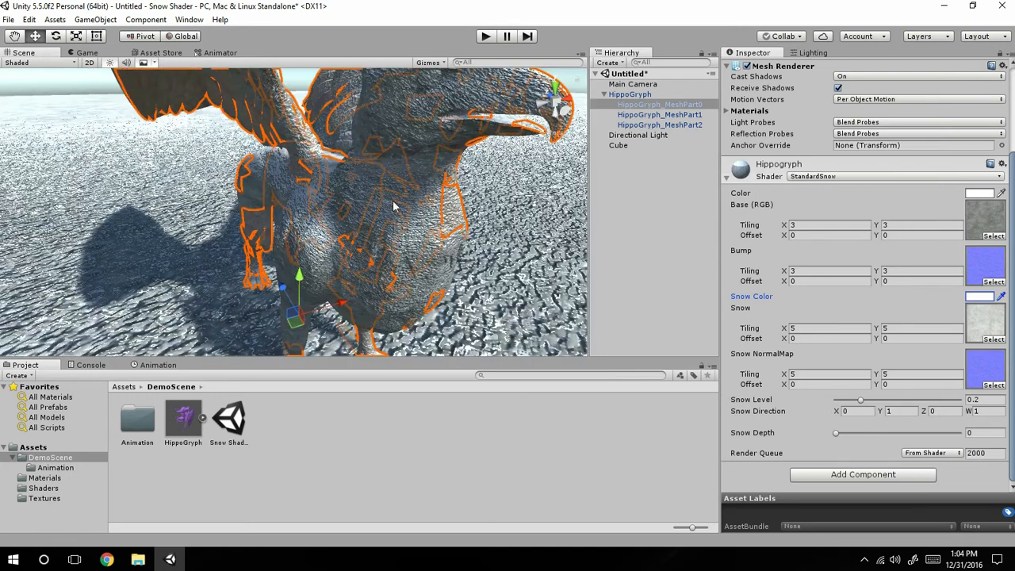
{"action": "left_click_drag", "start_coordinate": [395, 242], "coordinate": [521, 262], "text": "alt"}
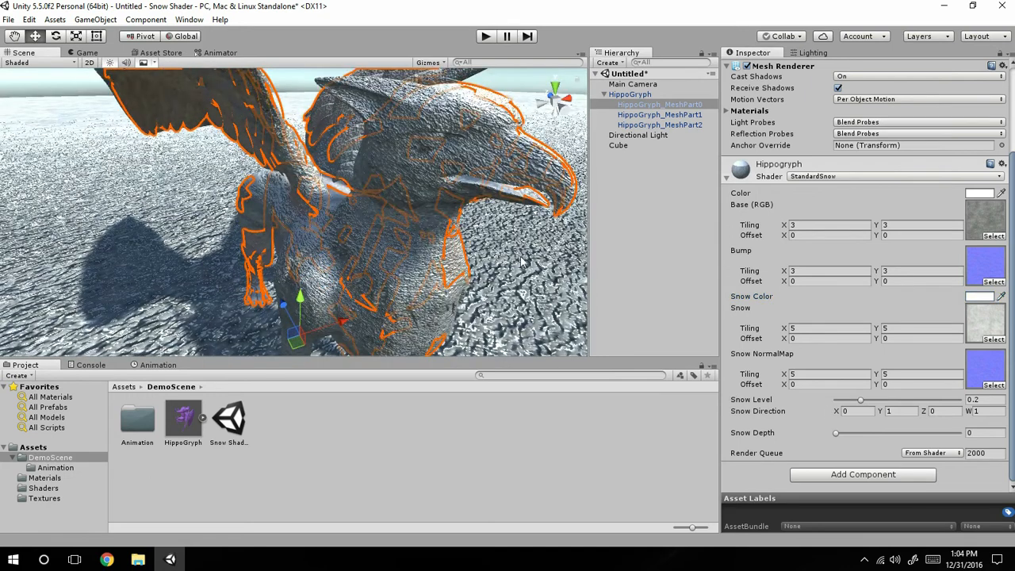
{"action": "left_click", "coordinate": [904, 410]}
{"action": "middle_click_drag", "start_coordinate": [397, 101], "coordinate": [386, 149]}
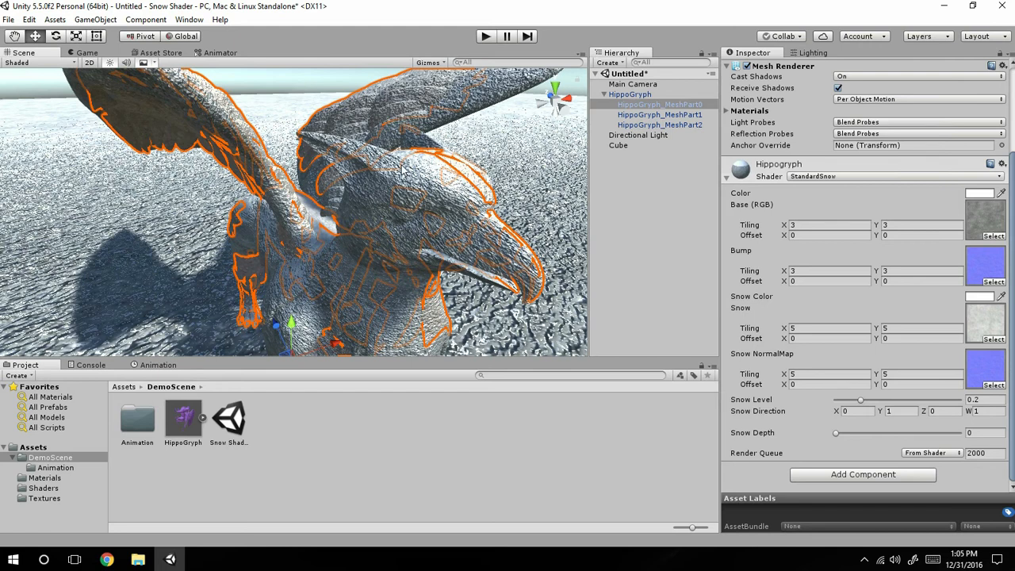
{"action": "key", "text": "f"}
{"action": "left_click", "coordinate": [896, 401]}
{"action": "left_click", "coordinate": [899, 411]}
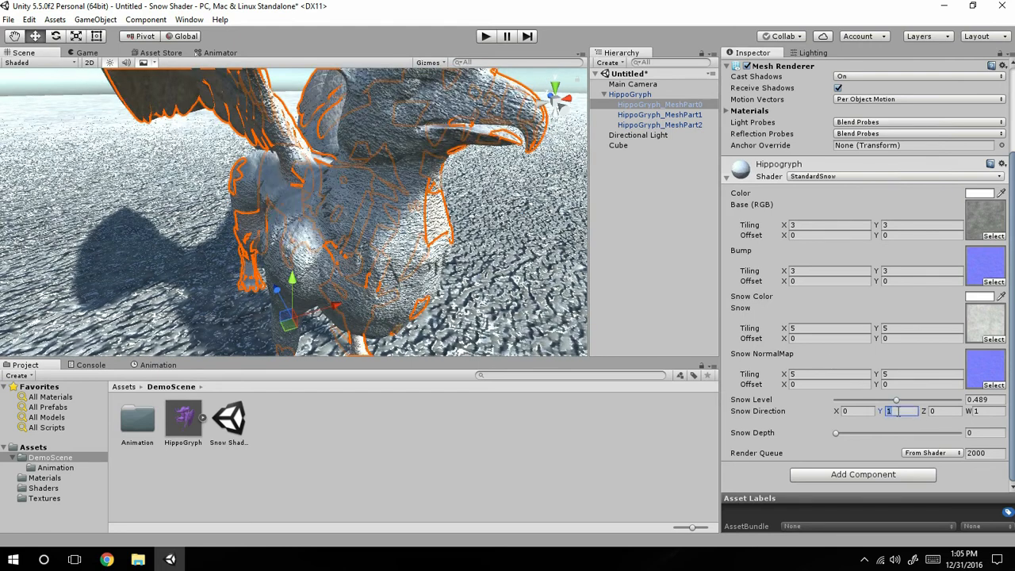
{"action": "type", "text": "-1"}
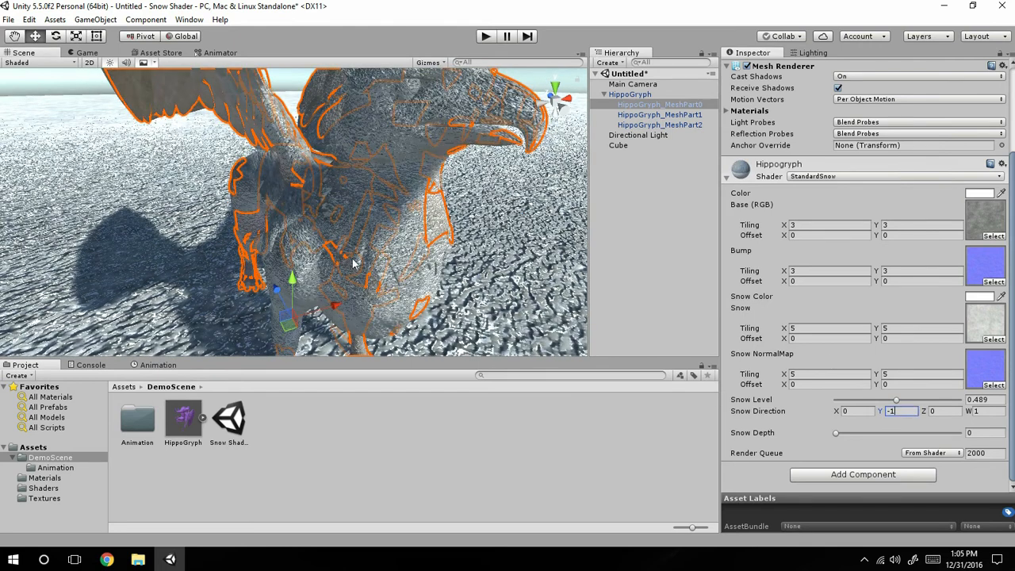
{"action": "middle_click_drag", "start_coordinate": [345, 206], "coordinate": [325, 87]}
{"action": "right_click_drag", "start_coordinate": [326, 88], "coordinate": [325, 313]}
Set the Hippogryph material's Snow Level to 0.2 and view the model's head and chest.
{"action": "left_click", "coordinate": [977, 401]}
{"action": "type", "text": "0.0"}
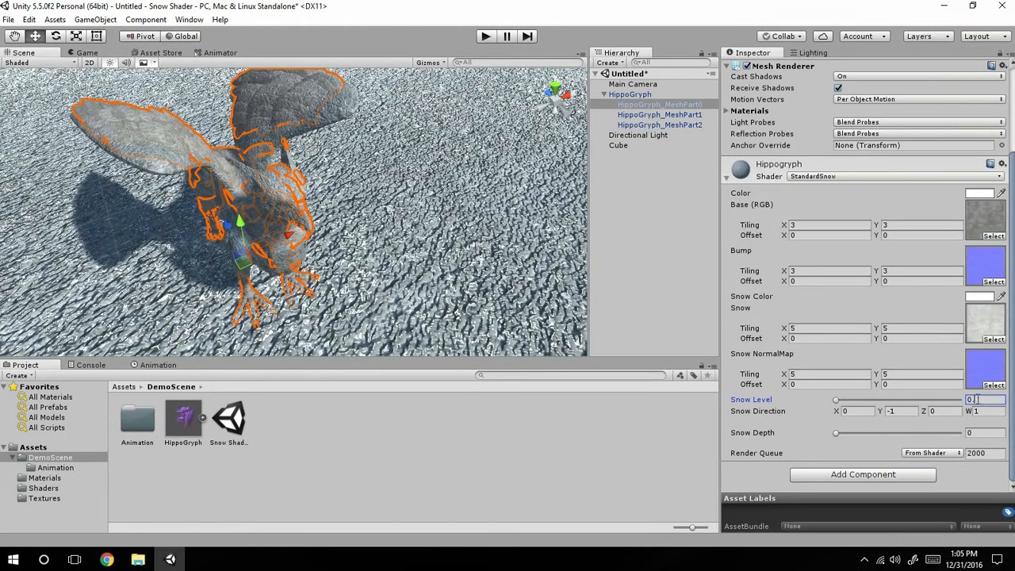
{"action": "type", "text": "2"}
{"action": "scroll", "coordinate": [262, 240], "scroll_direction": "up", "scroll_amount": 5}
{"action": "middle_click_drag", "start_coordinate": [364, 206], "coordinate": [908, 460]}
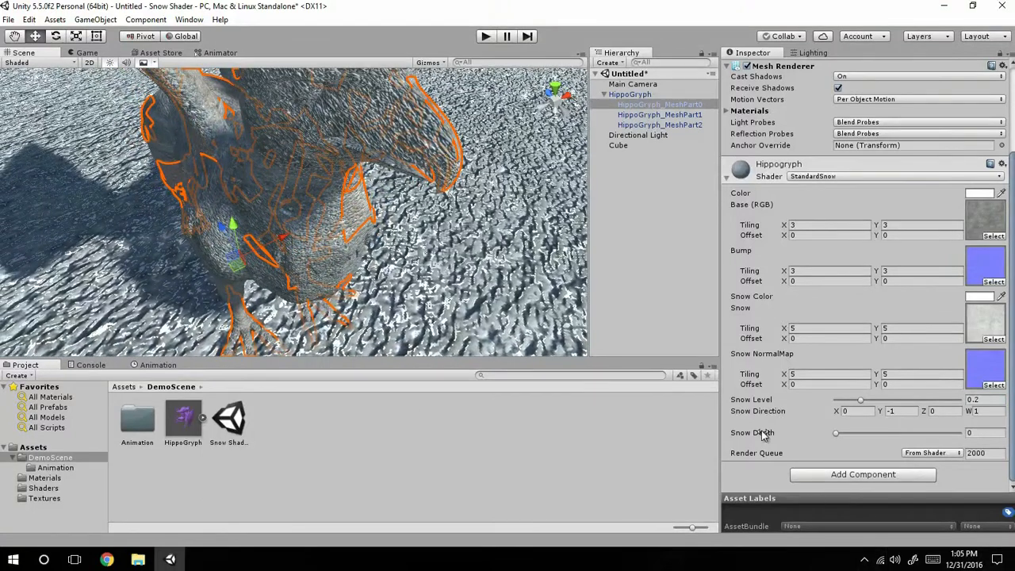
Set the Hippogryph material's Snow Direction Y to 1 and check the snow on the head and wings.
{"action": "left_click", "coordinate": [912, 411]}
{"action": "type", "text": "1"}
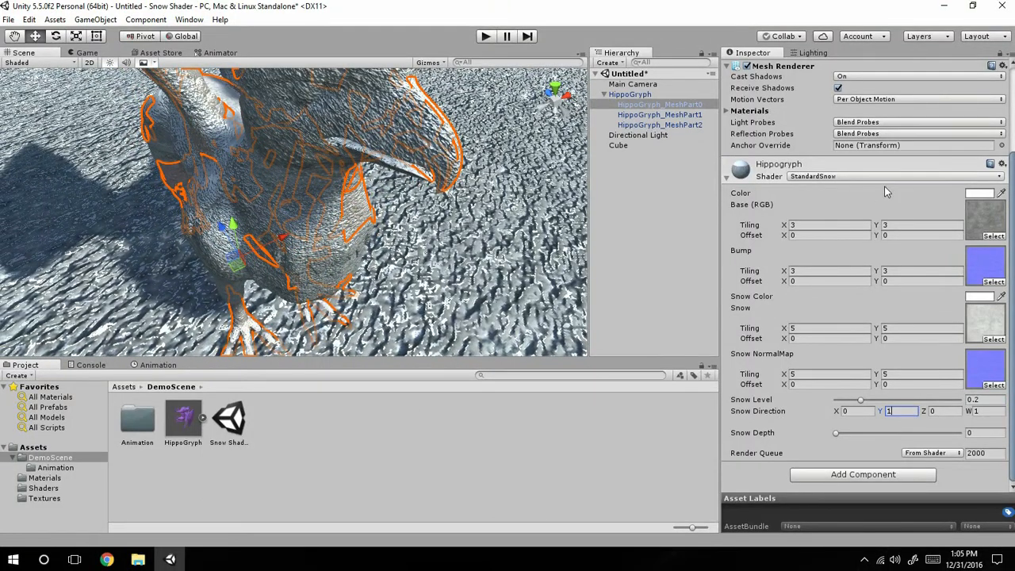
{"action": "left_click_drag", "start_coordinate": [869, 410], "coordinate": [785, 410]}
{"action": "middle_click_drag", "start_coordinate": [335, 214], "coordinate": [220, 354]}
{"action": "right_click_drag", "start_coordinate": [317, 233], "coordinate": [271, 160]}
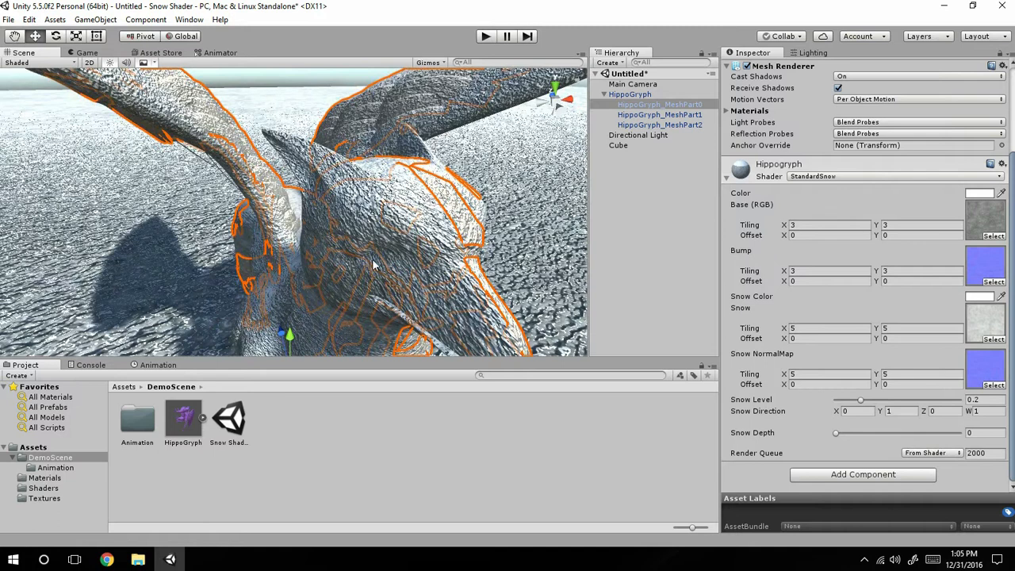
Set the Hippogryph material's Snow Direction X to 1 and inspect the sideways snow on the head, body and wings.
{"action": "left_click", "coordinate": [856, 411]}
{"action": "type", "text": "1"}
{"action": "right_click_drag", "start_coordinate": [302, 138], "coordinate": [352, 118]}
{"action": "middle_click_drag", "start_coordinate": [351, 118], "coordinate": [897, 37]}
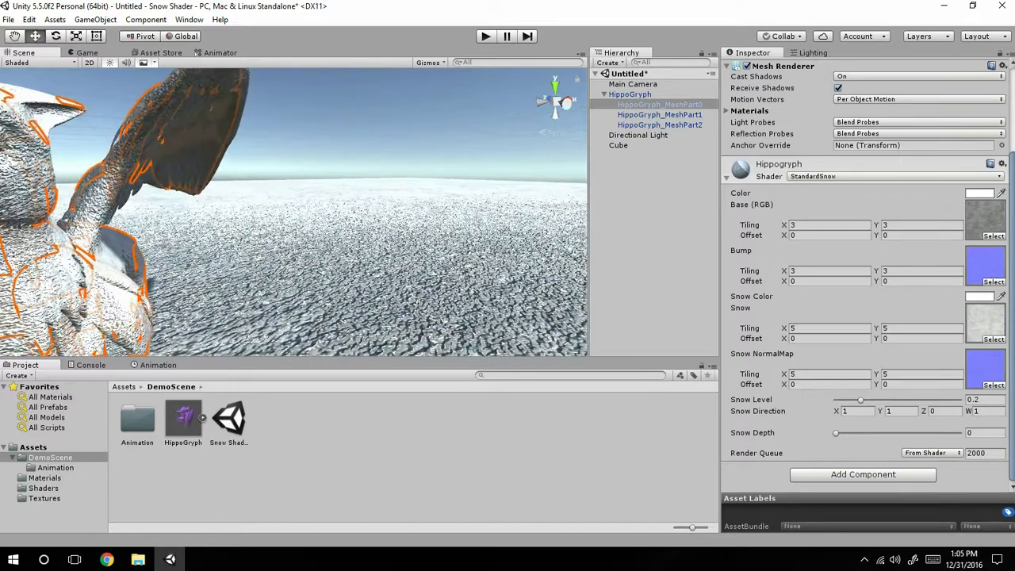
{"action": "key", "text": "f"}
{"action": "left_click_drag", "start_coordinate": [377, 223], "coordinate": [393, 264], "text": "alt"}
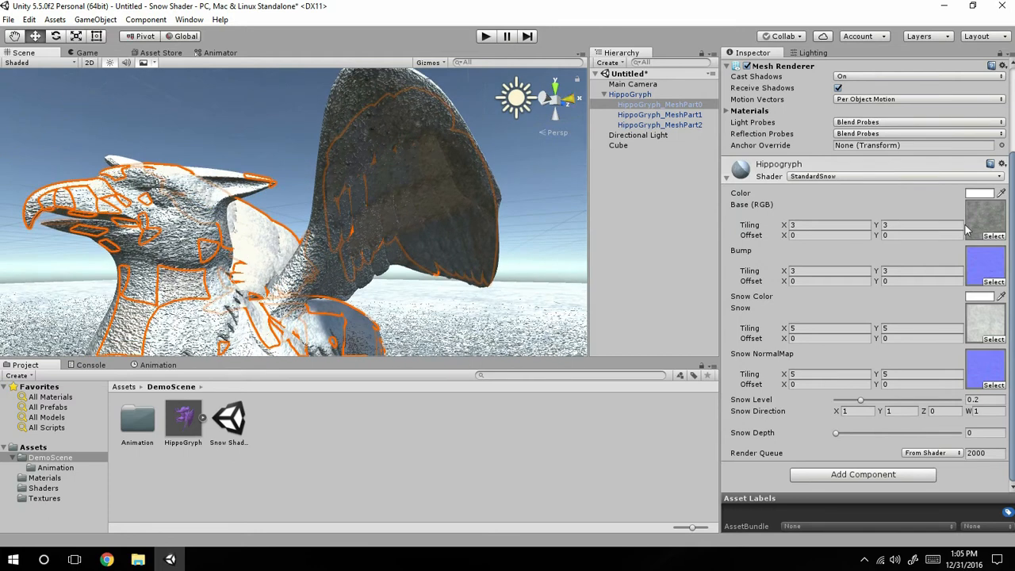
{"action": "left_click_drag", "start_coordinate": [336, 134], "coordinate": [224, 208], "text": "alt"}
{"action": "key", "text": "f"}
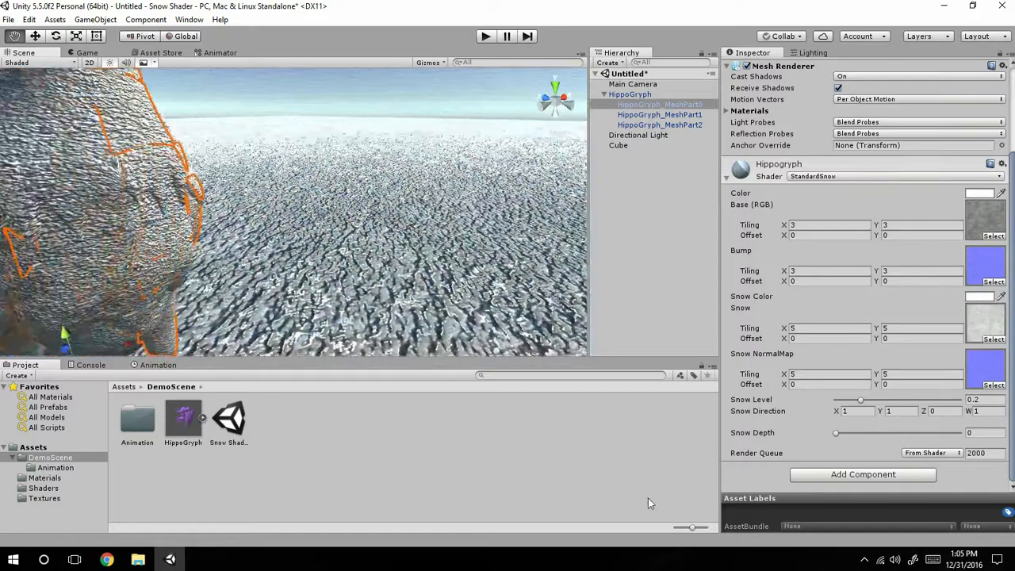
Set the Hippogryph material's Snow Direction X to 0 and view the head from above.
{"action": "left_click_drag", "start_coordinate": [150, 514], "coordinate": [754, 444], "text": "alt"}
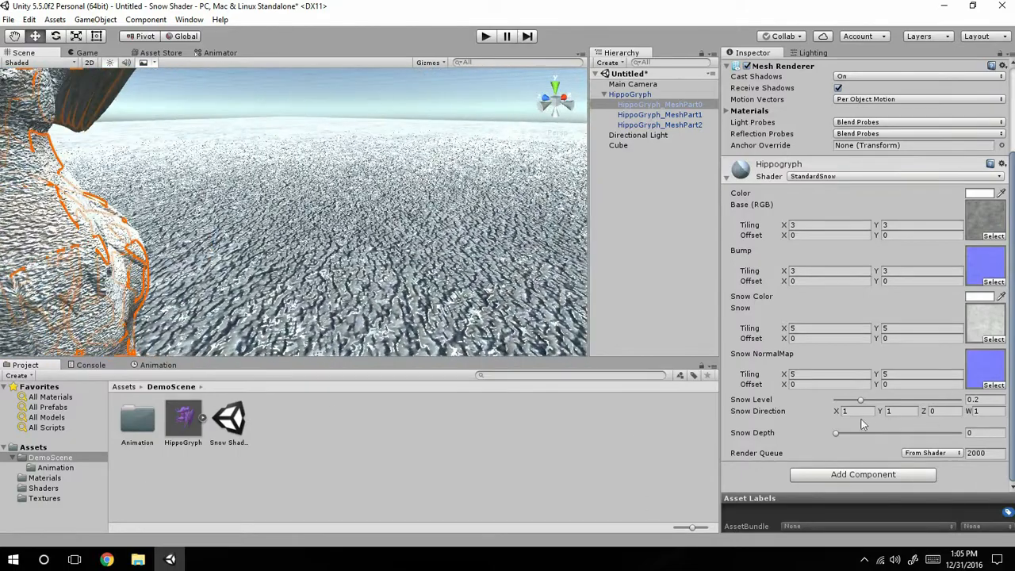
{"action": "type", "text": "0"}
{"action": "left_click_drag", "start_coordinate": [351, 311], "coordinate": [313, 256], "text": "alt"}
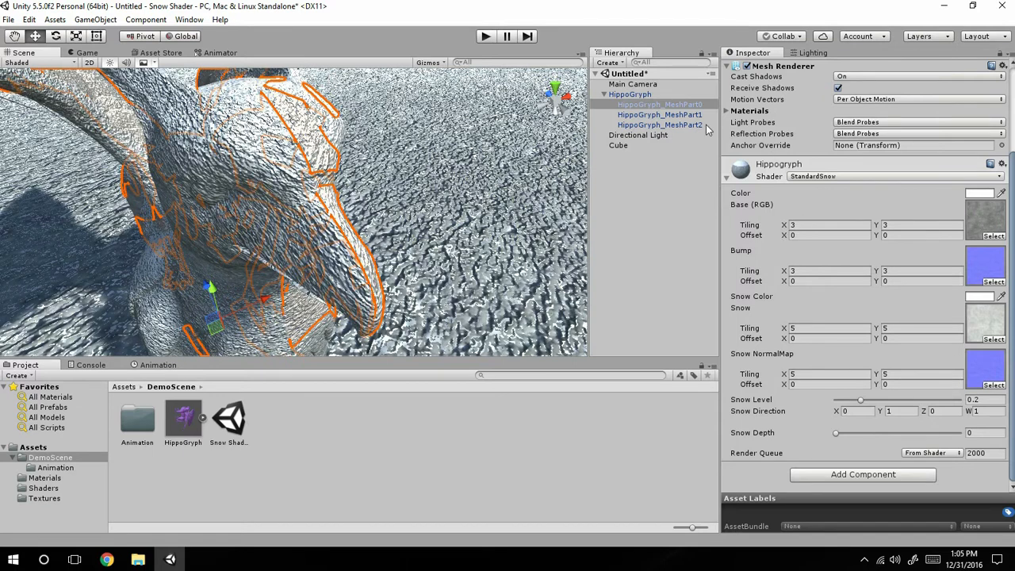
Collapse the HippoGryph hierarchy and open the Snow Shader Test scene from the DemoScene assets without saving the untitled scene.
{"action": "left_click", "coordinate": [627, 94]}
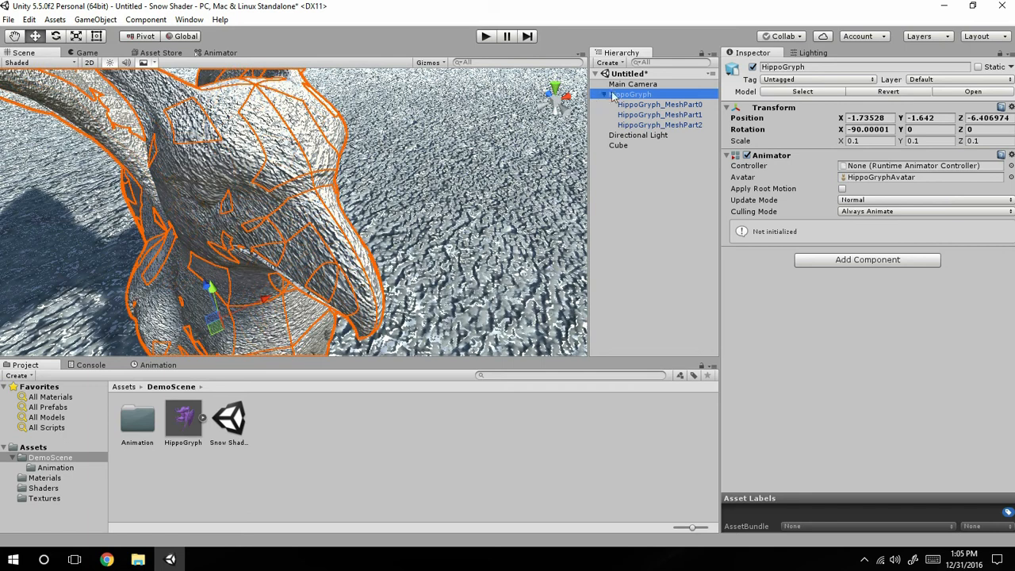
{"action": "left_click", "coordinate": [604, 96]}
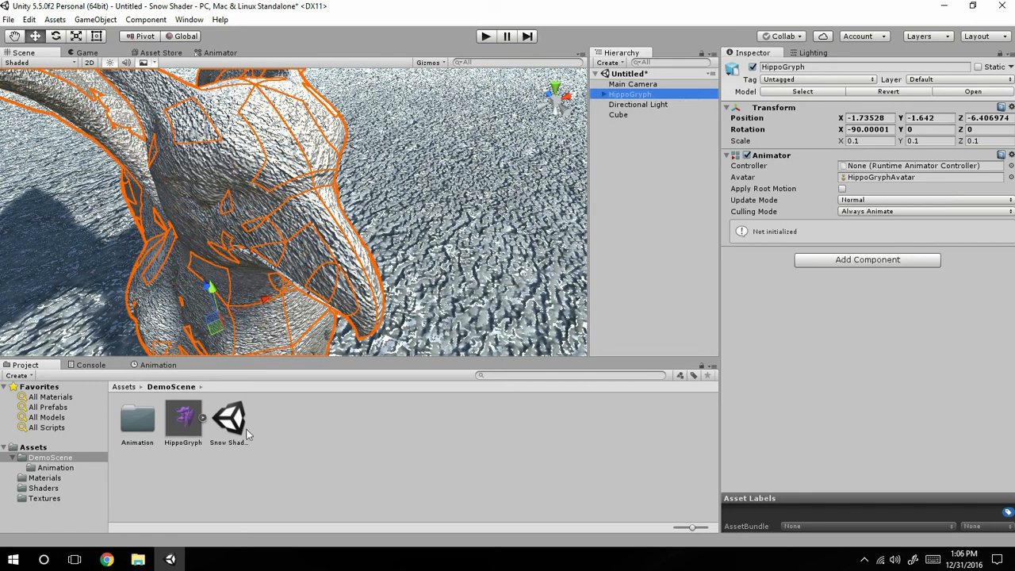
{"action": "double_click", "coordinate": [219, 428]}
{"action": "left_click", "coordinate": [543, 303]}
Focus on the Moss sphere and examine its texture for seams up close and from several angles.
{"action": "middle_click_drag", "start_coordinate": [542, 307], "coordinate": [317, 111]}
{"action": "double_click", "coordinate": [617, 135]}
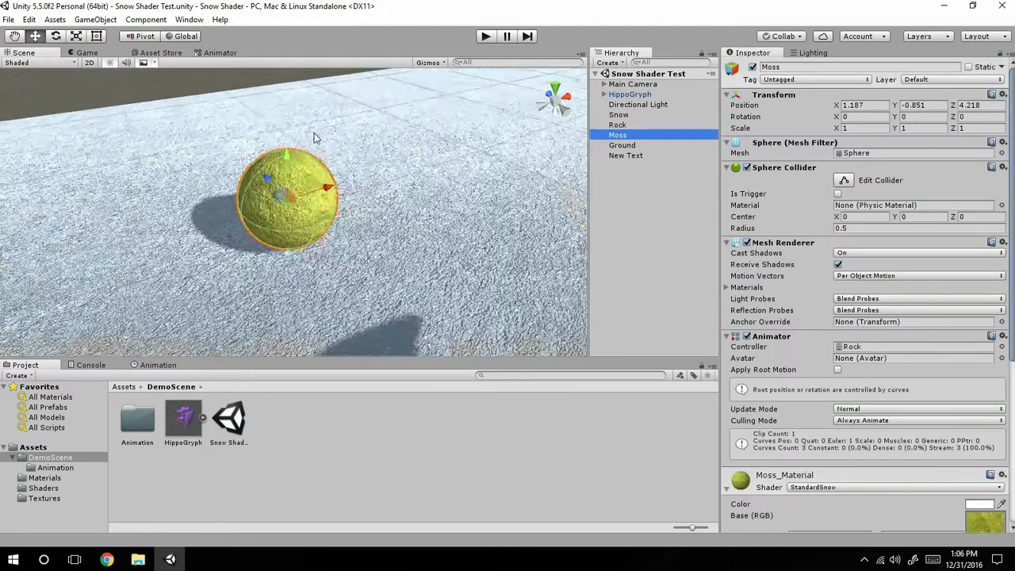
{"action": "scroll", "coordinate": [303, 200], "scroll_direction": "up", "scroll_amount": 10}
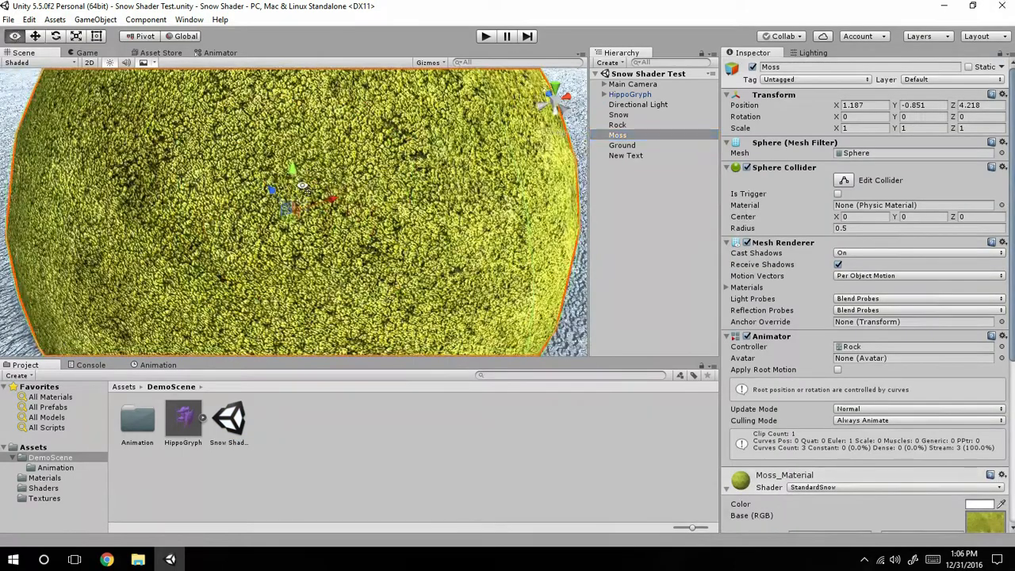
{"action": "right_click_drag", "start_coordinate": [296, 199], "coordinate": [297, 173]}
{"action": "scroll", "coordinate": [296, 173], "scroll_direction": "down", "scroll_amount": 10}
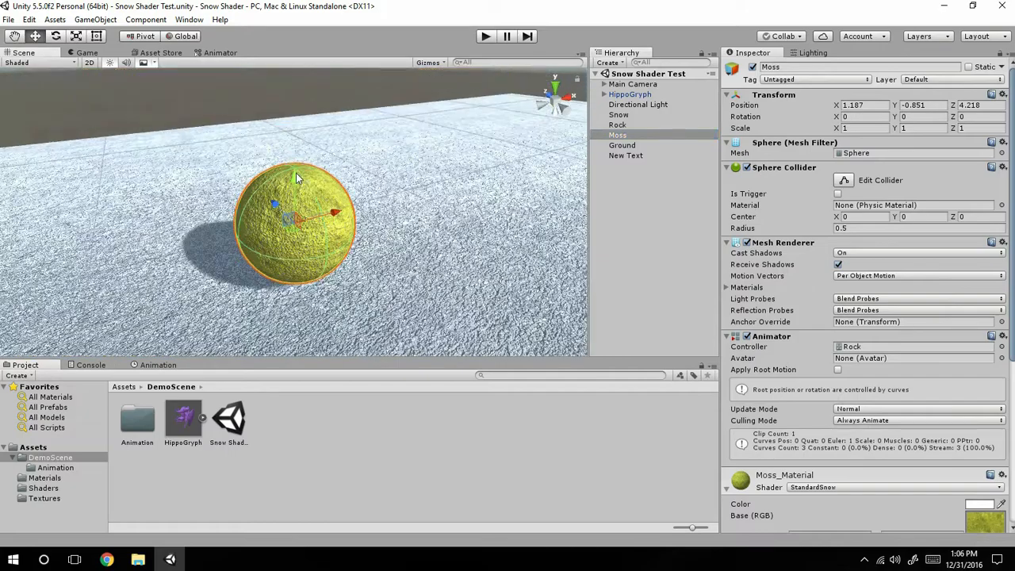
{"action": "scroll", "coordinate": [305, 184], "scroll_direction": "up", "scroll_amount": 10}
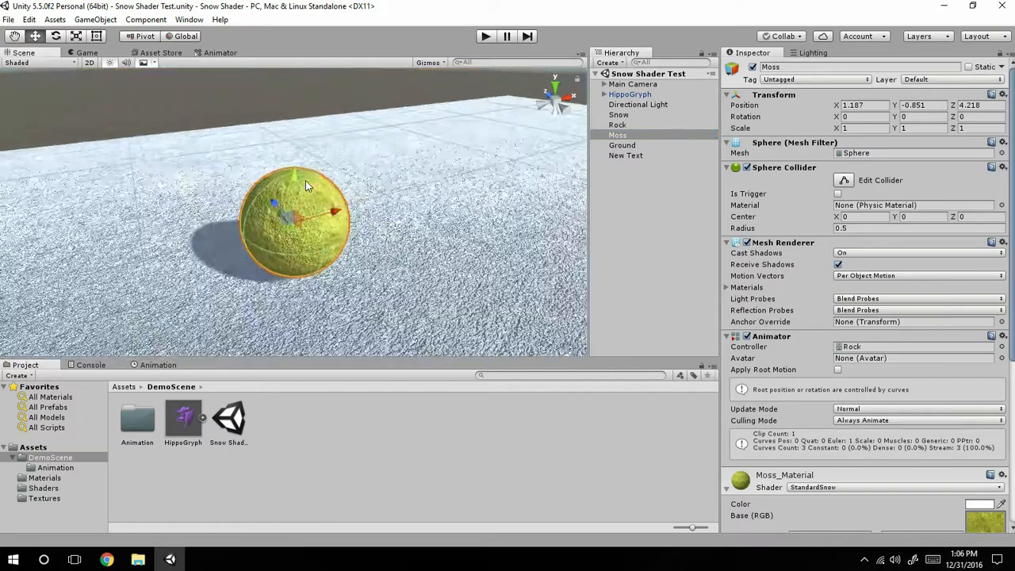
{"action": "scroll", "coordinate": [305, 184], "scroll_direction": "down", "scroll_amount": 5}
{"action": "scroll", "coordinate": [305, 184], "scroll_direction": "up", "scroll_amount": 4}
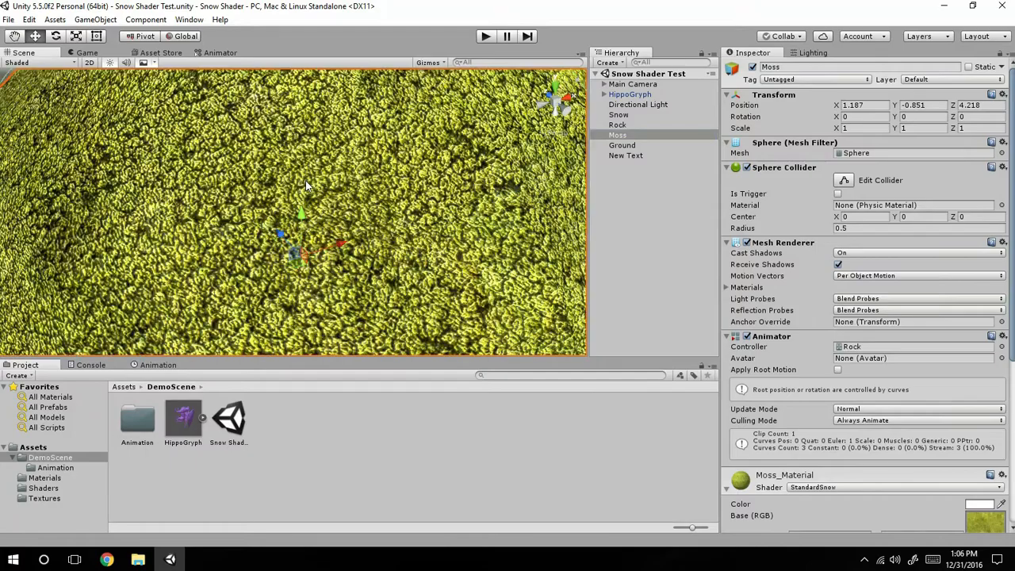
{"action": "right_click_drag", "start_coordinate": [448, 252], "coordinate": [240, 256]}
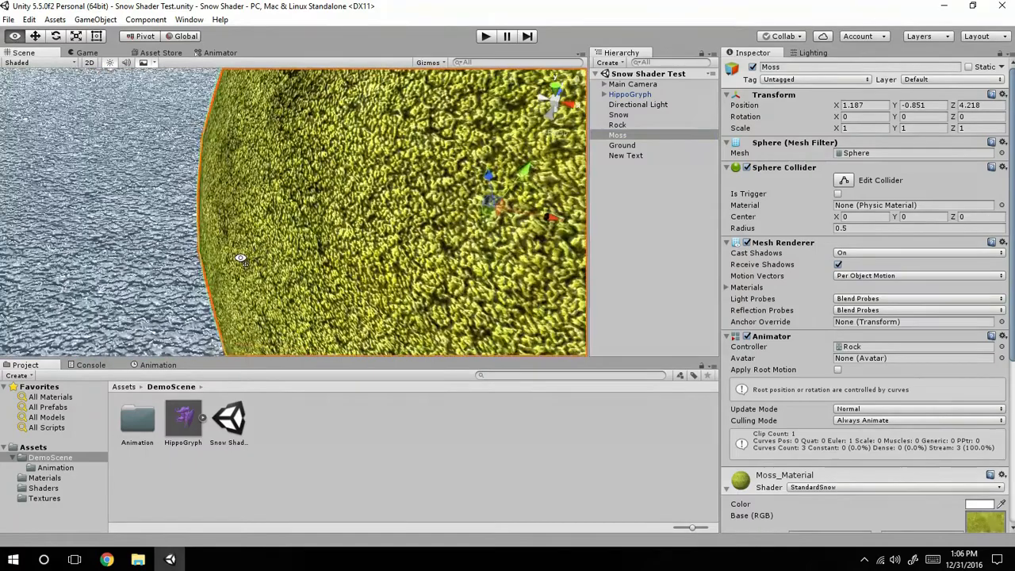
{"action": "right_click_drag", "start_coordinate": [284, 339], "coordinate": [349, 139]}
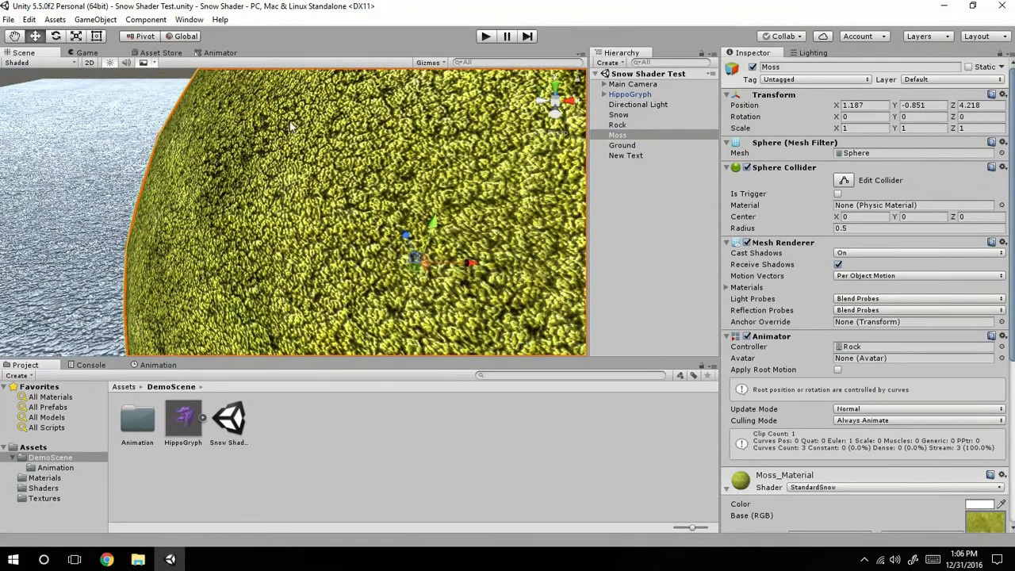
{"action": "right_click_drag", "start_coordinate": [515, 212], "coordinate": [0, 131]}
{"action": "scroll", "coordinate": [227, 145], "scroll_direction": "up", "scroll_amount": 5}
{"action": "middle_click_drag", "start_coordinate": [273, 178], "coordinate": [301, 477]}
{"action": "key", "text": "f"}
Select the Snow sphere in the scene to show its Snow_Material properties.
{"action": "middle_click_drag", "start_coordinate": [258, 218], "coordinate": [341, 388]}
{"action": "right_click_drag", "start_coordinate": [321, 253], "coordinate": [374, 355]}
{"action": "left_click", "coordinate": [273, 260]}
{"action": "left_click", "coordinate": [315, 275]}
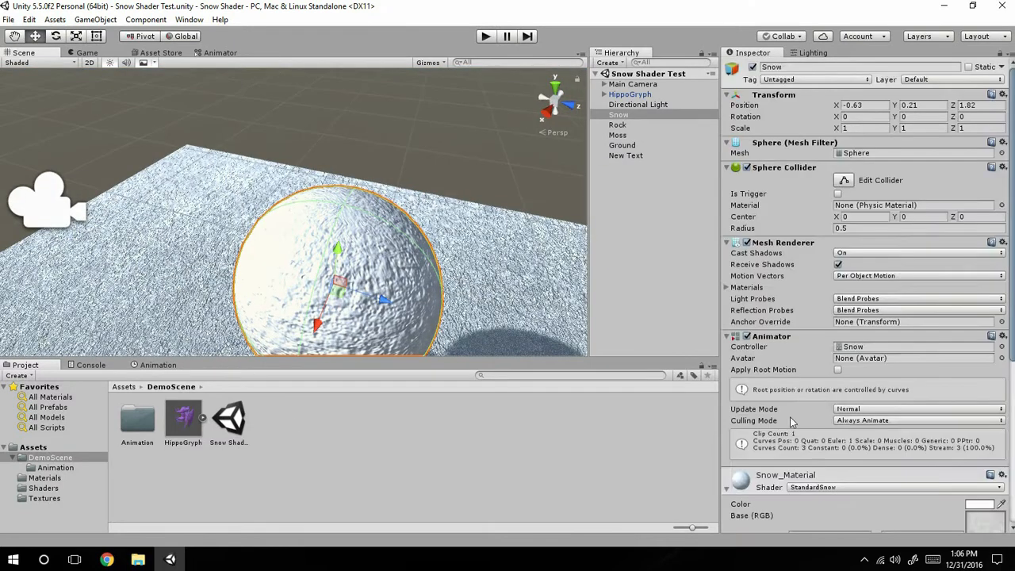
Set Snow_Material's Base and Bump tiling to 5 in both X and Y and check the Snow sphere.
{"action": "scroll", "coordinate": [821, 473], "scroll_direction": "down", "scroll_amount": 5}
{"action": "left_click", "coordinate": [822, 277]}
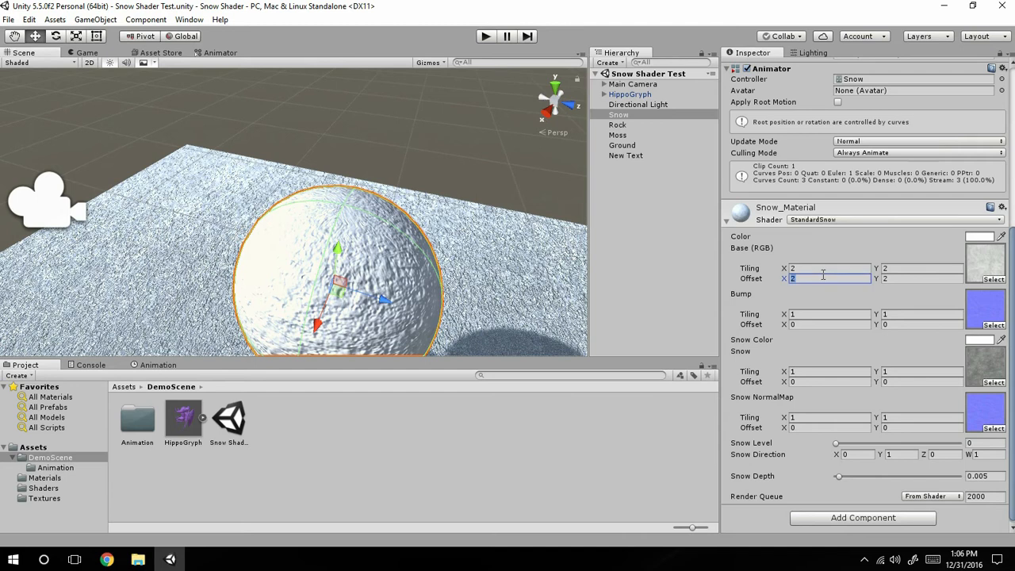
{"action": "left_click", "coordinate": [826, 268]}
{"action": "type", "text": "5"}
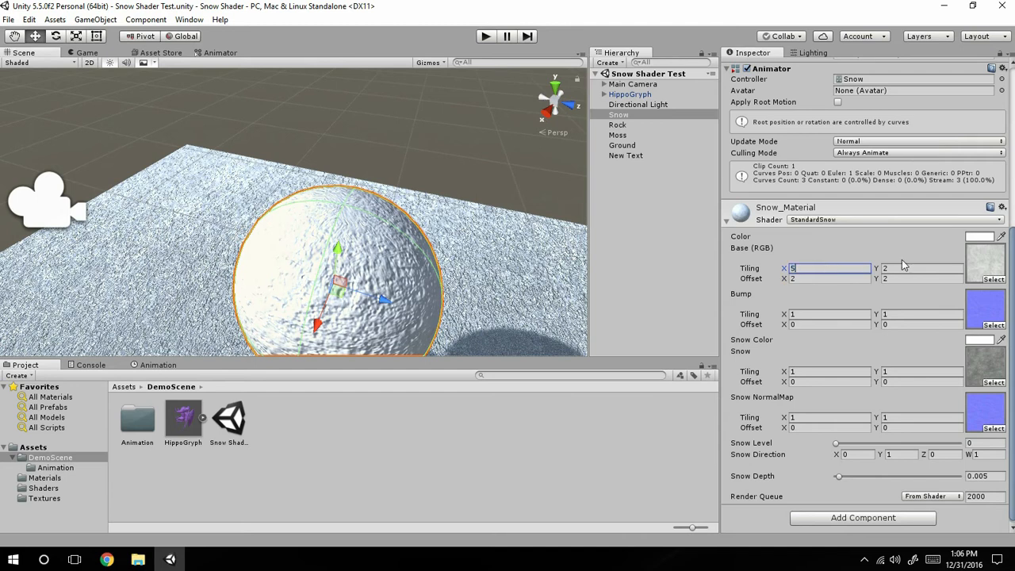
{"action": "left_click", "coordinate": [904, 268]}
{"action": "type", "text": "5"}
{"action": "left_click", "coordinate": [899, 315]}
{"action": "type", "text": "5"}
{"action": "left_click", "coordinate": [842, 314]}
{"action": "type", "text": "5"}
{"action": "scroll", "coordinate": [351, 236], "scroll_direction": "up", "scroll_amount": 5}
{"action": "middle_click_drag", "start_coordinate": [351, 234], "coordinate": [309, 81]}
{"action": "scroll", "coordinate": [317, 103], "scroll_direction": "up", "scroll_amount": 3}
Set Snow_Material's Bump and Base tiling to 3 in both X and Y.
{"action": "left_click", "coordinate": [814, 315]}
{"action": "type", "text": "3"}
{"action": "left_click", "coordinate": [887, 315]}
{"action": "type", "text": "3"}
{"action": "left_click", "coordinate": [900, 269]}
{"action": "type", "text": "3"}
{"action": "left_click", "coordinate": [808, 270]}
{"action": "type", "text": "3"}
{"action": "scroll", "coordinate": [283, 158], "scroll_direction": "down", "scroll_amount": 5}
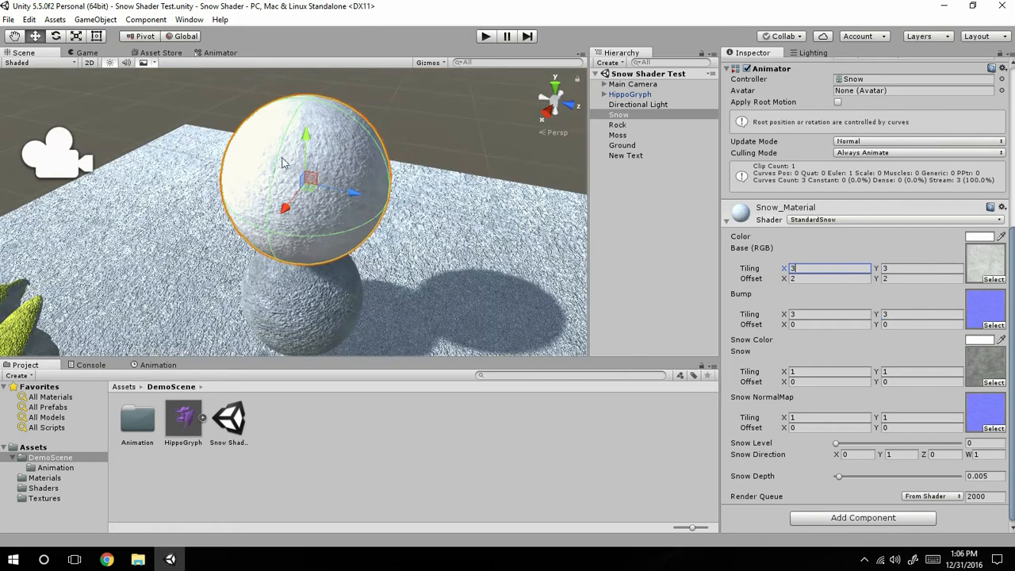
Select Horse_Material in the Materials folder and assign the snow colour texture from the Textures folder to its Snow slot.
{"action": "middle_click_drag", "start_coordinate": [355, 273], "coordinate": [618, 272]}
{"action": "scroll", "coordinate": [444, 269], "scroll_direction": "up", "scroll_amount": 3}
{"action": "right_click_drag", "start_coordinate": [396, 238], "coordinate": [308, 260]}
{"action": "scroll", "coordinate": [308, 260], "scroll_direction": "up", "scroll_amount": 4}
{"action": "middle_click_drag", "start_coordinate": [333, 246], "coordinate": [409, 199]}
{"action": "scroll", "coordinate": [281, 250], "scroll_direction": "down", "scroll_amount": 6}
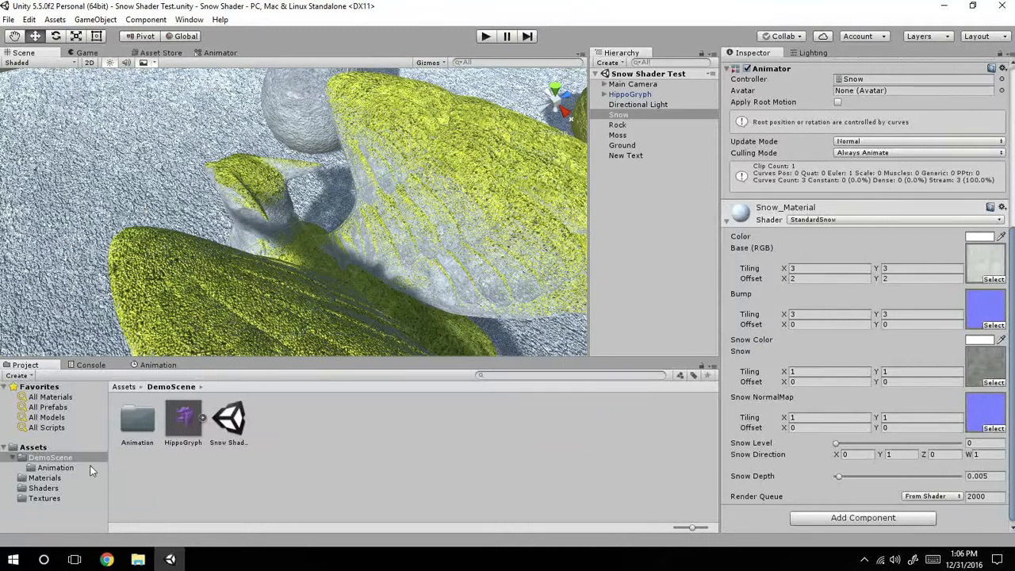
{"action": "left_click", "coordinate": [44, 477]}
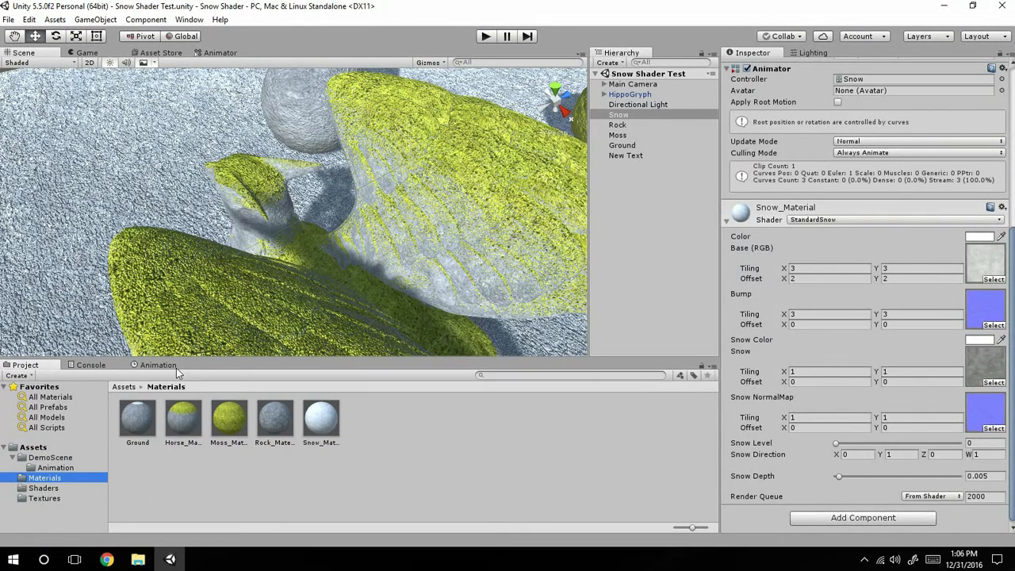
{"action": "left_click", "coordinate": [183, 419]}
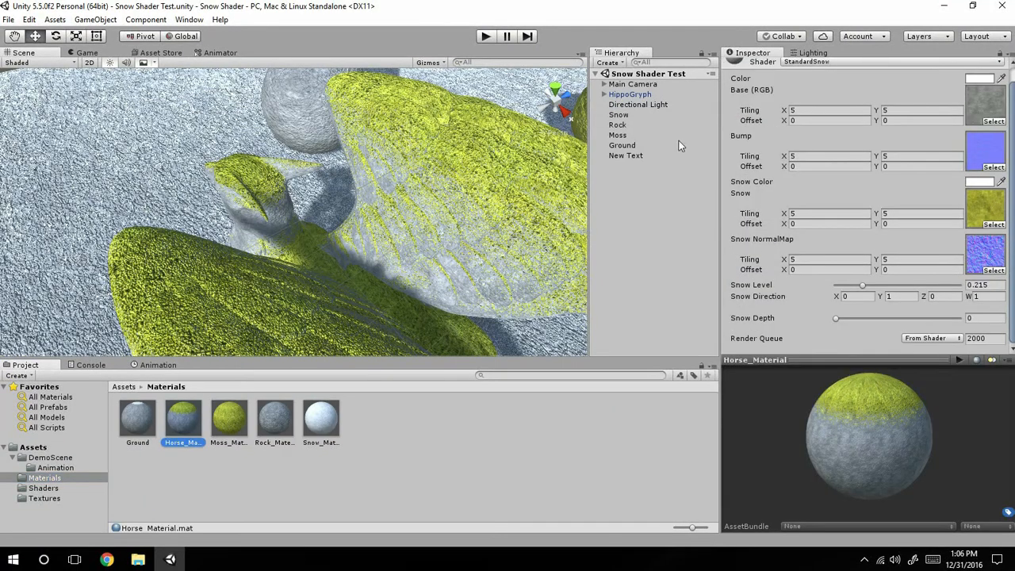
{"action": "left_click", "coordinate": [48, 498]}
{"action": "left_click_drag", "start_coordinate": [133, 484], "coordinate": [995, 208]}
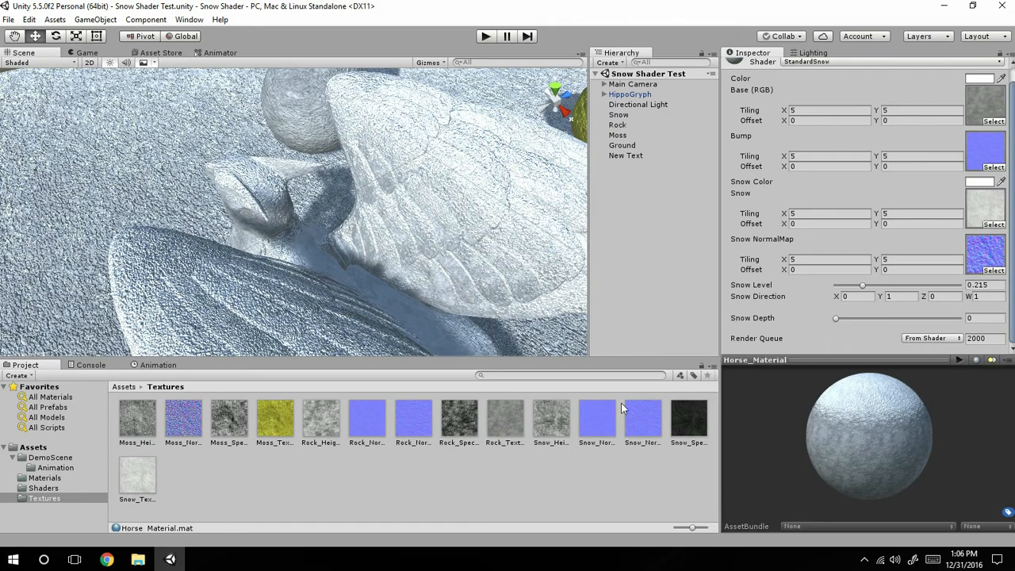
Assign Snow_NormalMap 2 to Horse_Material's Snow NormalMap slot.
{"action": "scroll", "coordinate": [387, 185], "scroll_direction": "up", "scroll_amount": 2}
{"action": "middle_click_drag", "start_coordinate": [387, 185], "coordinate": [460, 264]}
{"action": "right_click_drag", "start_coordinate": [460, 265], "coordinate": [280, 245]}
{"action": "right_click_drag", "start_coordinate": [393, 251], "coordinate": [340, 237]}
{"action": "middle_click_drag", "start_coordinate": [340, 237], "coordinate": [330, 132]}
{"action": "left_click", "coordinate": [641, 437]}
{"action": "mouse_move", "coordinate": [641, 437]}
{"action": "left_mouse_down"}
{"action": "mouse_move", "coordinate": [872, 262]}
{"action": "mouse_move", "coordinate": [983, 203]}
{"action": "mouse_move", "coordinate": [985, 254]}
{"action": "left_mouse_up"}
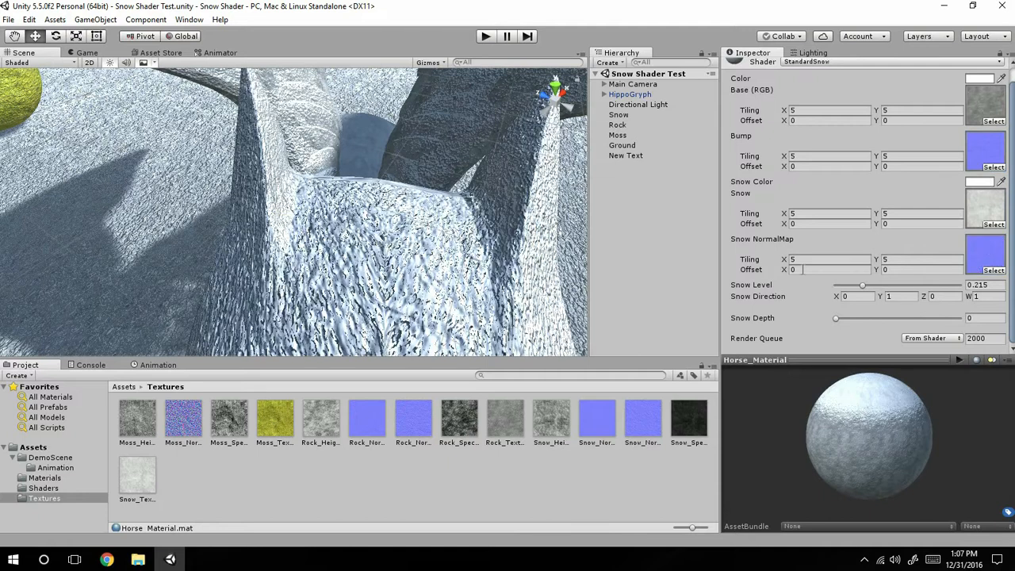
Set the Bumpiness of the Snow_NormalMap 2 texture to 0.099 and apply the import settings.
{"action": "left_click", "coordinate": [650, 426]}
{"action": "left_click_drag", "start_coordinate": [854, 138], "coordinate": [864, 139]}
{"action": "scroll", "coordinate": [960, 256], "scroll_direction": "down", "scroll_amount": 1}
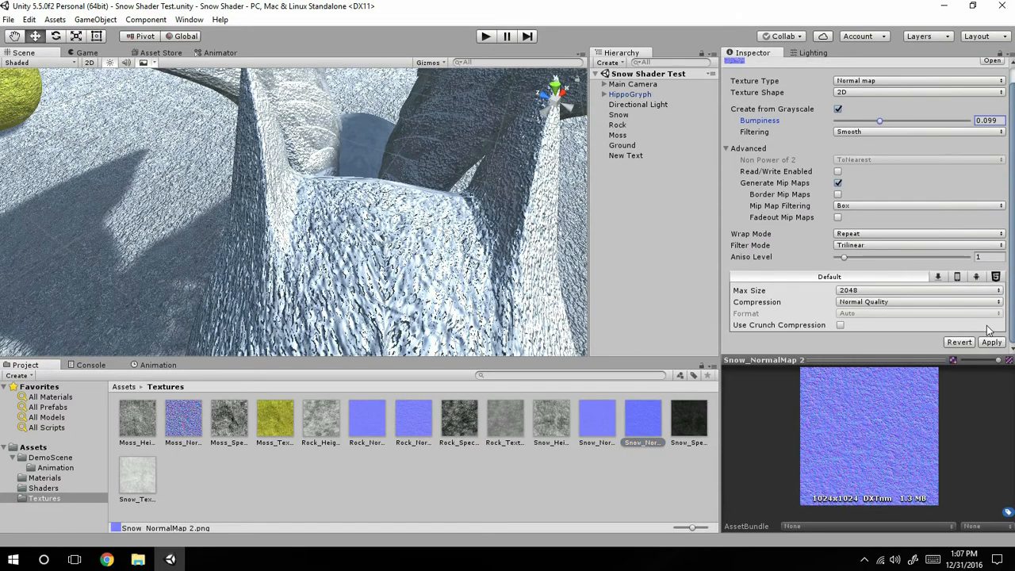
{"action": "left_click", "coordinate": [989, 342]}
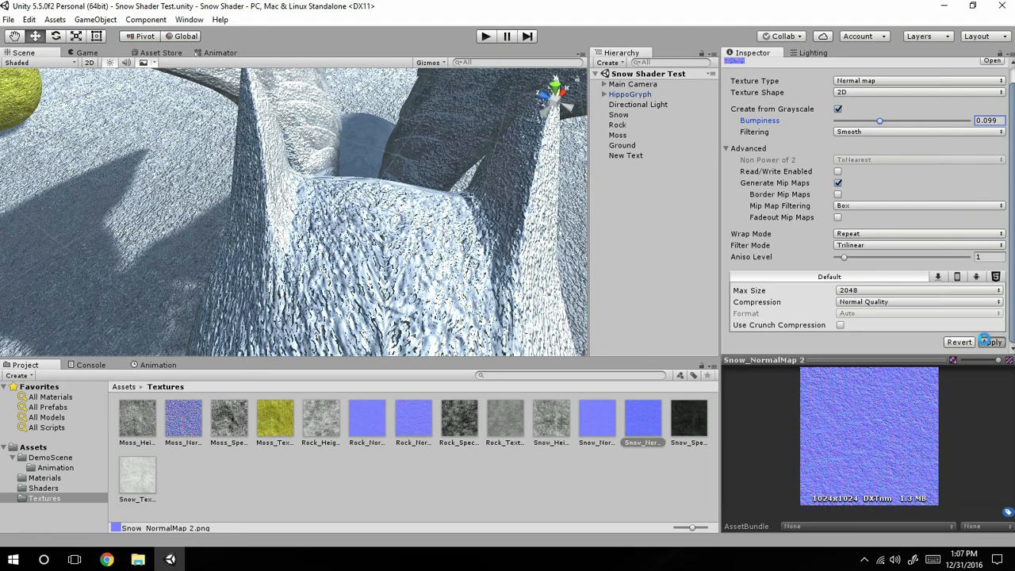
Examine the HippoGryph's snow surface detail up close, from another angle and from a distance.
{"action": "scroll", "coordinate": [399, 224], "scroll_direction": "down", "scroll_amount": 6}
{"action": "scroll", "coordinate": [399, 224], "scroll_direction": "up", "scroll_amount": 3}
{"action": "scroll", "coordinate": [400, 225], "scroll_direction": "up", "scroll_amount": 3}
{"action": "scroll", "coordinate": [399, 224], "scroll_direction": "down", "scroll_amount": 3}
{"action": "scroll", "coordinate": [399, 224], "scroll_direction": "up", "scroll_amount": 4}
{"action": "scroll", "coordinate": [399, 224], "scroll_direction": "down", "scroll_amount": 2}
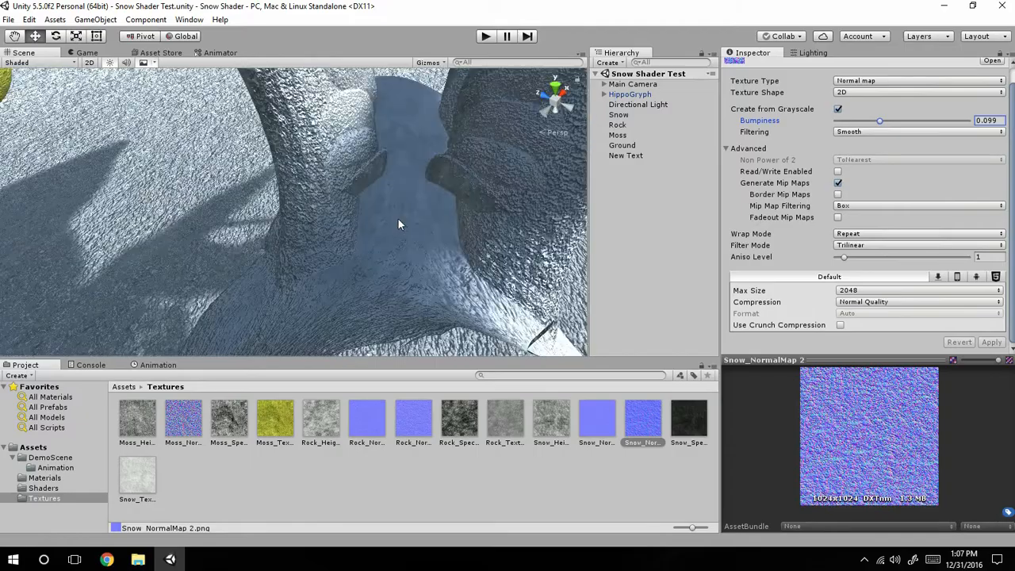
{"action": "scroll", "coordinate": [399, 224], "scroll_direction": "up", "scroll_amount": 3}
{"action": "right_click_drag", "start_coordinate": [400, 225], "coordinate": [429, 148]}
{"action": "middle_click_drag", "start_coordinate": [379, 132], "coordinate": [185, 172]}
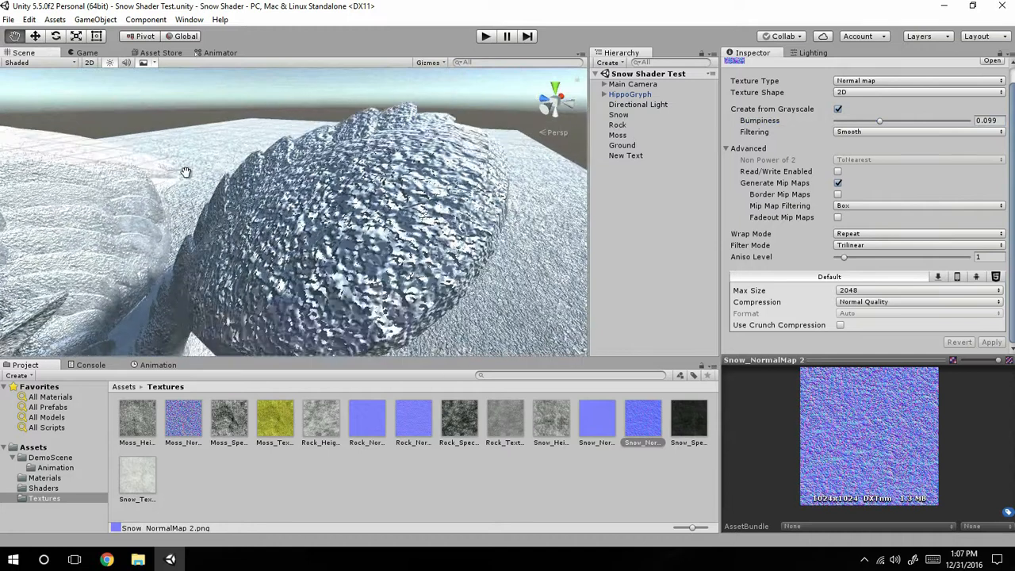
{"action": "scroll", "coordinate": [185, 173], "scroll_direction": "down", "scroll_amount": 5}
{"action": "scroll", "coordinate": [185, 172], "scroll_direction": "down", "scroll_amount": 5}
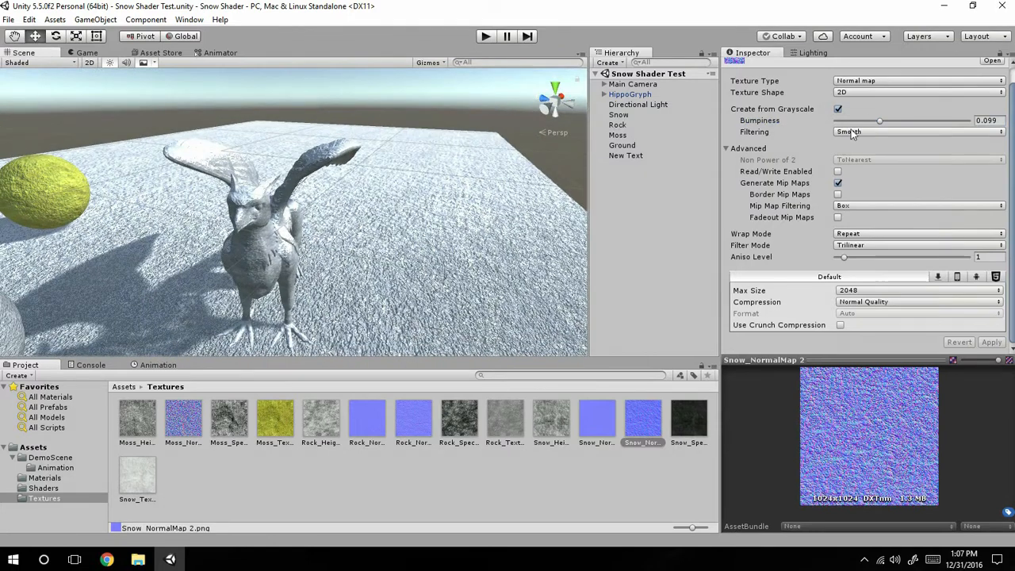
Set the Bumpiness of Snow_NormalMap 2 to 0.03 and apply the import settings.
{"action": "left_click", "coordinate": [997, 120]}
{"action": "type", "text": "0"}
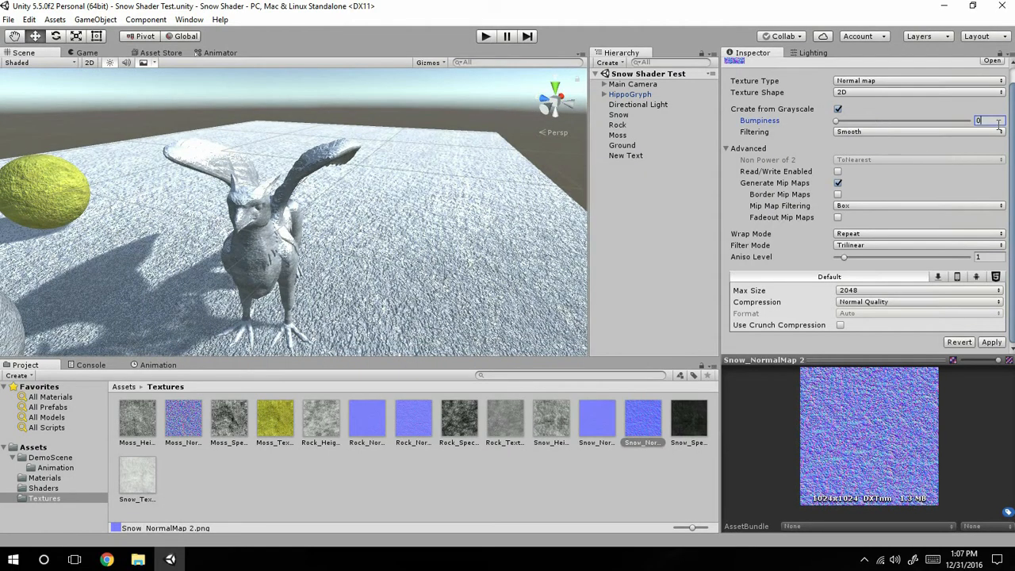
{"action": "double_click", "coordinate": [998, 124]}
{"action": "type", "text": "0.03"}
{"action": "left_click", "coordinate": [993, 342]}
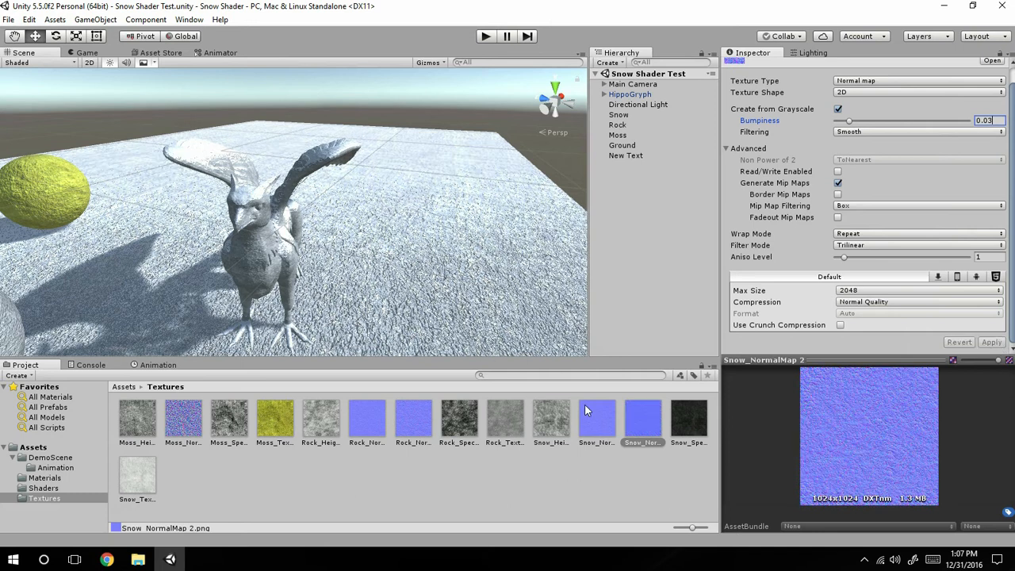
Inspect the snow on the HippoGryph from near and far, and show the root Assets folder.
{"action": "scroll", "coordinate": [344, 226], "scroll_direction": "up", "scroll_amount": 5}
{"action": "middle_click_drag", "start_coordinate": [266, 222], "coordinate": [404, 244]}
{"action": "scroll", "coordinate": [288, 188], "scroll_direction": "up", "scroll_amount": 3}
{"action": "scroll", "coordinate": [370, 240], "scroll_direction": "down", "scroll_amount": 8}
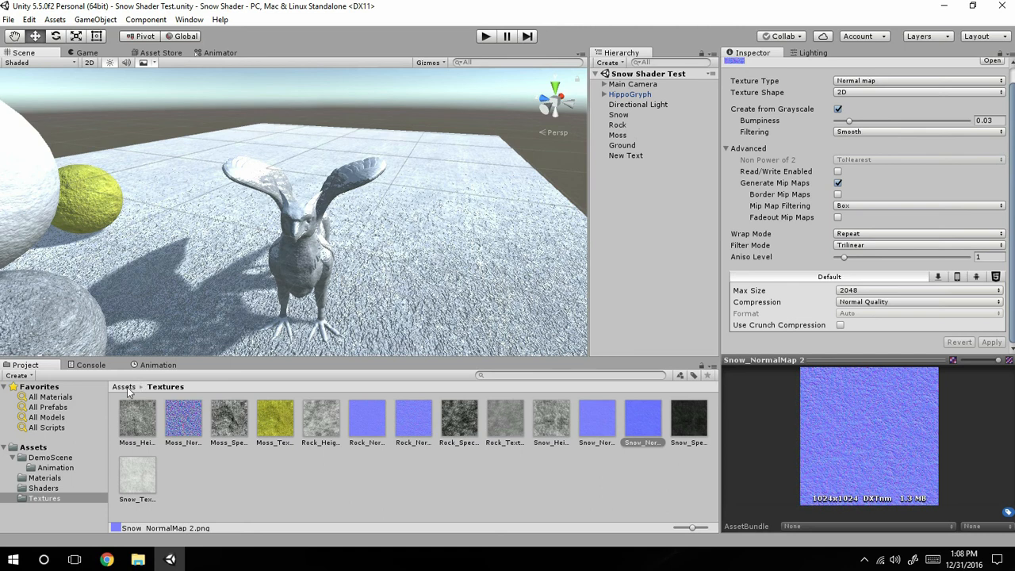
{"action": "left_click", "coordinate": [32, 448]}
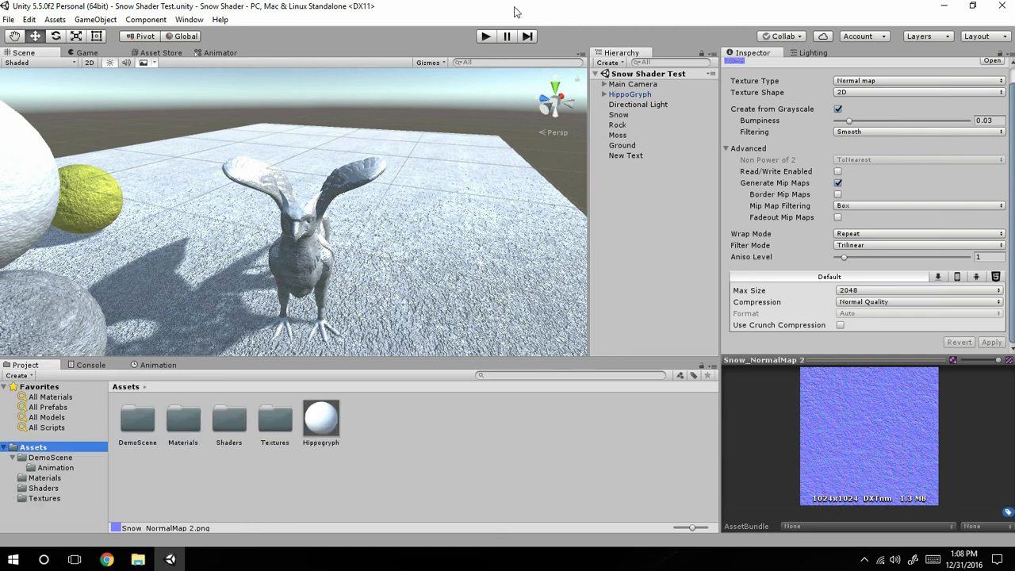
{"action": "scroll", "coordinate": [343, 166], "scroll_direction": "up", "scroll_amount": 5}
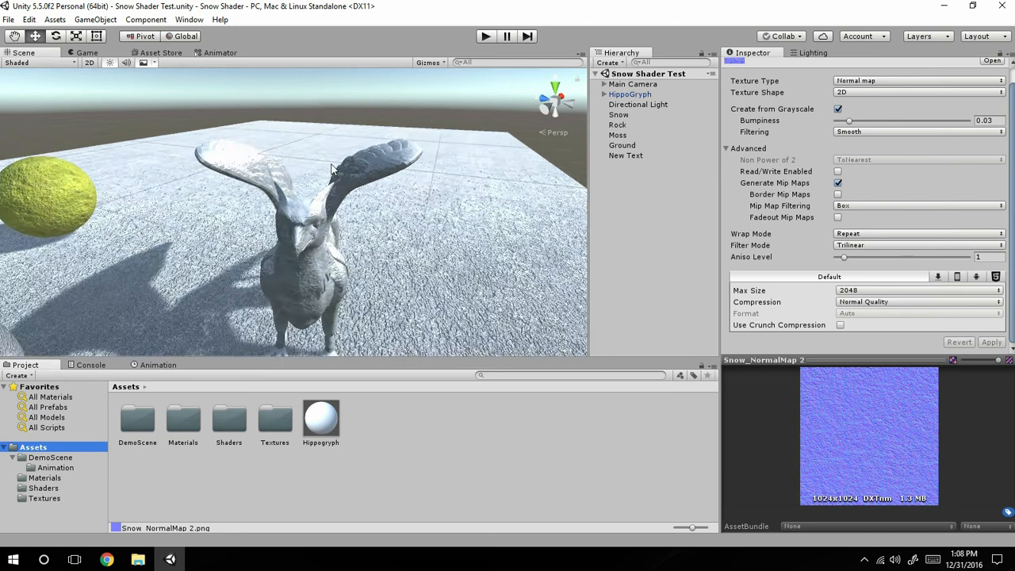